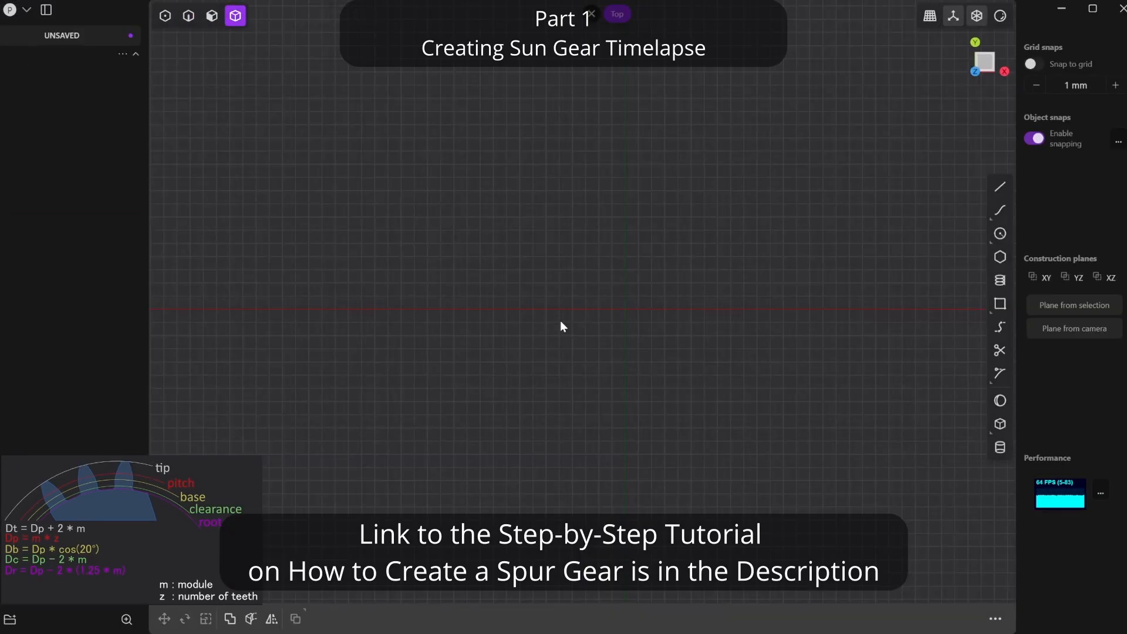
- Draw the pitch circle at the origin with a 20 mm diameter and name it Dp
key("c")
left_click(560, 304)
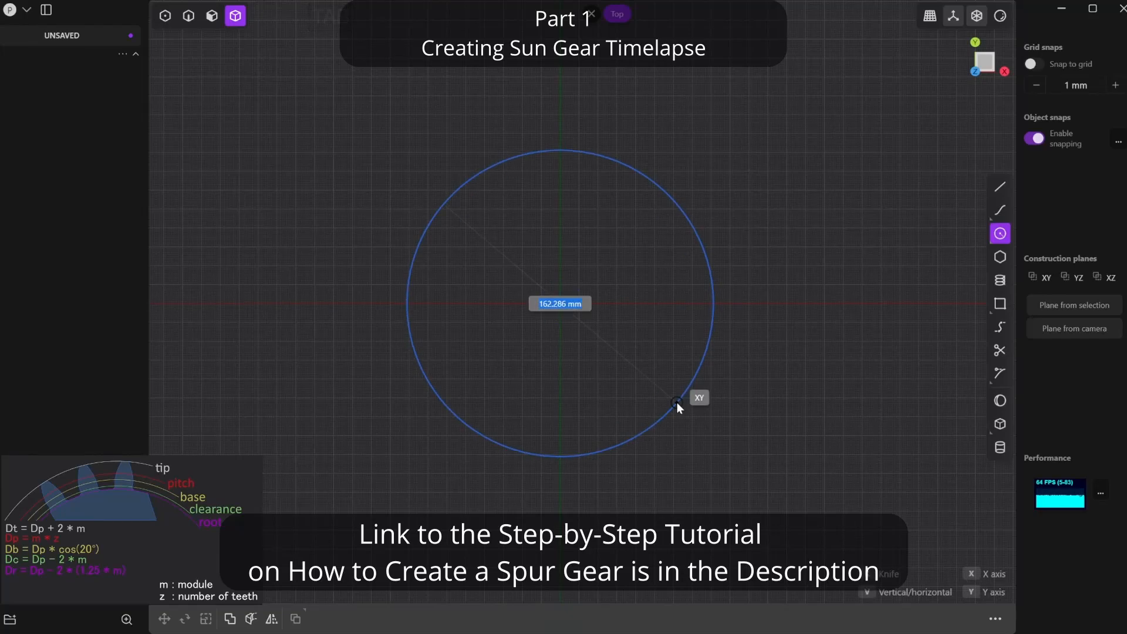
type("20")
key("Return")
key("slash")
double_click(64, 88)
type("Dp")
key("Return")
- Draw the tip circle at the origin with diameter 20+(2*1) and name it Dt
key("c")
left_click(591, 324)
key("Tab")
type("20+*2*1")
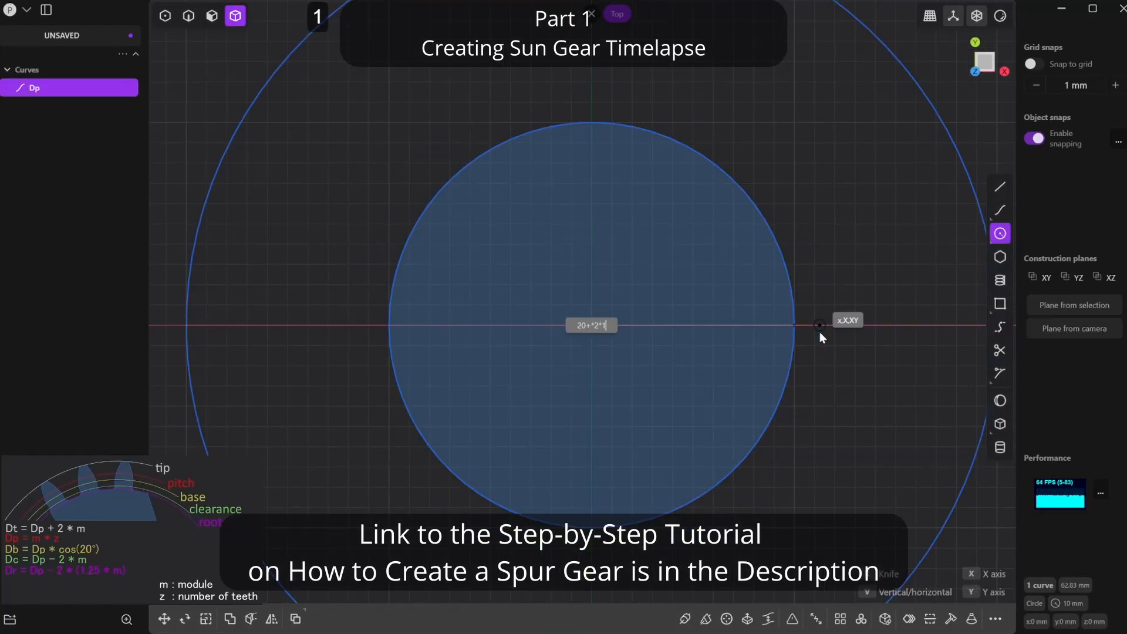
type(")")
key("Return")
double_click(64, 107)
type("Dt")
- Draw the clearance circle at the origin with diameter 20-(2*1) and name it Dc
key("Return")
left_click(1001, 231)
left_click(591, 325)
type("20")
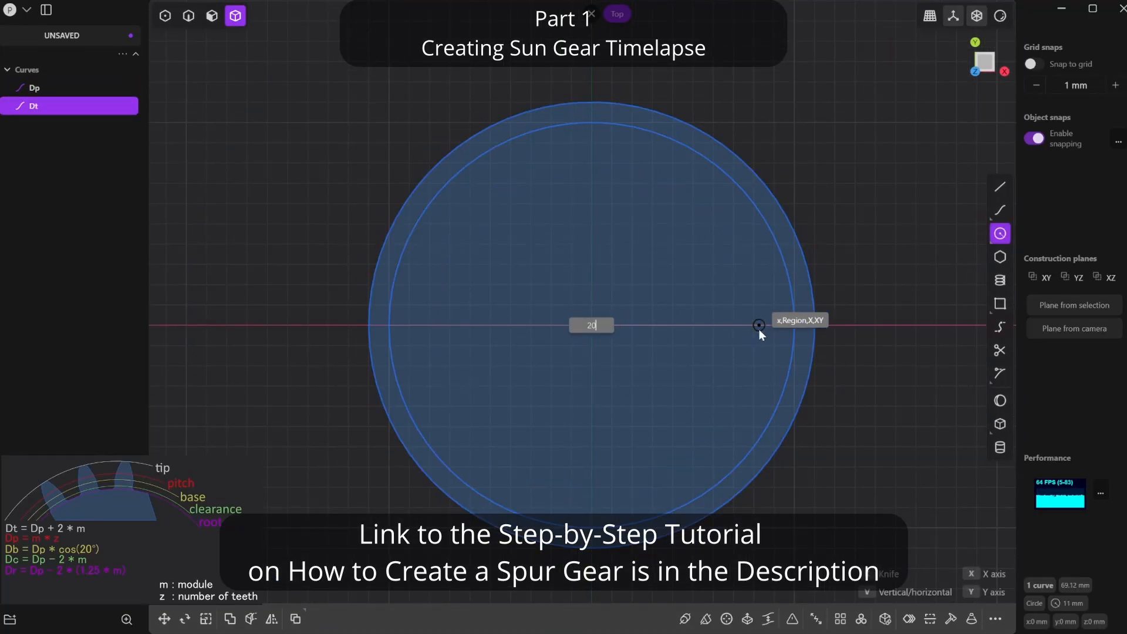
type("-(2*1)")
- Draw the root circle at the origin with diameter 20-2*(1.25*1) and name it Dr
key("Return")
double_click(49, 124)
type("Dc")
left_click(1000, 233)
left_click(591, 324)
key("Tab")
type("20-2*")
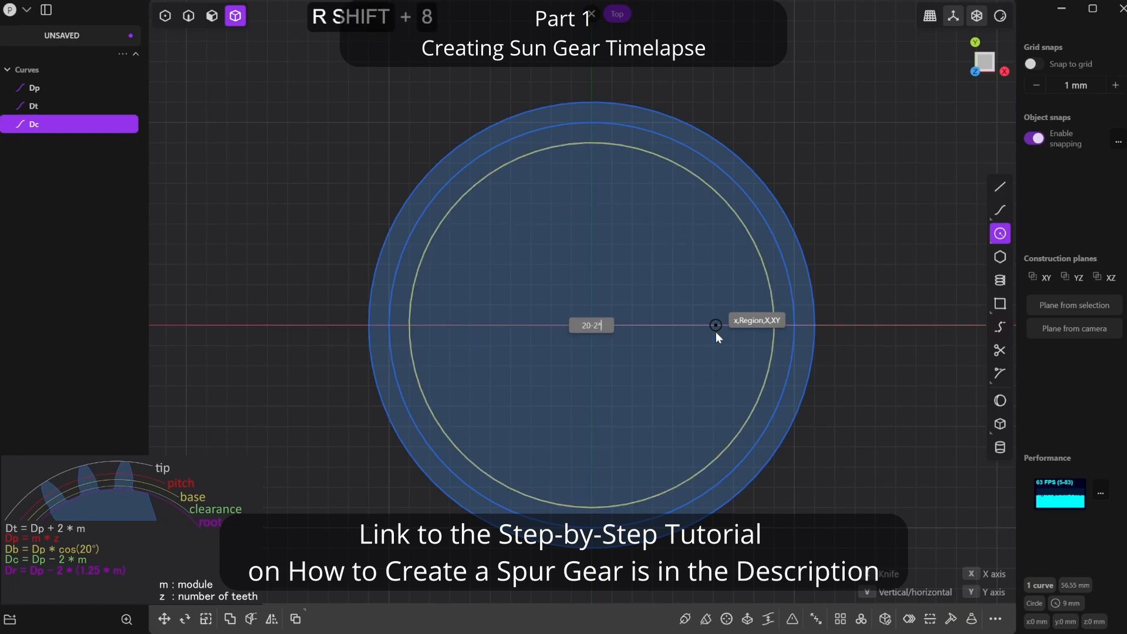
type("(1.25*1)")
key("Return")
double_click(61, 139)
type("Dr")
key("Return")
left_click(282, 264)
- Switch to the calculator, compute cos(20°) and copy the result
left_click_drag(871, 632, 835, 184)
left_click(839, 480)
left_click(839, 504)
left_click(768, 333)
left_click(831, 367)
left_click_drag(734, 252, 785, 251)
- Add a base circle named Db at the origin with diameter 20*cos(20°) and reorder the curves as Dt, Db, Dp, Dc, Dr
left_click(1001, 233)
left_click(591, 325)
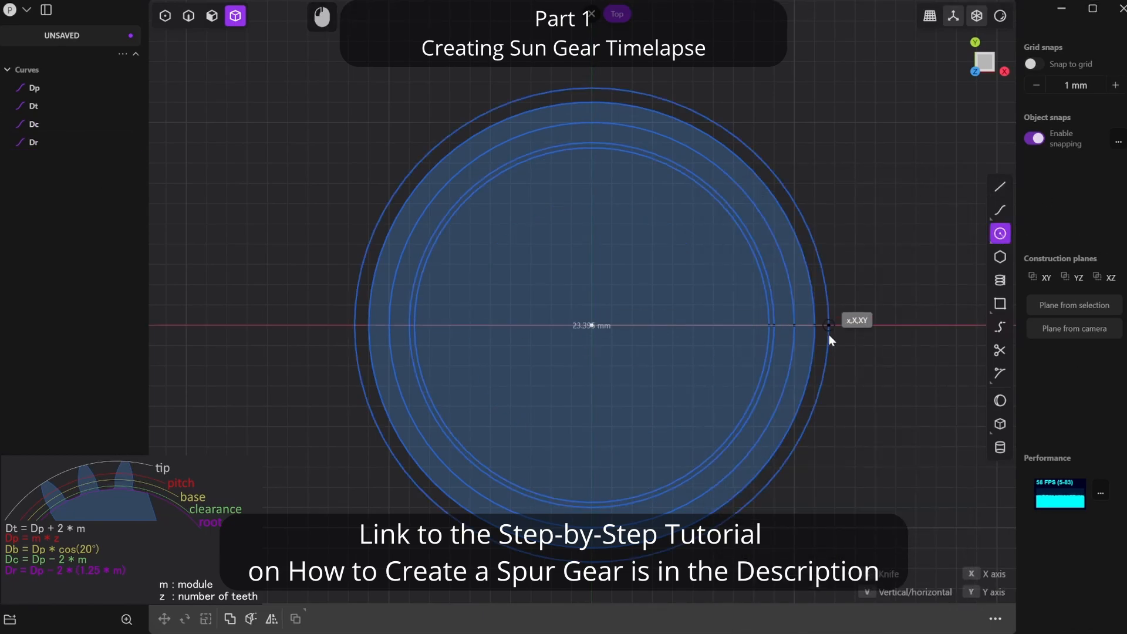
key("Tab")
type("20*")
key("ctrl+v")
key("Return")
double_click(39, 163)
type("Db")
key("Return")
left_click_drag(38, 161, 42, 81)
left_click_drag(40, 106, 40, 122)
- Draw a horizontal line from the base circle on the X axis to the gear centre
left_click(1000, 186)
left_click(782, 324)
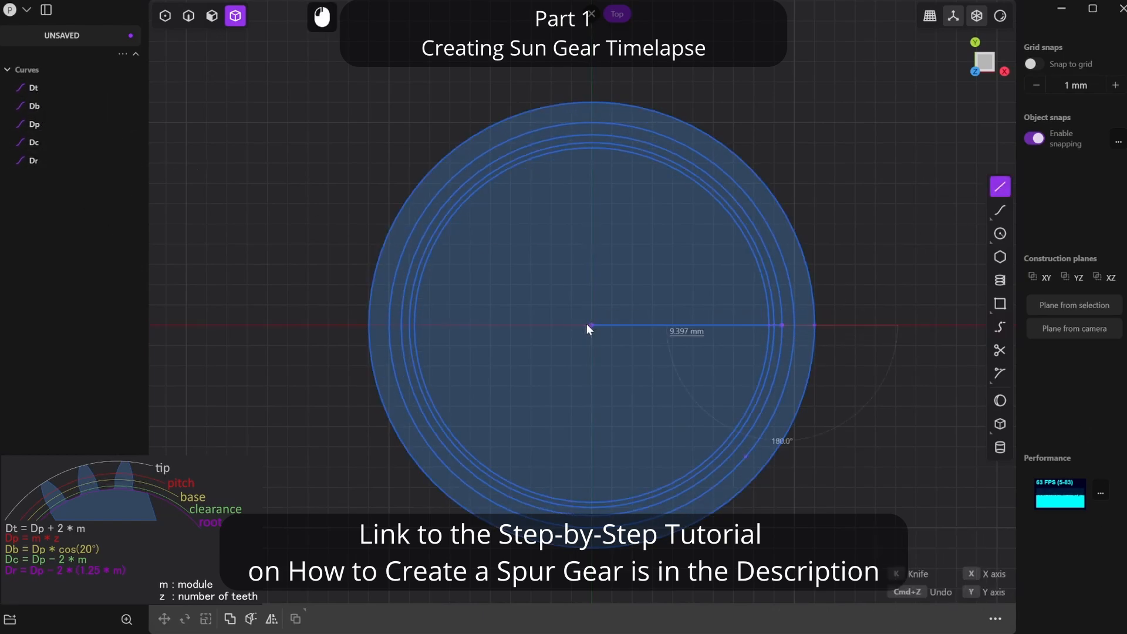
left_click(590, 325)
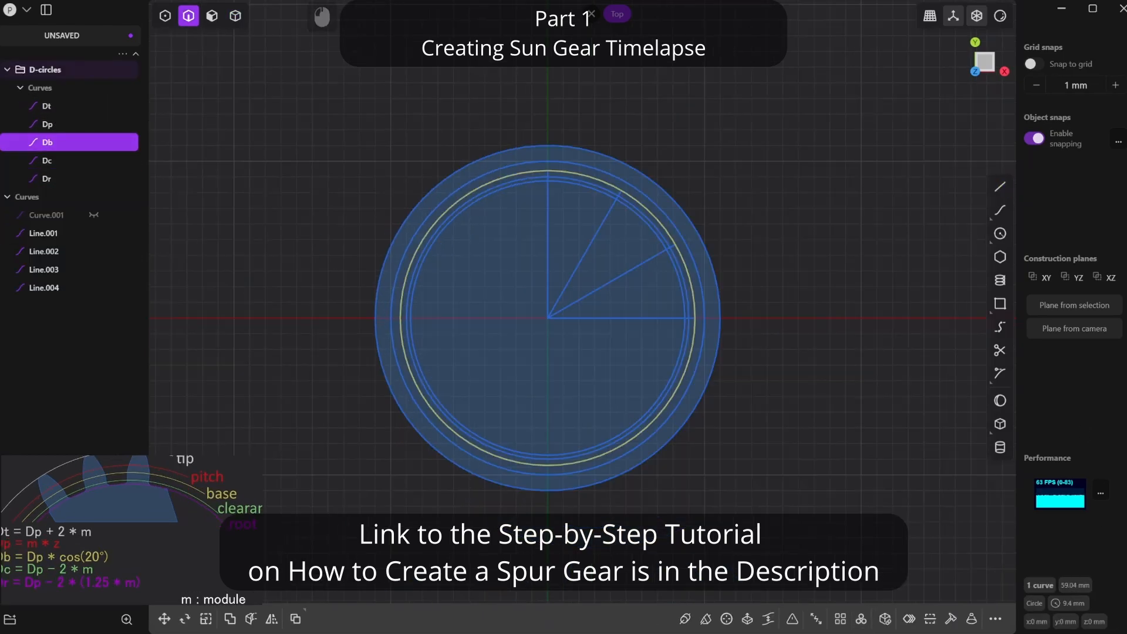
- Calculate a quarter of the base circle's circumference from the diameter 18.794 in the calculator and copy the result
mouse_move(547, 170)
left_mouse_down()
mouse_move(679, 248)
mouse_move(694, 317)
left_mouse_up()
left_click_drag(550, 188, 642, 251)
mouse_move(549, 222)
left_mouse_down()
mouse_move(593, 239)
mouse_move(686, 237)
mouse_move(701, 252)
mouse_move(849, 254)
left_mouse_up()
key("Escape")
double_click(692, 284)
key("alt+Tab")
type("18.794*")
left_click(693, 337)
key("Return")
key("ctrl+c")
left_click(834, 383)
left_click(696, 430)
left_click(833, 471)
key("ctrl+c")
- Draw a vertical tangent line from the end of the horizontal radius, using the copied quarter-circumference as its length
left_click(1006, 192)
left_click(695, 318)
key("ctrl+v")
key("Return")
- Divide the quarter-circumference by 3 and draw a tangent line of that length from the end of the 60° radius
scroll(662, 286, "up", 5)
key("alt+Tab")
type("/3=")
left_click(1006, 189)
middle_click_drag(598, 135, 661, 261, "shift")
left_click(661, 262)
key("ctrl+v")
key("Return")
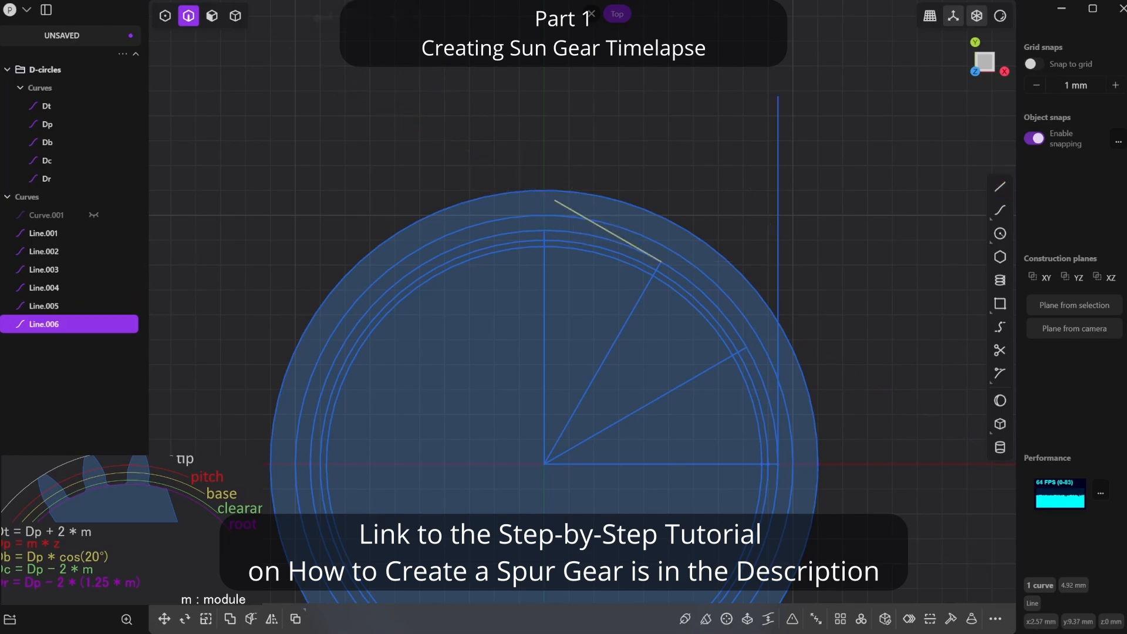
- Double that third in the calculator and draw a 9.84051 mm tangent line from the end of the 30° radius
key("alt+Tab")
left_click(898, 380)
left_click(805, 425)
left_click(898, 447)
key("ctrl+c")
left_click(1000, 187)
left_click(746, 347)
key("ctrl+v")
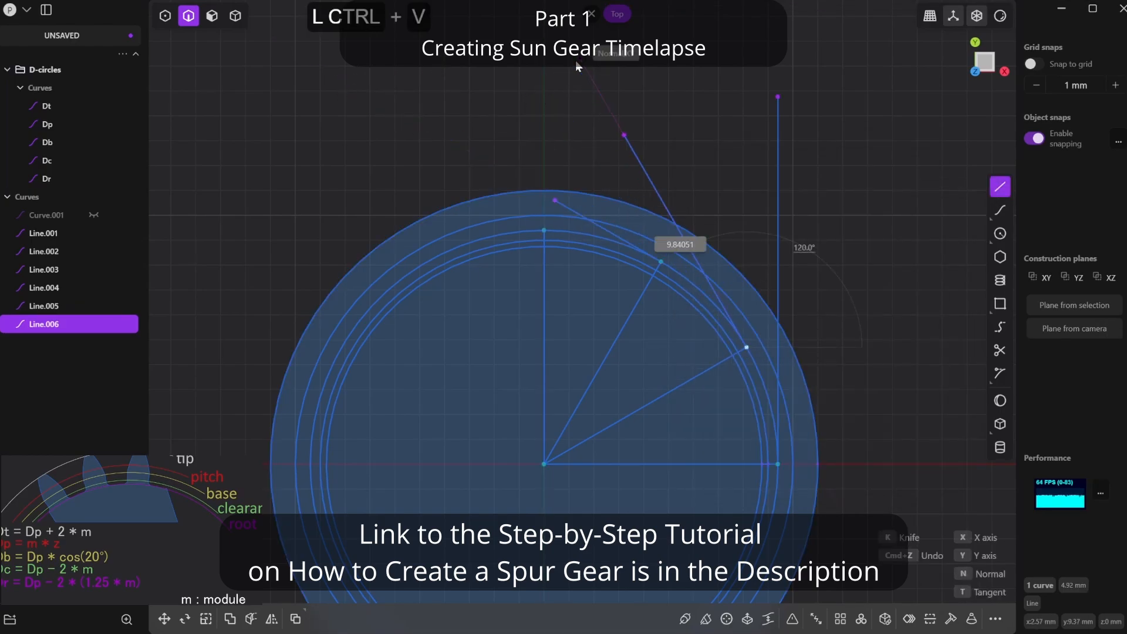
- Draw the involute curve from the end of the vertical radius through the free ends of the three tangent lines
left_click(1000, 211)
left_click(558, 236)
left_click(568, 207)
left_click(634, 145)
left_click(780, 109)
- Duplicate the five circles Dt to Dr in place and group the copies as Construction circles
left_click(47, 106)
left_click(51, 180, "shift")
key("shift+d")
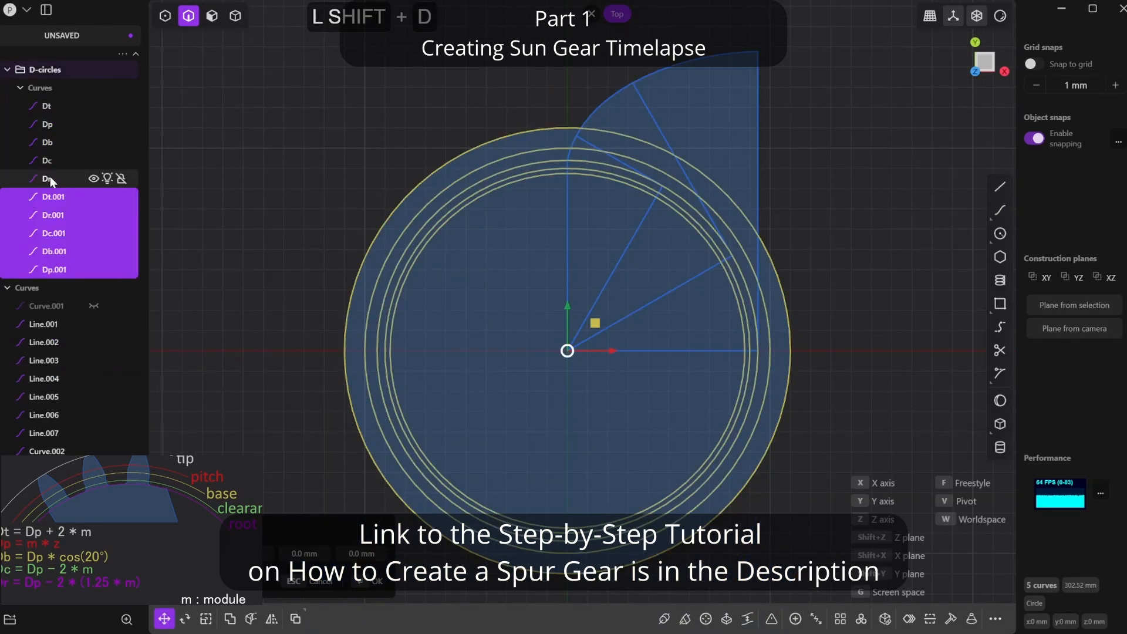
key("Return")
key("ctrl+g")
double_click(54, 89)
type("Construction circles")
key("Return")
- Hide the Construction circles group and collapse it in the outliner
double_click(73, 91)
key("Right")
key("Return")
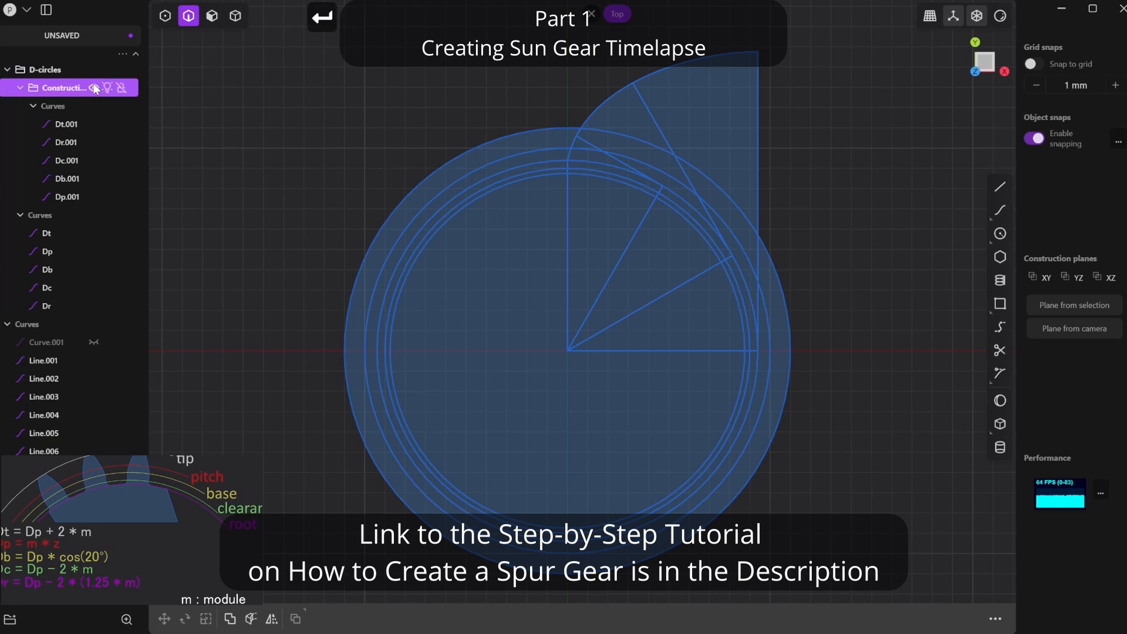
left_click(94, 88)
left_click(20, 88)
- Draw a polyline down the vertical axis to the gear centre and back out at a 4.5° angle
left_click(999, 350)
left_click(1000, 186)
left_click(567, 47)
left_click(568, 351)
type("4.5")
key("Return")
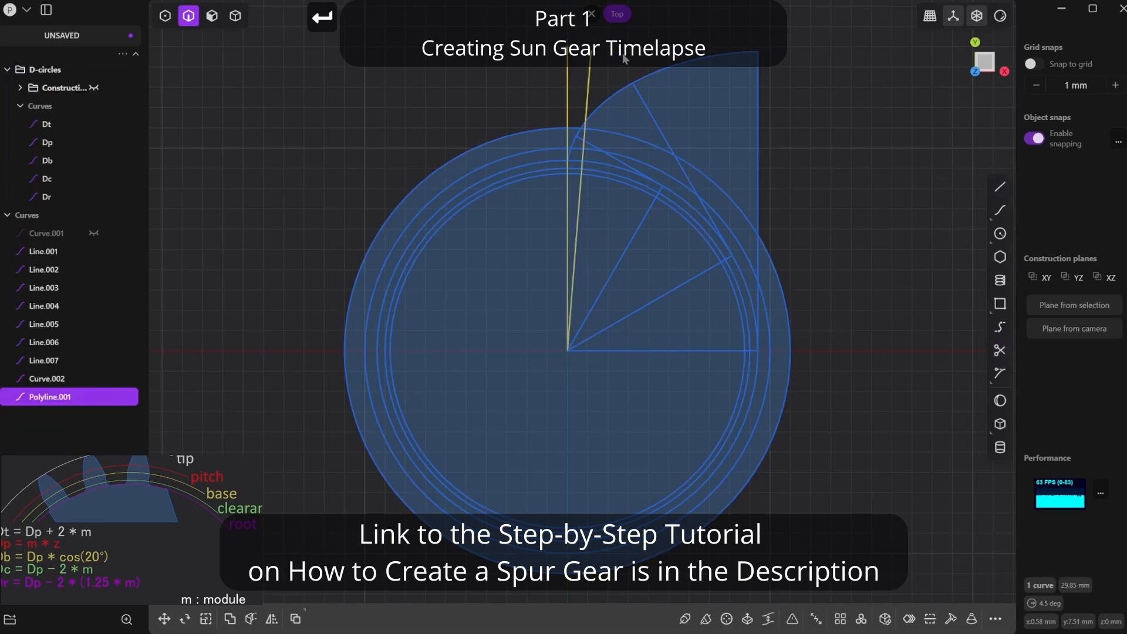
- Unjoin the 4.5° polyline and delete its vertical segment
key("alt+j")
left_click(567, 99)
key("x")
left_click(608, 102)
- Delete the four radius lines and three tangent lines used to construct the involute
left_click(620, 163)
left_click(684, 172, "shift")
left_click(757, 182, "shift")
left_click(636, 231, "shift")
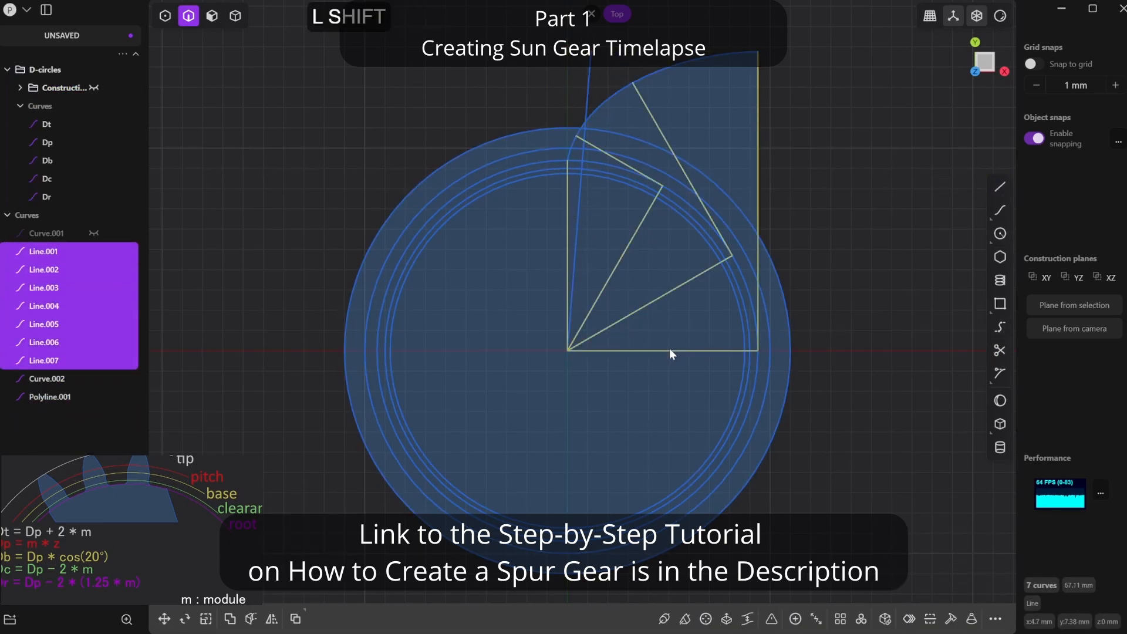
key("x")
- Mirror the involute curve about the 4.5° centre line to form the opposite tooth flank
left_click(662, 72)
key("alt+x")
left_click(580, 198)
- Trim away the excess involute, tip circle, pitch circle and centre line portions to leave a single tooth outline
left_click(1000, 350)
left_click_drag(812, 116, 424, 13)
scroll(641, 179, "up", 2)
left_click(647, 133)
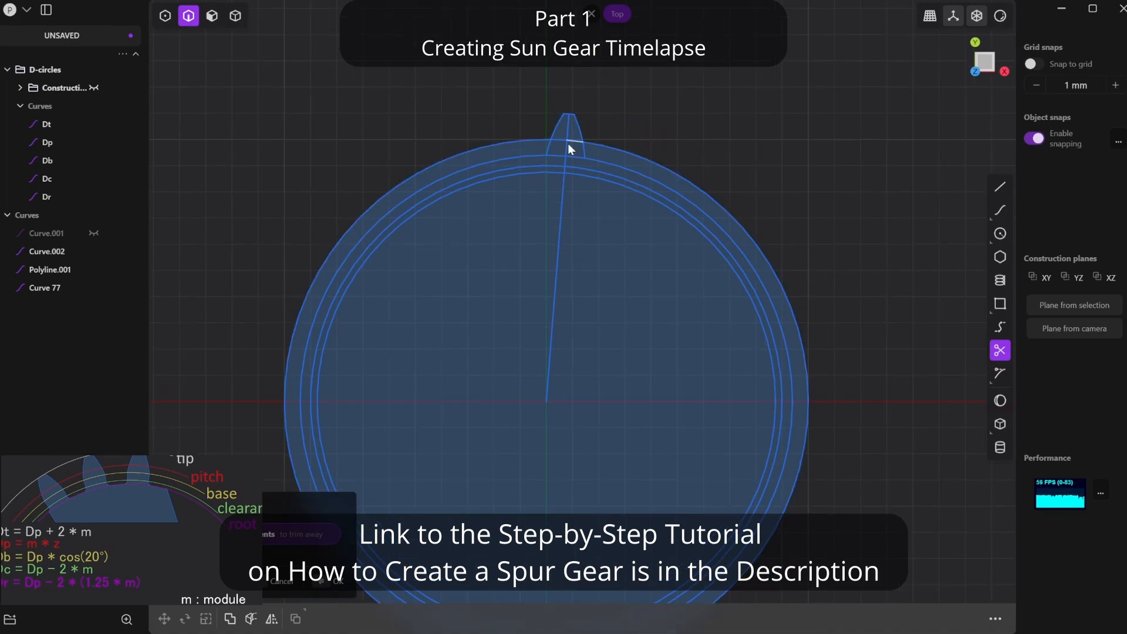
left_click(568, 144)
left_click(593, 144)
left_click(337, 581)
- Draw a polyline from one base corner of the tooth to the gear centre and out to the other base corner
left_click(999, 186)
left_click(553, 159)
left_click(553, 382)
left_click(588, 162)
- Trim the base circle and the inner parts of the radial lines and circles below the tooth
left_click(1000, 350)
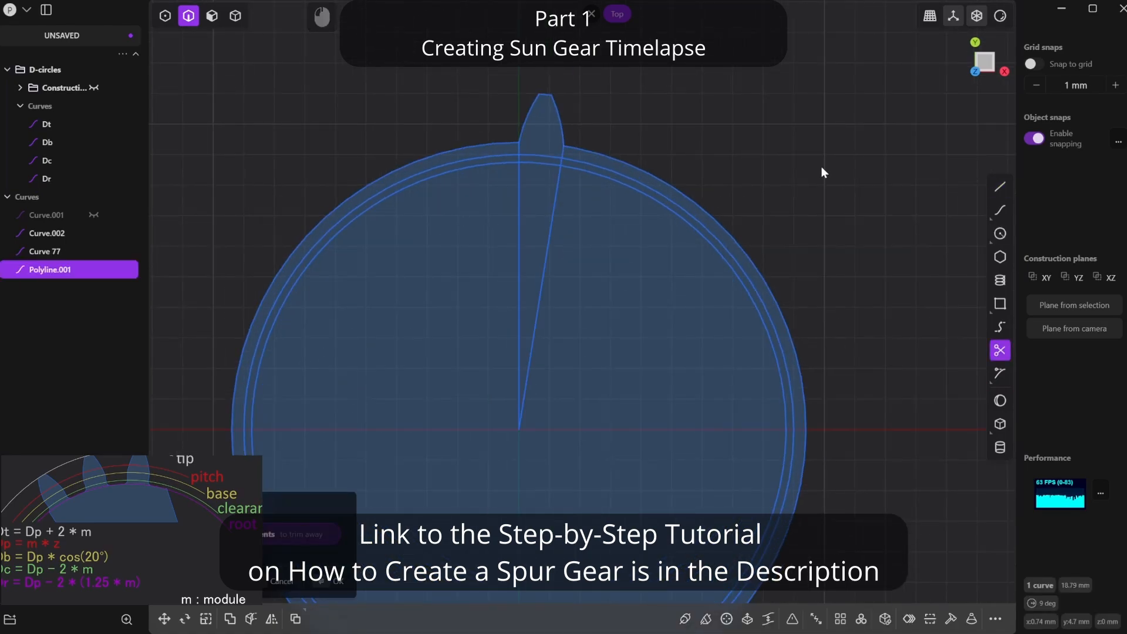
left_click(553, 218)
left_click(557, 157)
left_click(556, 165)
left_click(589, 151)
scroll(737, 334, "down", 2)
key("Escape")
- Create a radial array of the tooth curves about the gear centre with a count of 2
scroll(794, 271, "up", 1)
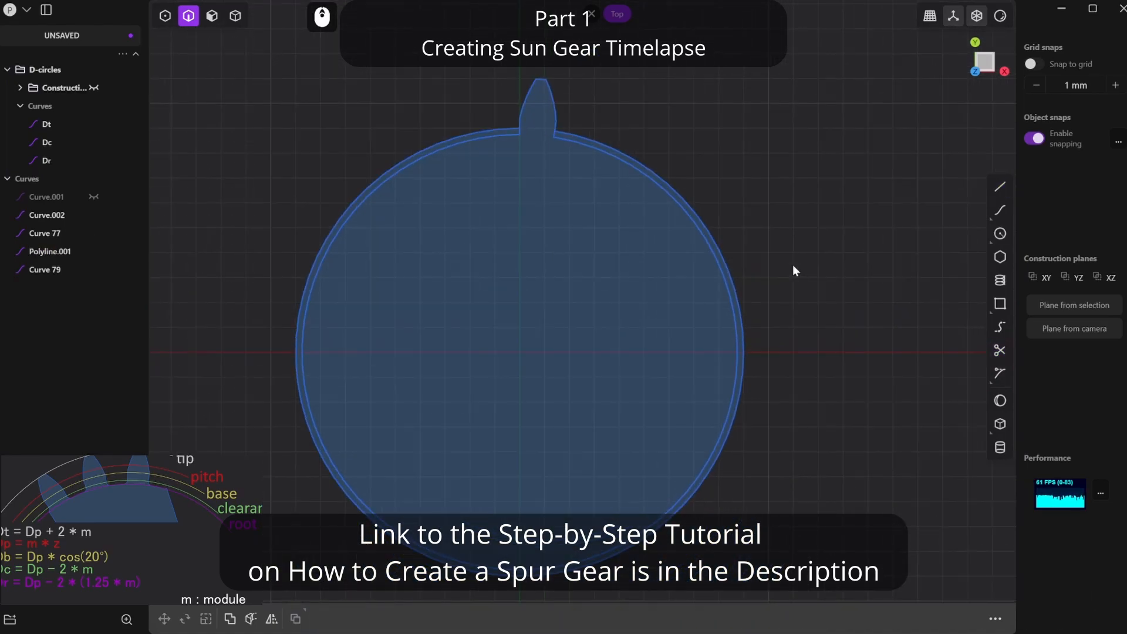
middle_click_drag(794, 270, 846, 263, "shift")
left_click(861, 618)
left_click_drag(558, 23, 672, 186)
left_click(571, 345)
type("2")
key("Return")
- Trim the neighbouring tooth copy and excess circle portions, leaving one tooth and the adjacent root gap
left_click(1000, 350)
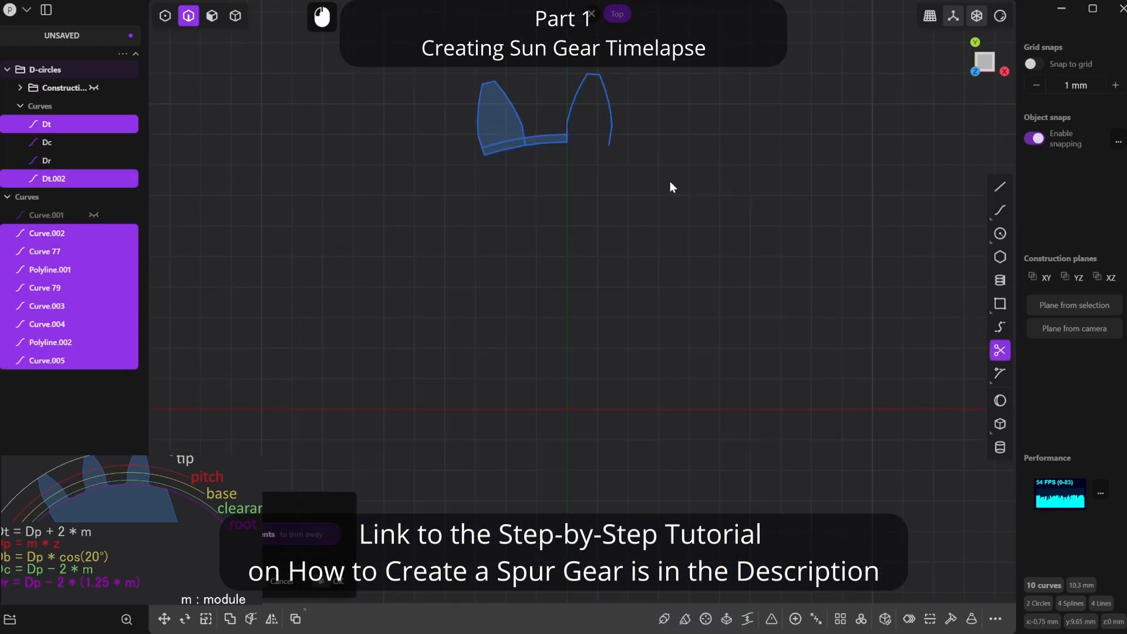
left_click_drag(531, 103, 474, 118)
left_click(478, 143)
right_click(496, 153)
- Join the root arc with the short radial lines at both ends of the tooth gap into one curve
scroll(581, 122, "up", 4)
left_click(544, 166)
left_click(488, 178, "shift")
left_click(431, 169, "shift")
key("j")
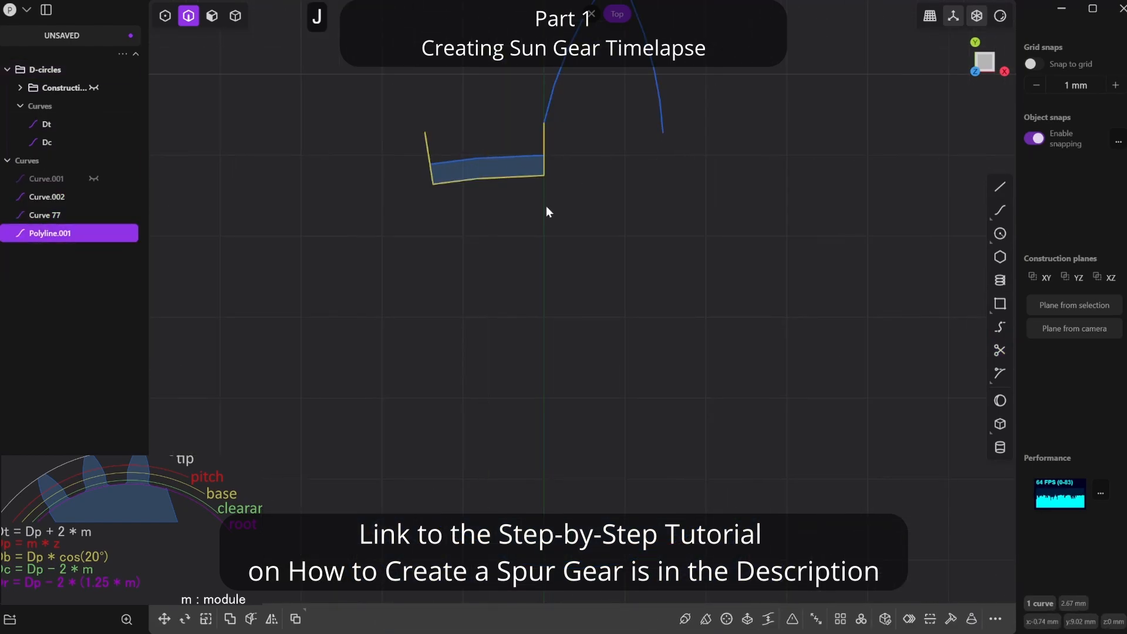
- Fillet the corners of the root gap, removing the clearance-circle arc across it, and join the gap and tooth curves into one
key("b")
left_click(490, 158)
key("Delete")
left_click_drag(467, 167, 696, 320)
key("j")
- Create a radial array of the tooth curve about the gear centre with a count of 20 and join the copies into one outline
scroll(597, 285, "down", 5)
left_click(861, 618)
left_click(551, 373)
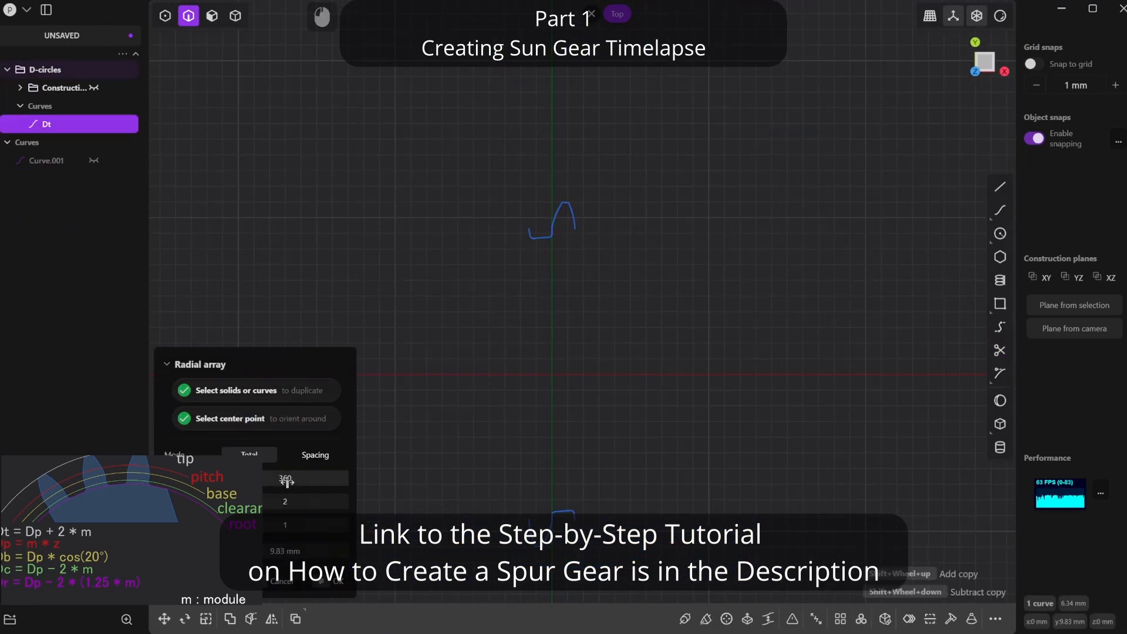
left_click(285, 502)
type("20")
key("Return")
key("j")
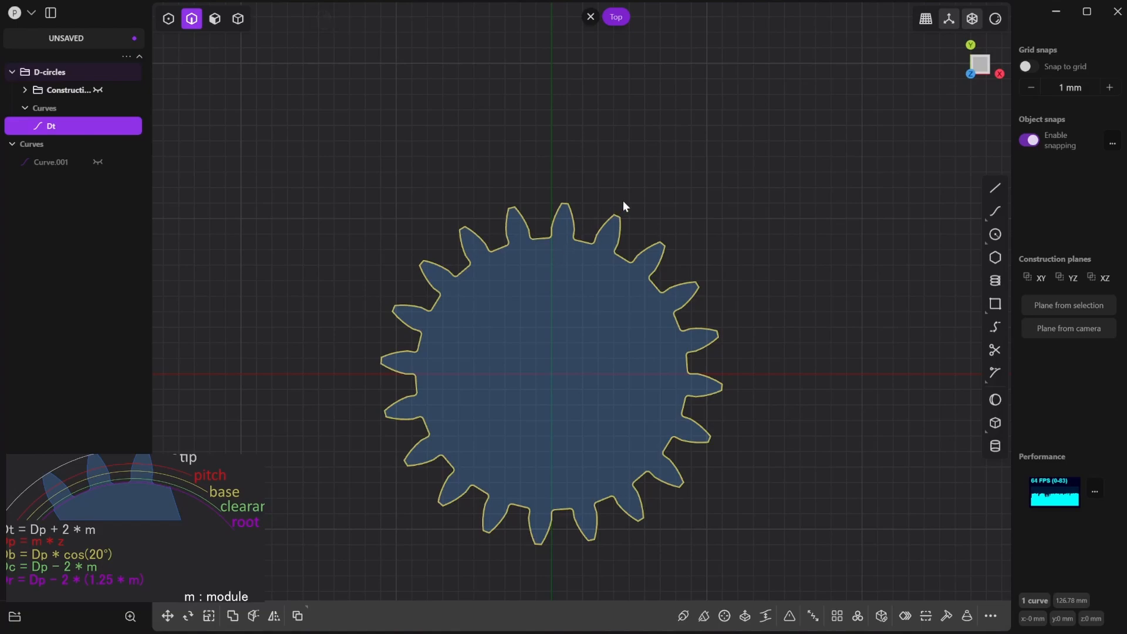
- Rotate the gear outline in freestyle mode about its centre so that the uppermost tooth is centred on the Y axis
left_click(623, 202)
left_click(611, 218)
key("r")
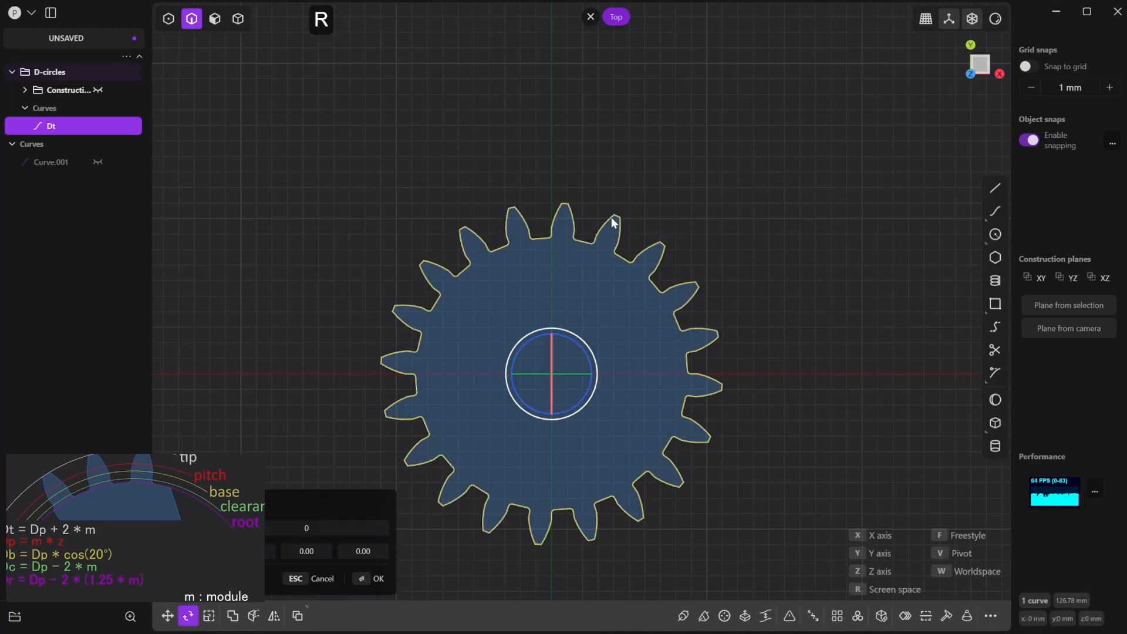
key("f")
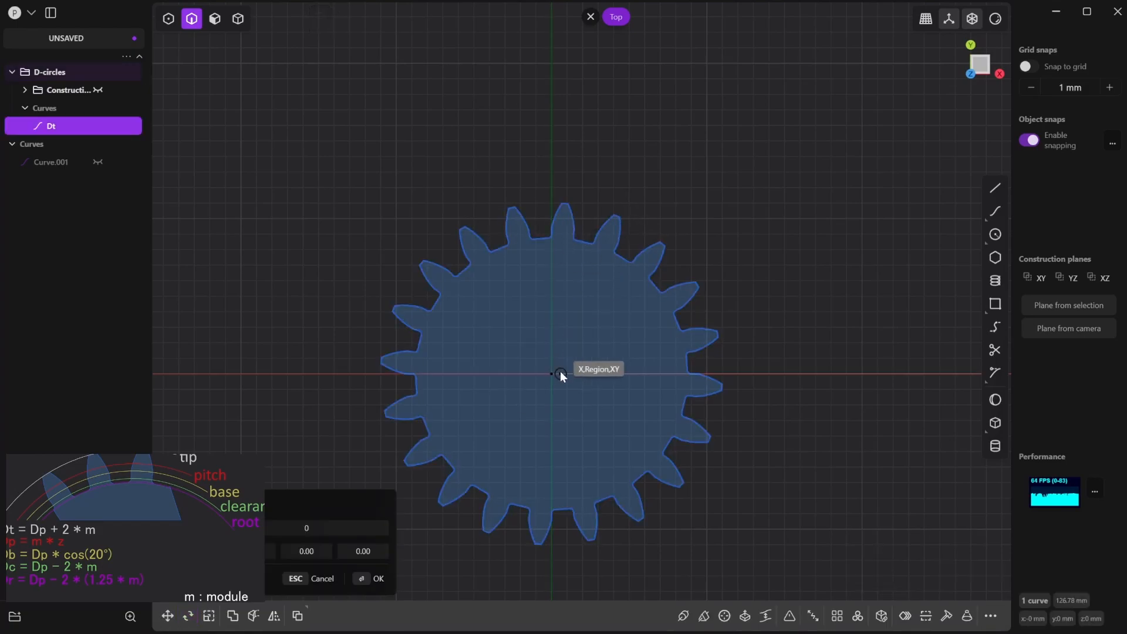
scroll(556, 187, "up", 3)
scroll(555, 185, "up", 2)
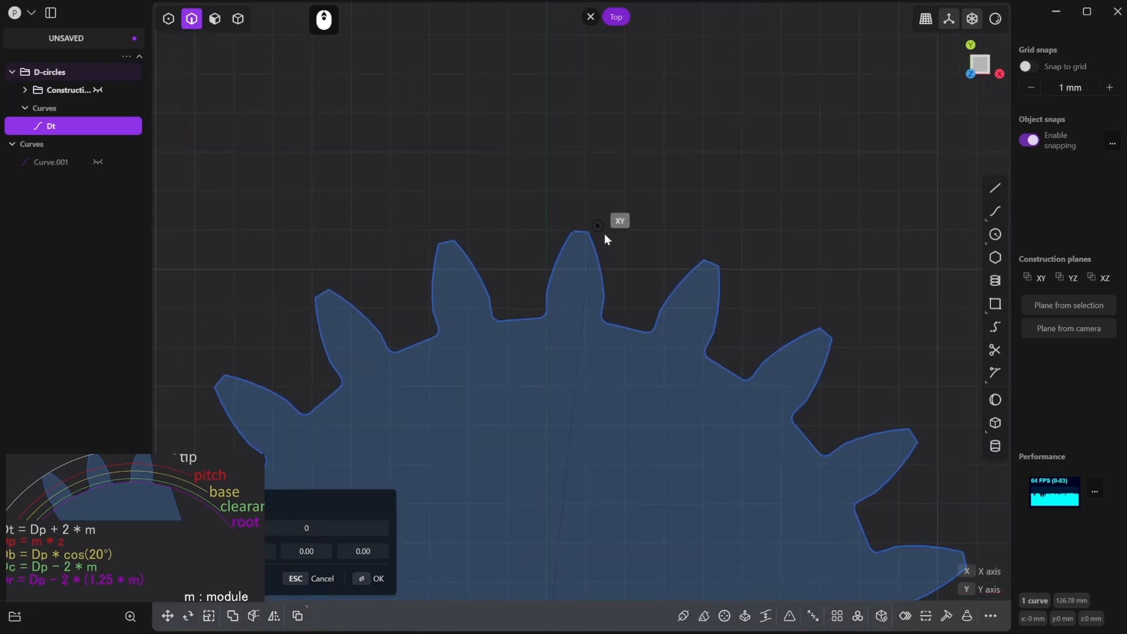
scroll(587, 230, "up", 2)
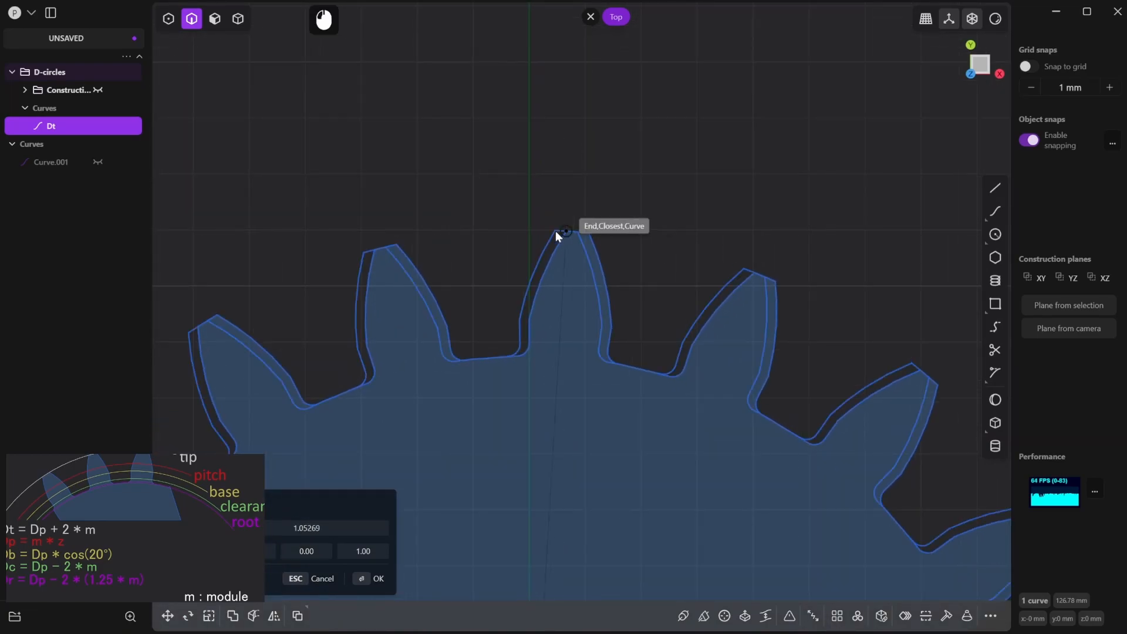
scroll(532, 228, "down", 2)
scroll(545, 231, "down", 4)
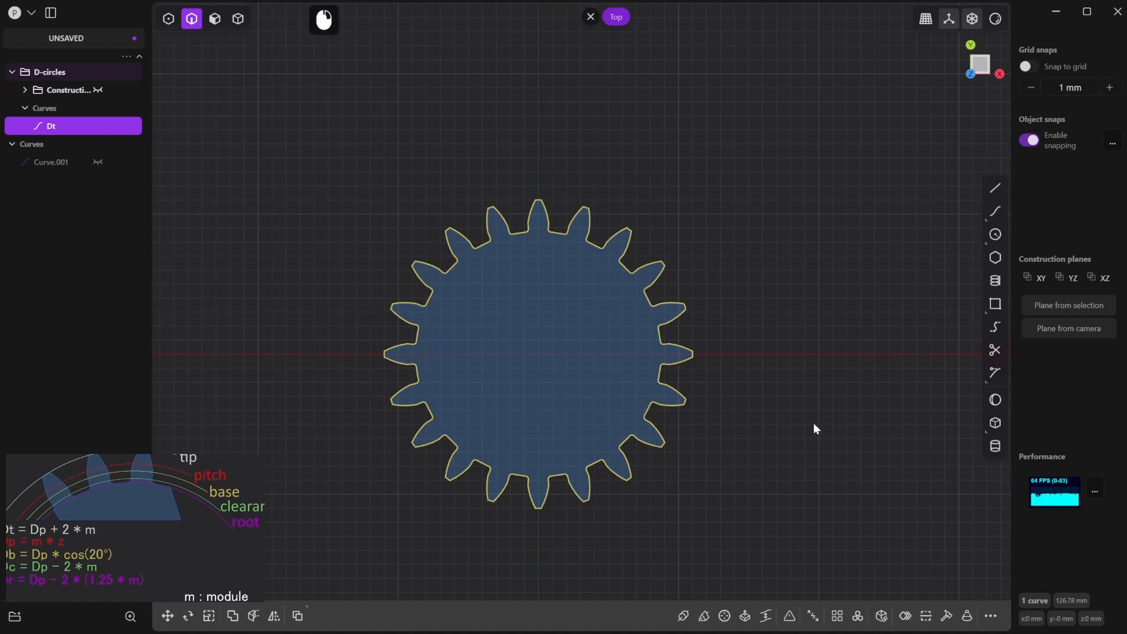
- Rename the gear outline curve Dt as Sun-gear
right_click_drag(812, 423, 808, 394)
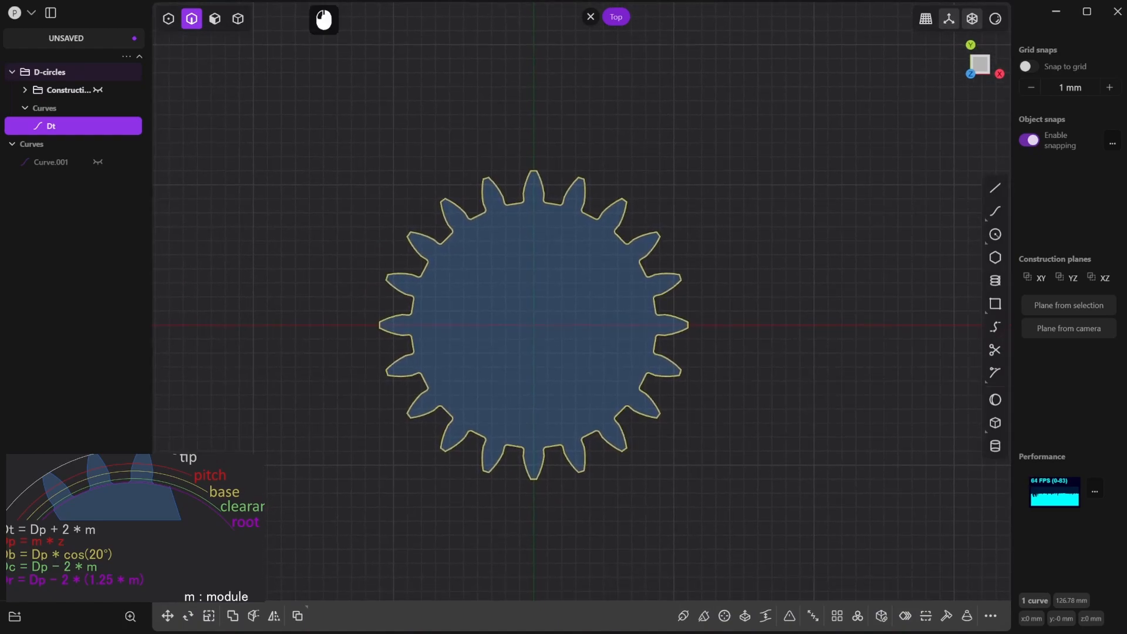
left_click(54, 125)
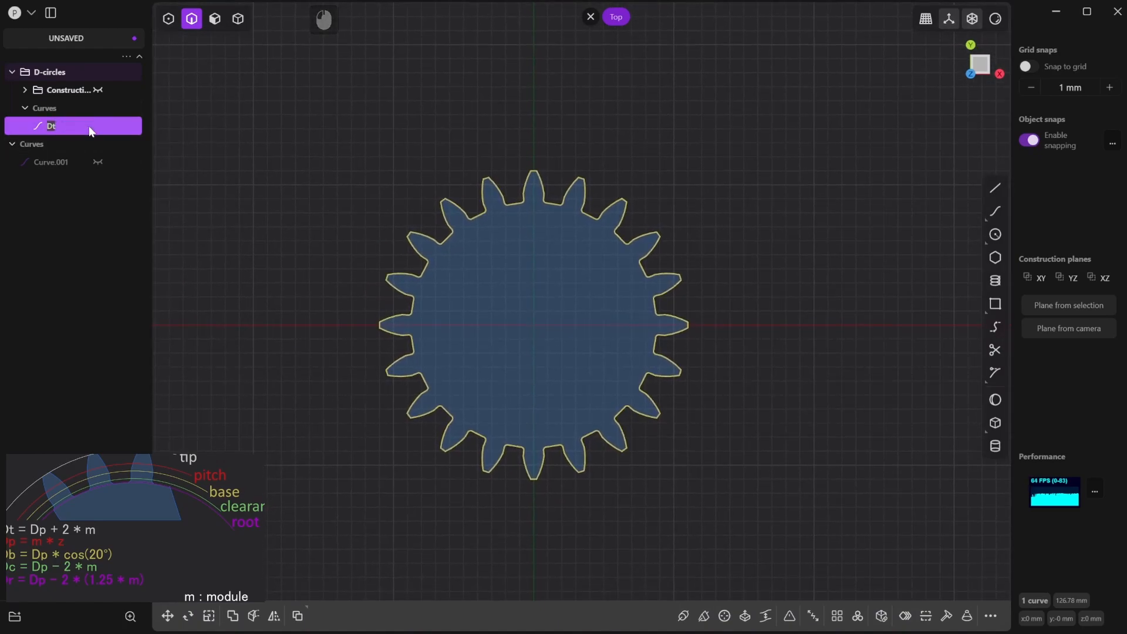
type("Sun")
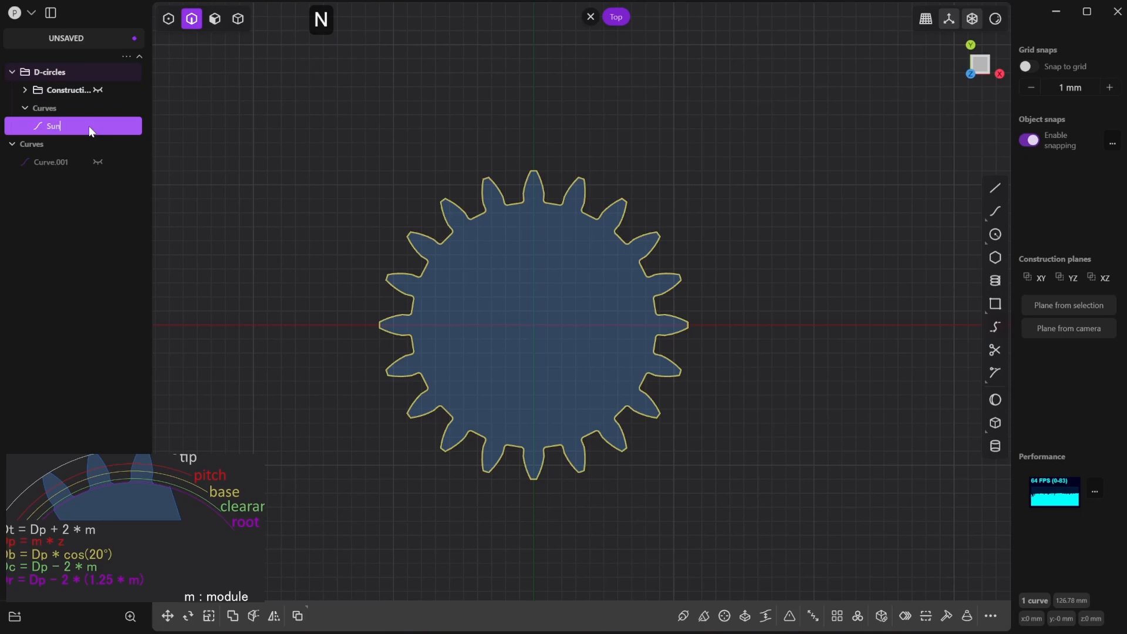
type("-")
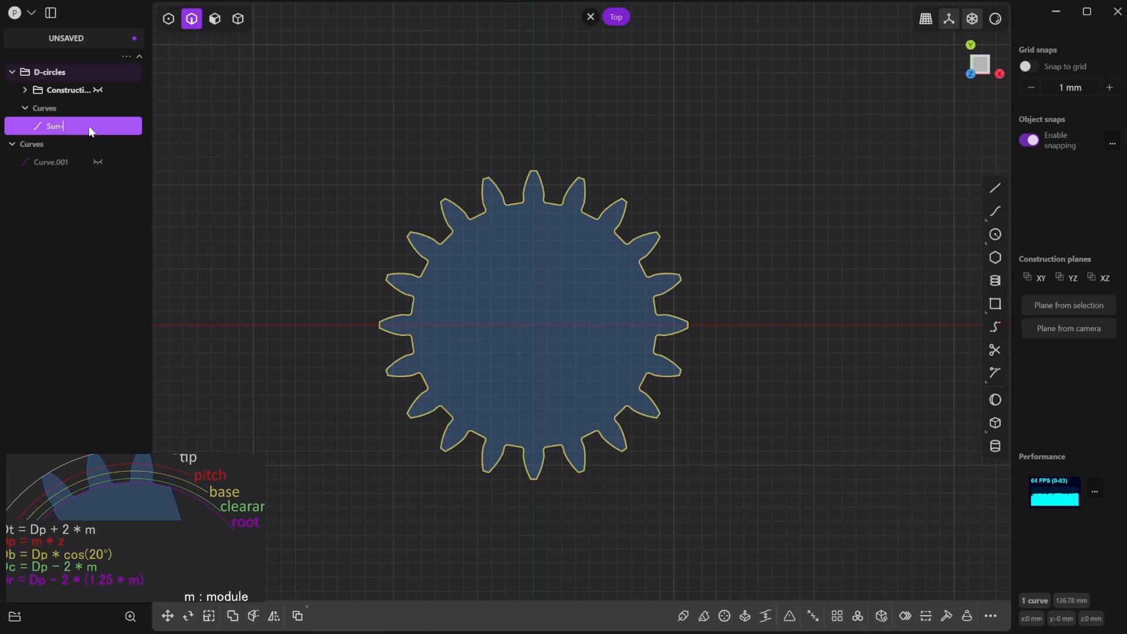
type("gear")
key("Return")
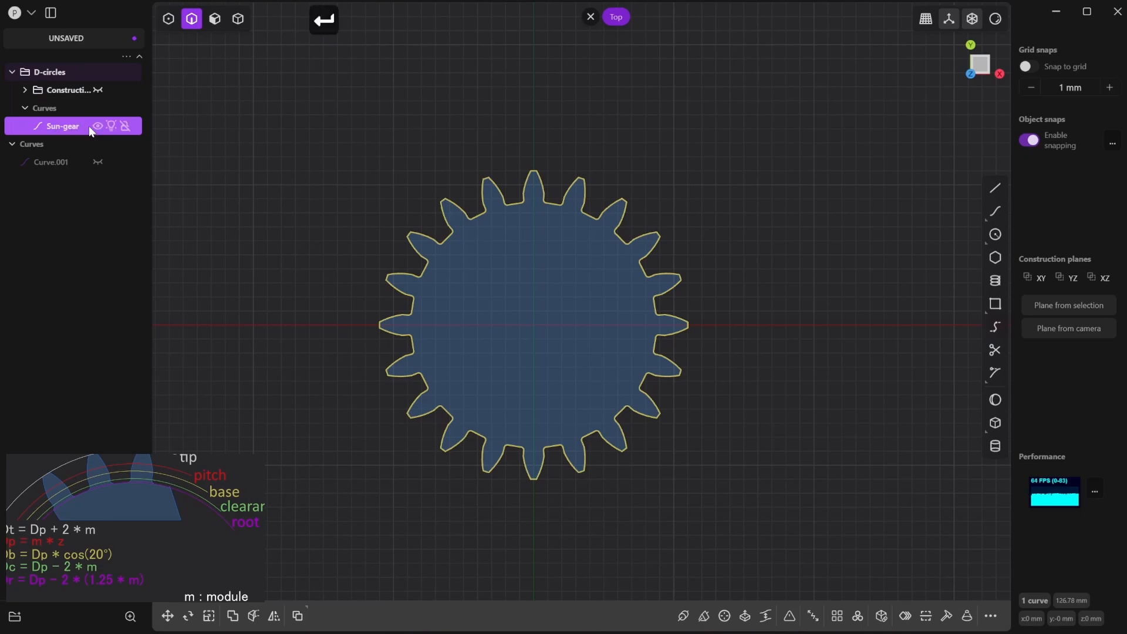
- Group the Sun-gear curve at root level and rename the new group Gears, expanding its contents
right_click(66, 130)
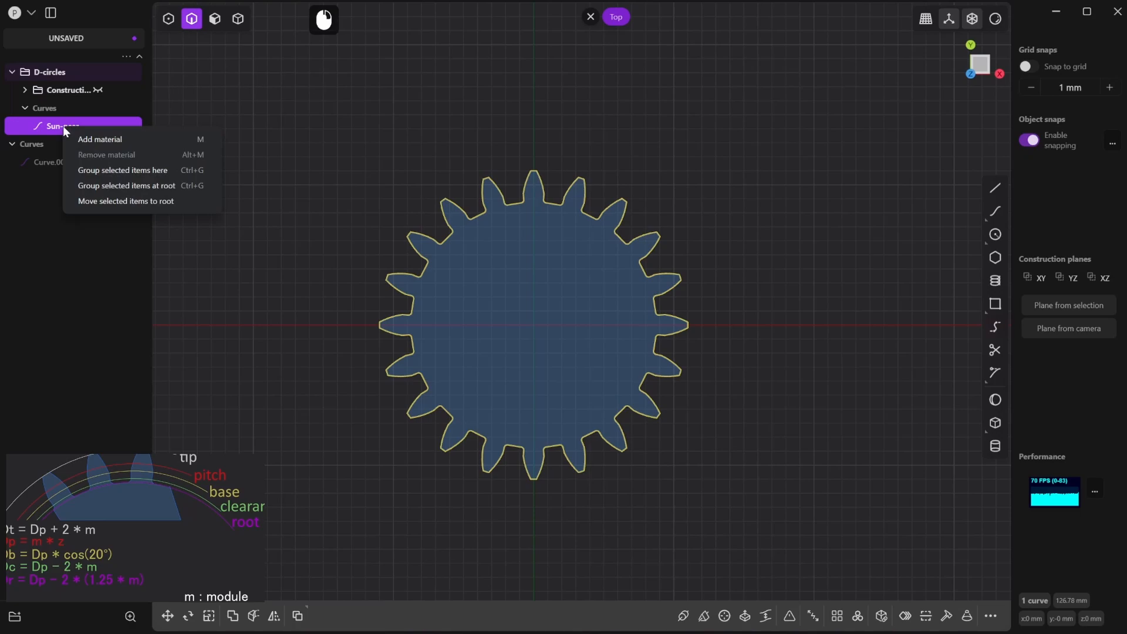
left_click(129, 185)
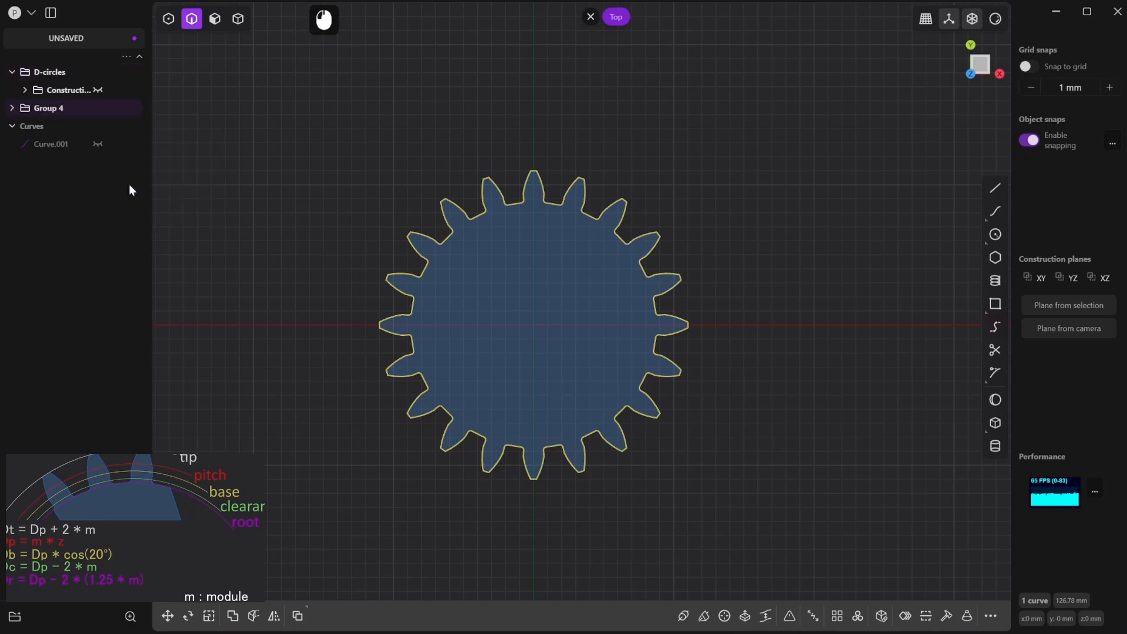
double_click(65, 108)
type("Gears")
key("Return")
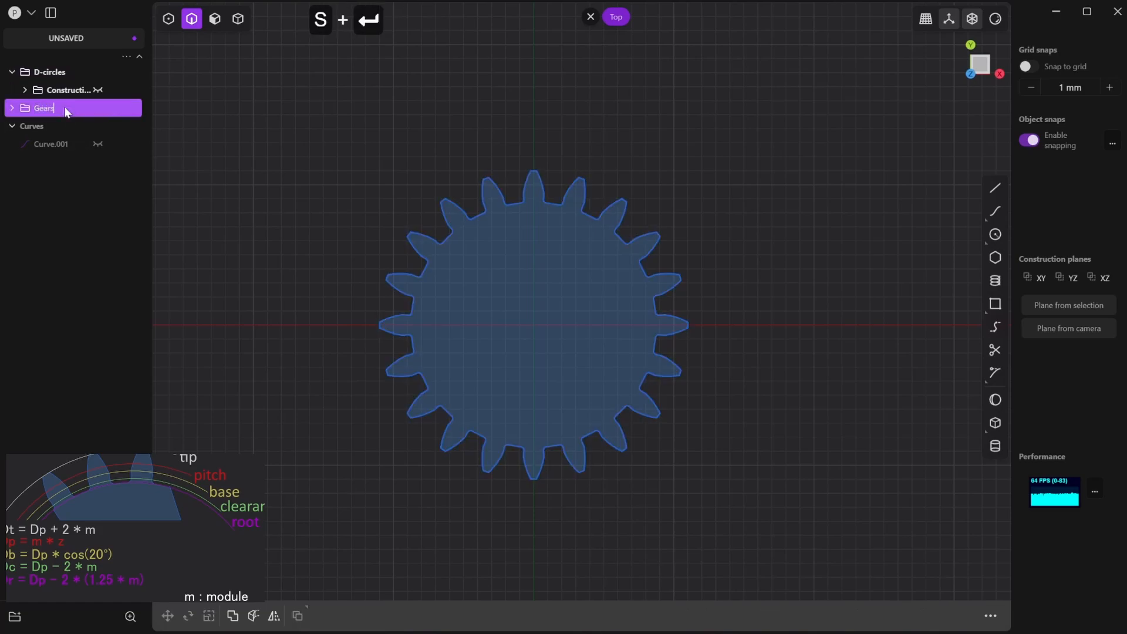
left_click(13, 108)
- Duplicate the sun gear outline and move the copy 20 mm along the X axis
scroll(336, 188, "down", 2)
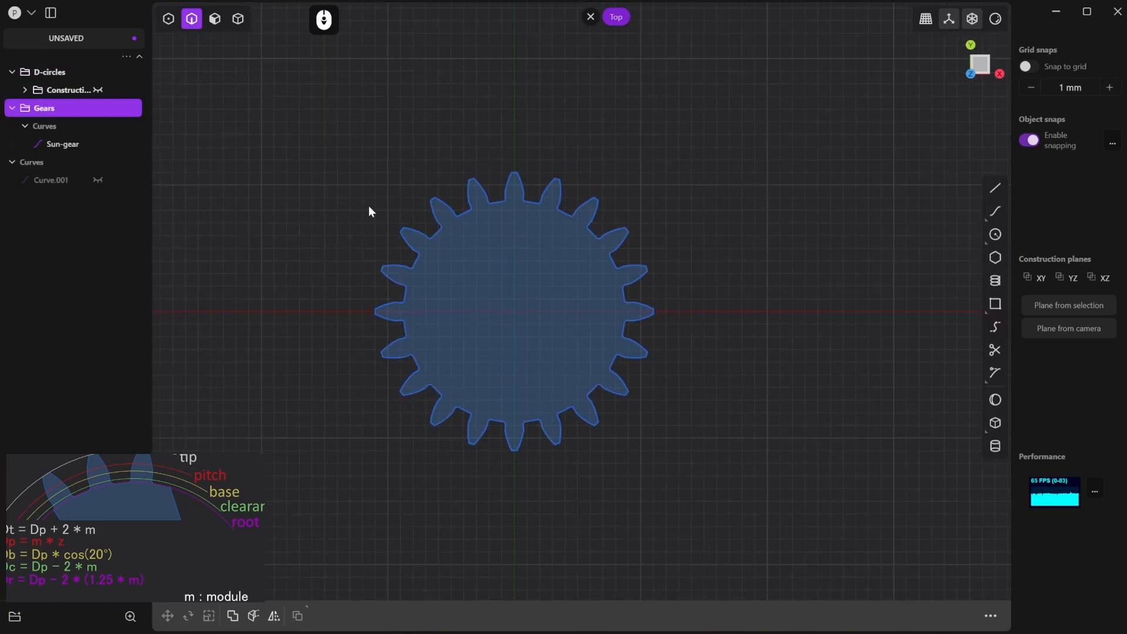
scroll(751, 344, "down", 2)
middle_click_drag(752, 344, 692, 346)
left_click_drag(797, 122, 265, 488)
key("shift+d")
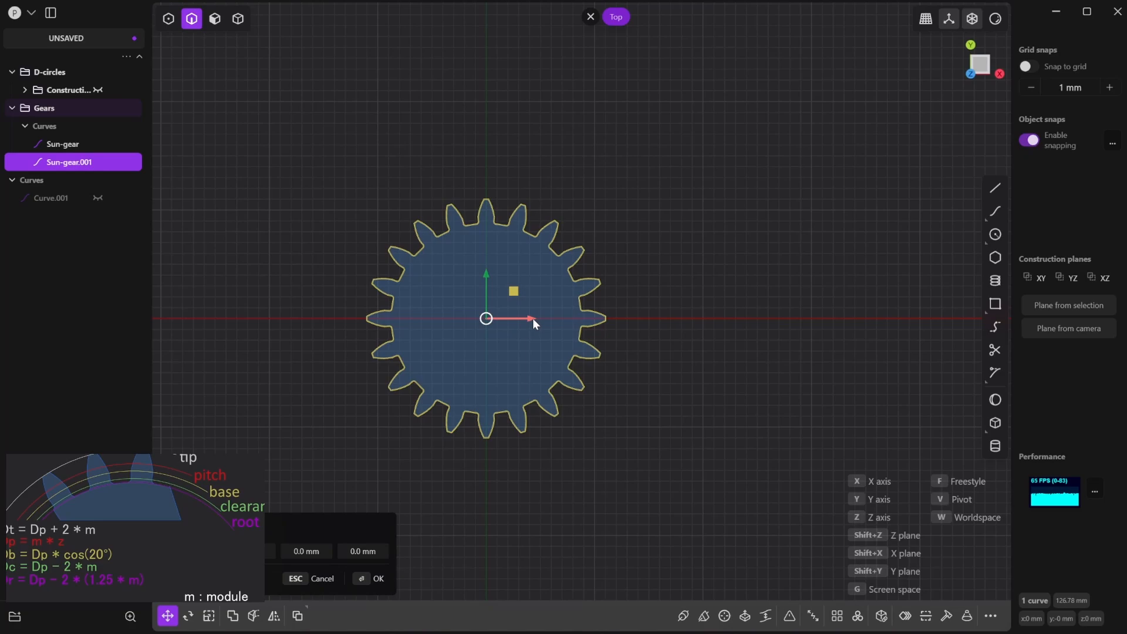
left_click_drag(532, 318, 737, 318)
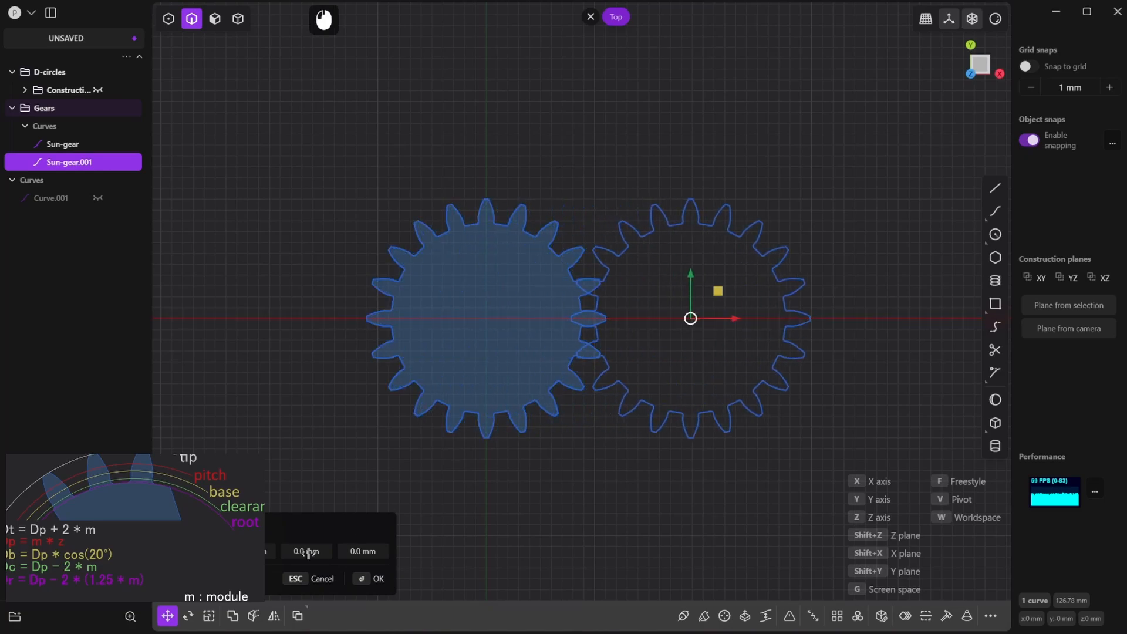
type("20")
key("Return")
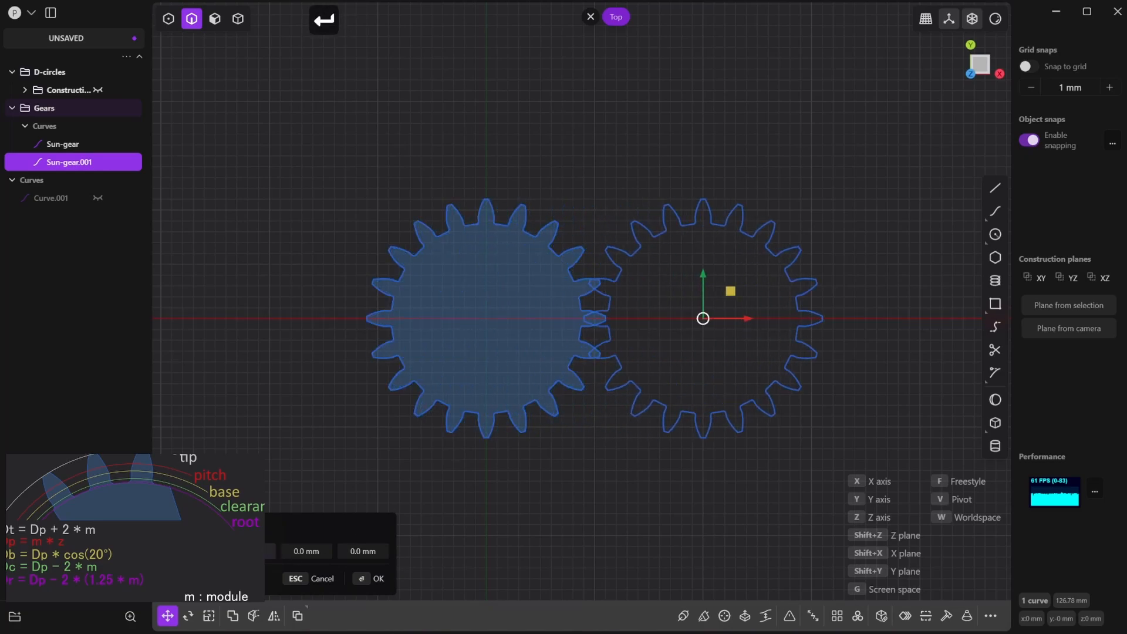
left_click(379, 579)
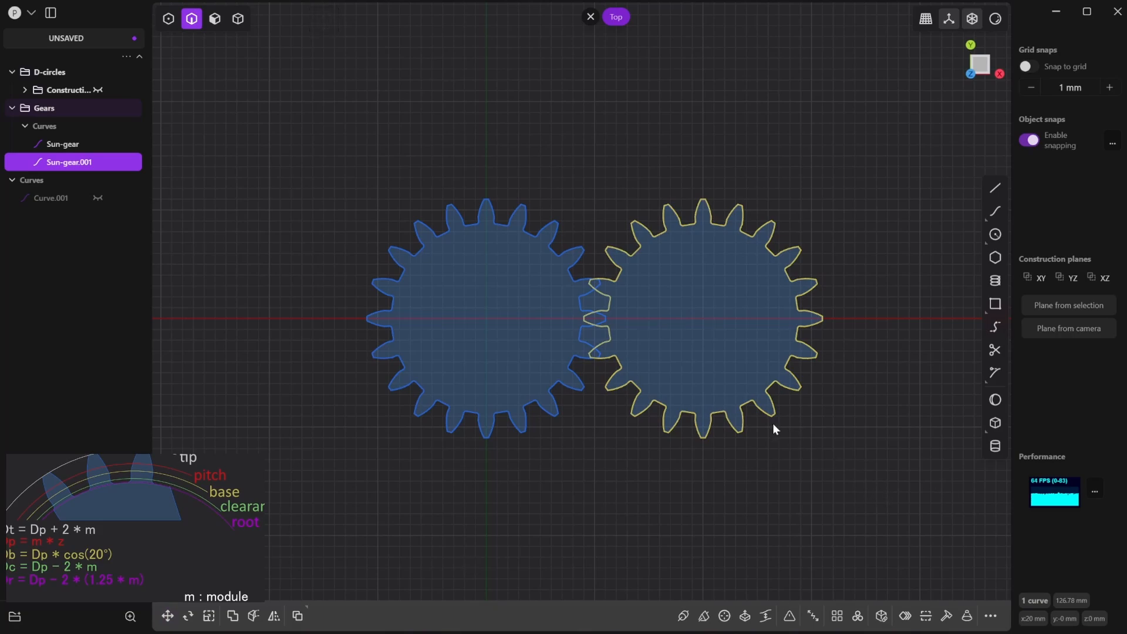
- Rotate the duplicated gear 9° clockwise about the Z axis around its own centre so its teeth mesh with the sun gear
scroll(737, 367, "up", 3)
key("r")
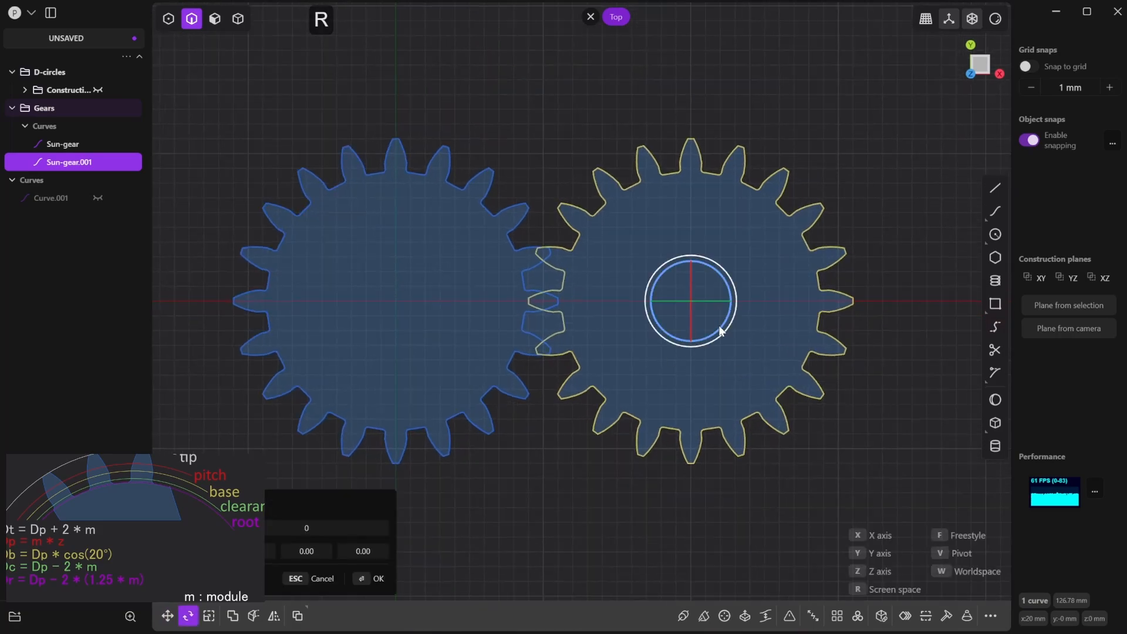
key("z")
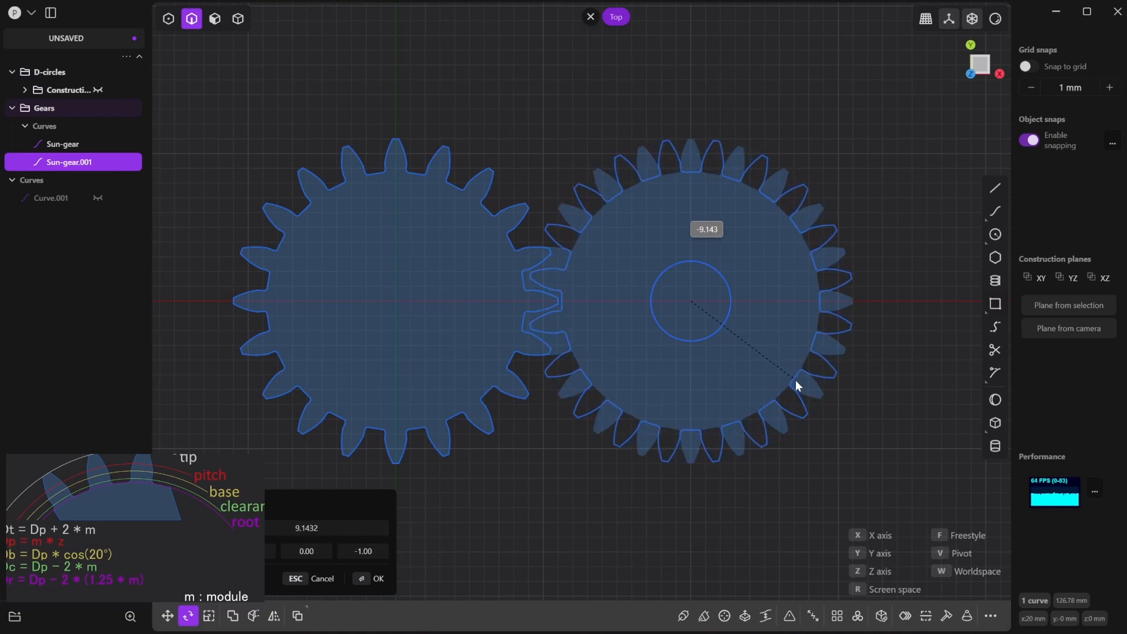
key("Tab")
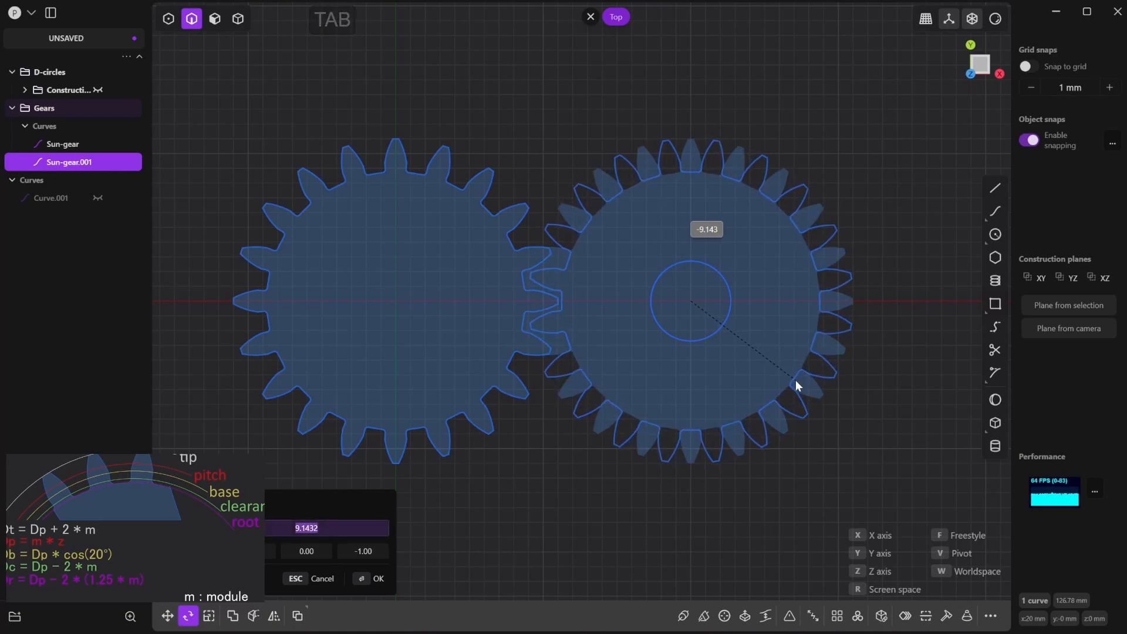
type("9")
left_click(796, 382)
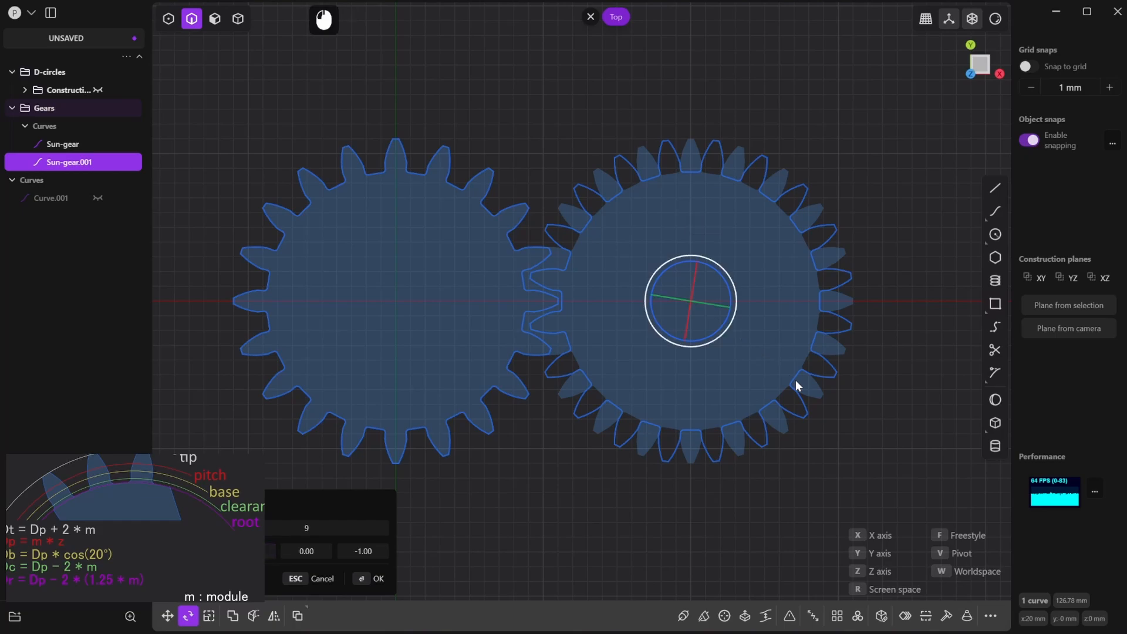
left_click(379, 578)
left_click(575, 525)
- Rename the duplicated gear curve Sun-gear.001 as Planet Gear
scroll(660, 496, "down", 2)
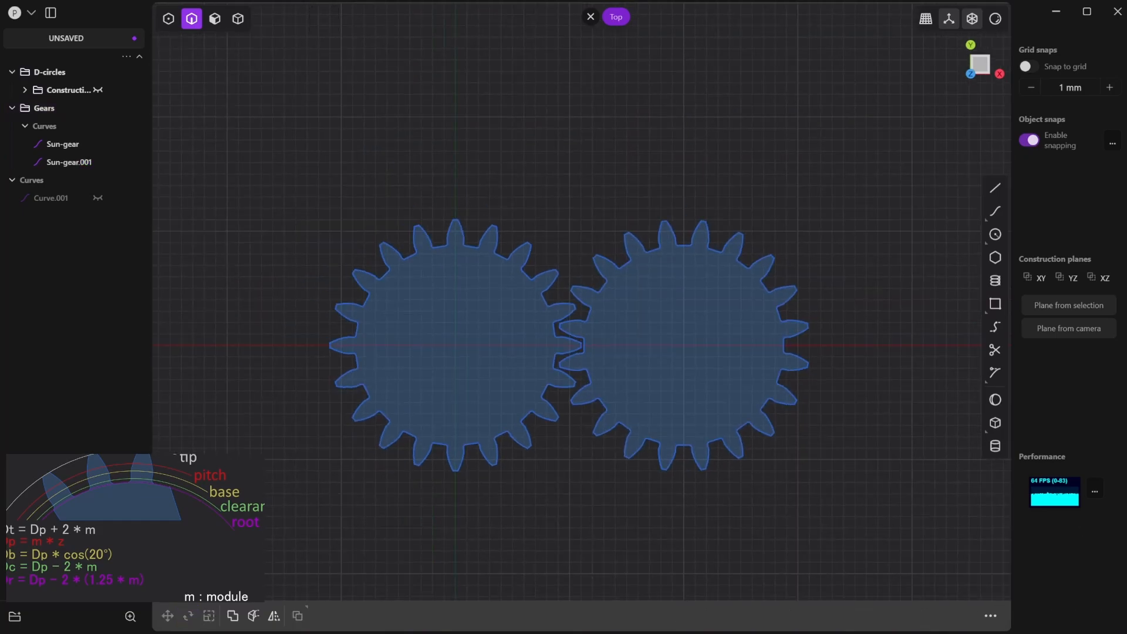
scroll(737, 243, "down", 2)
left_click(55, 164)
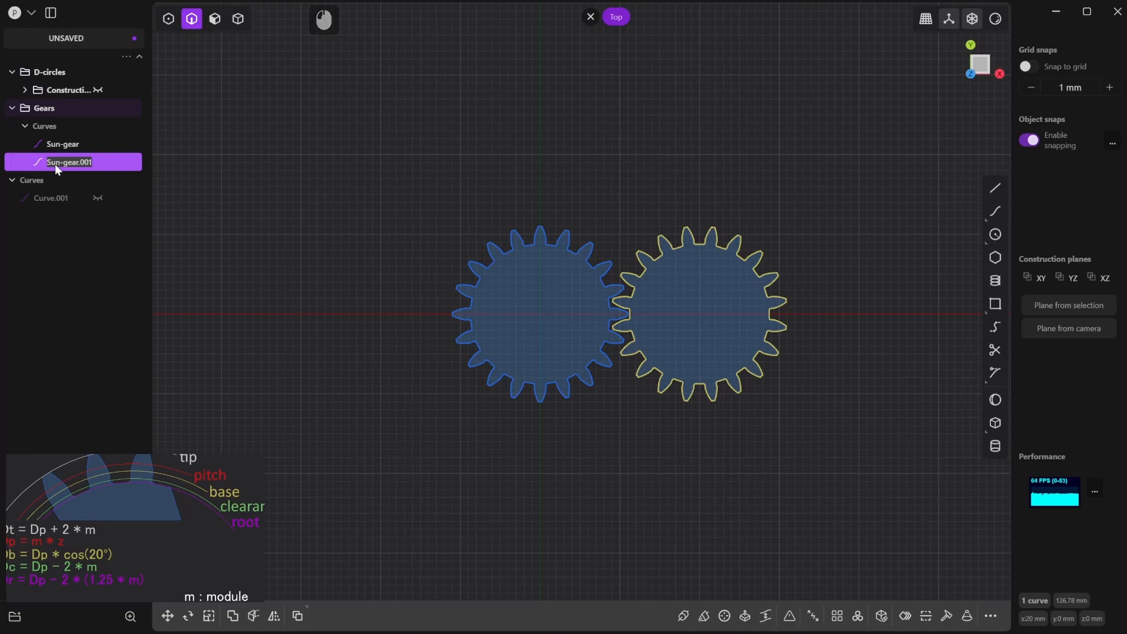
type("Planet Gear")
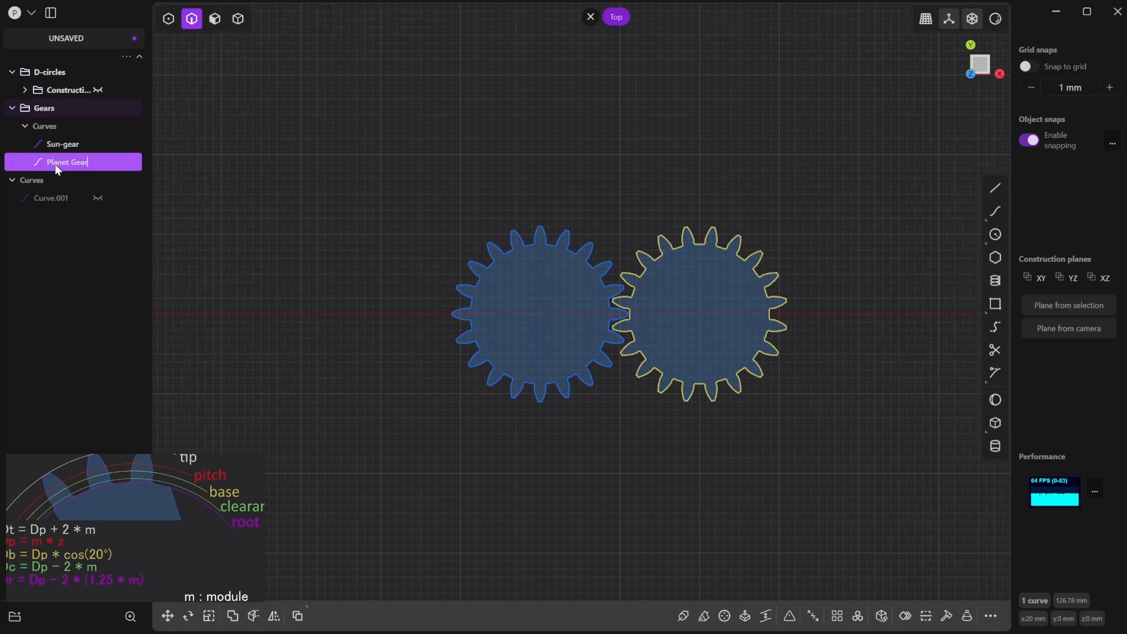
key("Return")
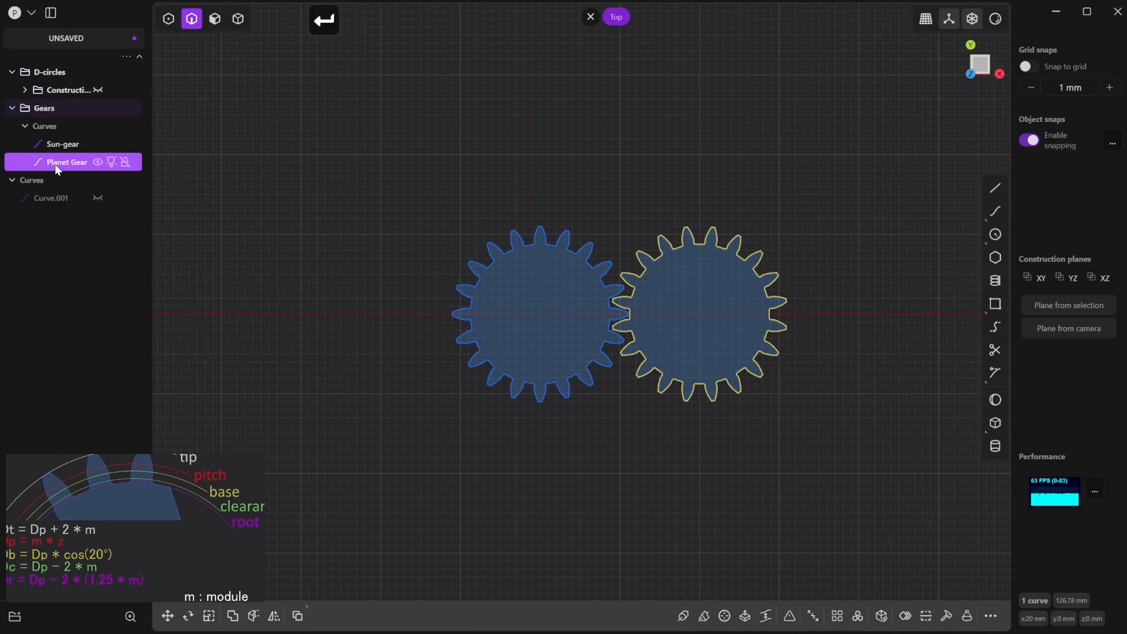
key("Escape")
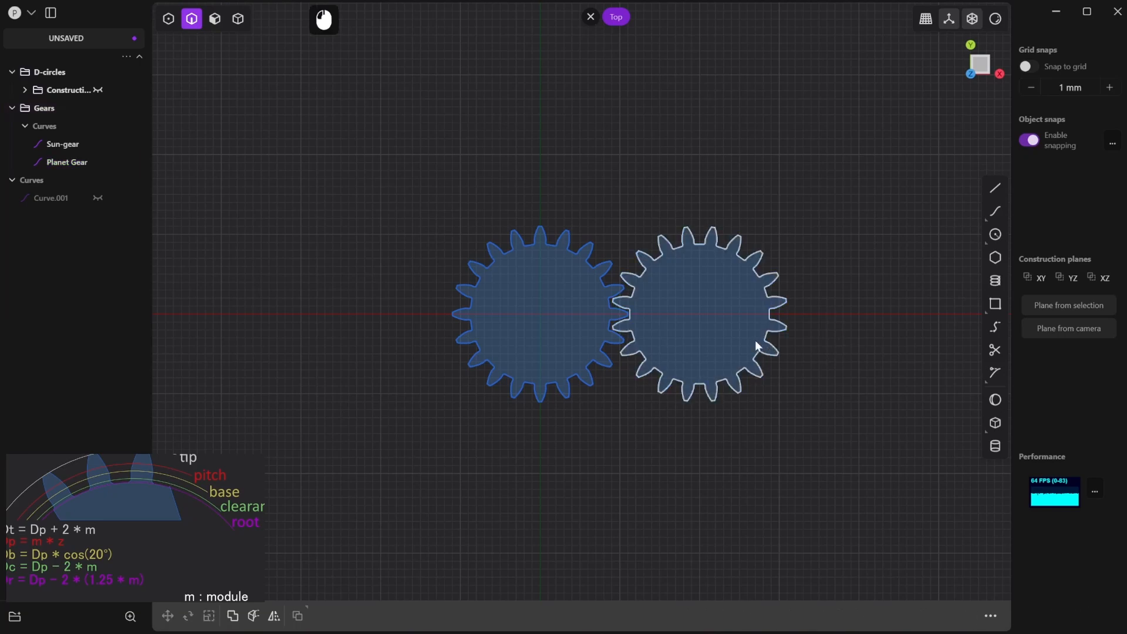
- Create a radial array of the planet gear about the sun gear's centre with a count of 4 over 360°
left_click(770, 346)
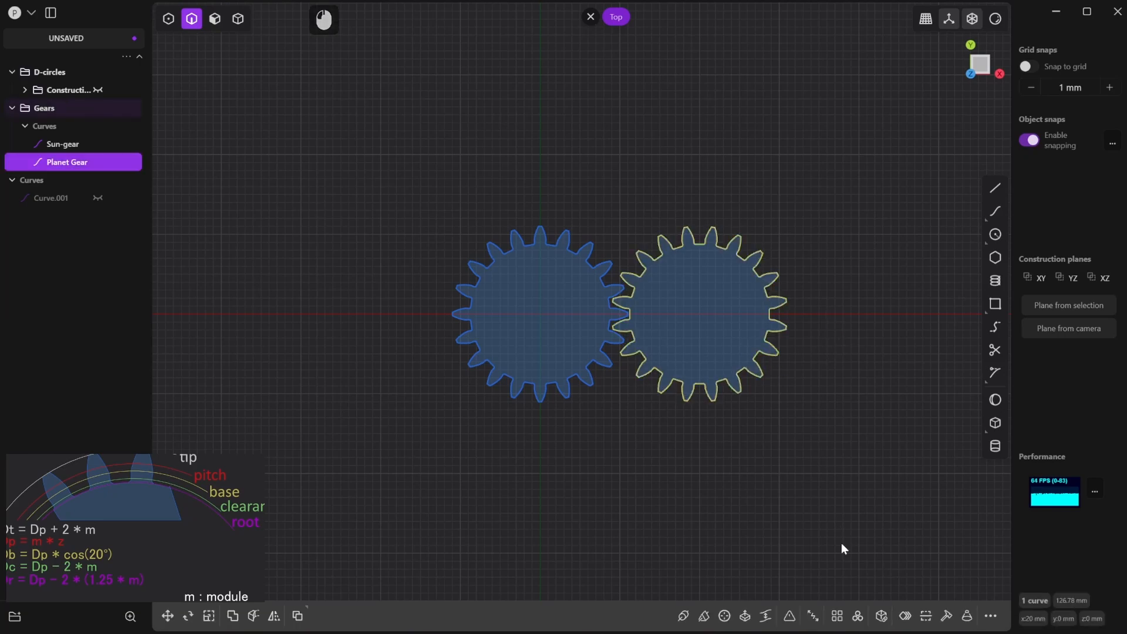
left_click(857, 619)
left_click(540, 315)
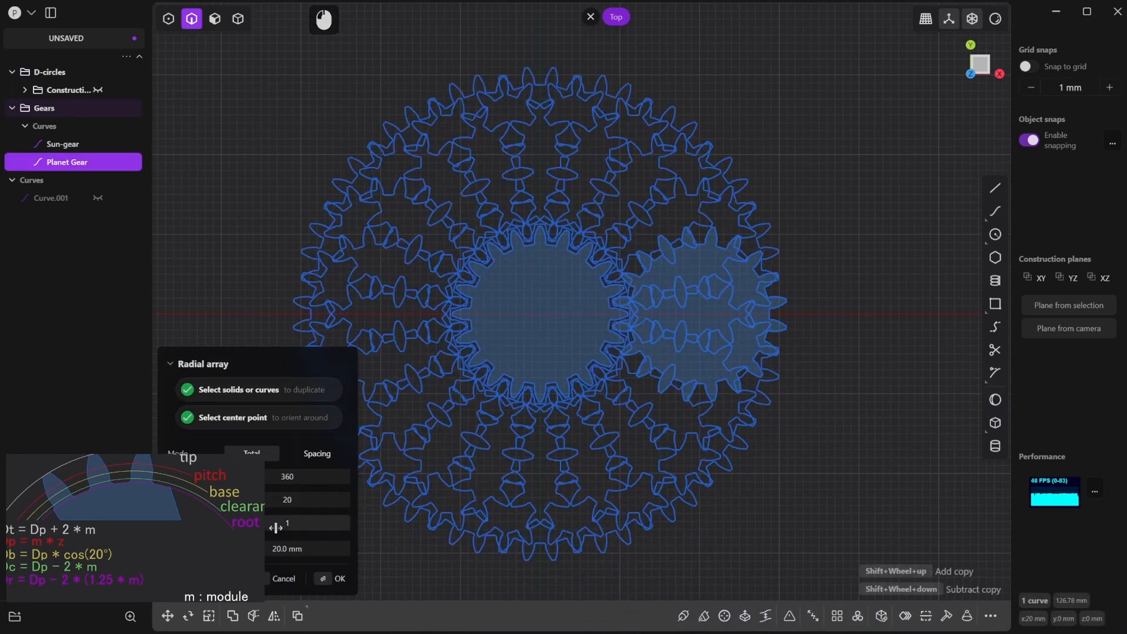
left_click(304, 500)
type("4")
key("Tab")
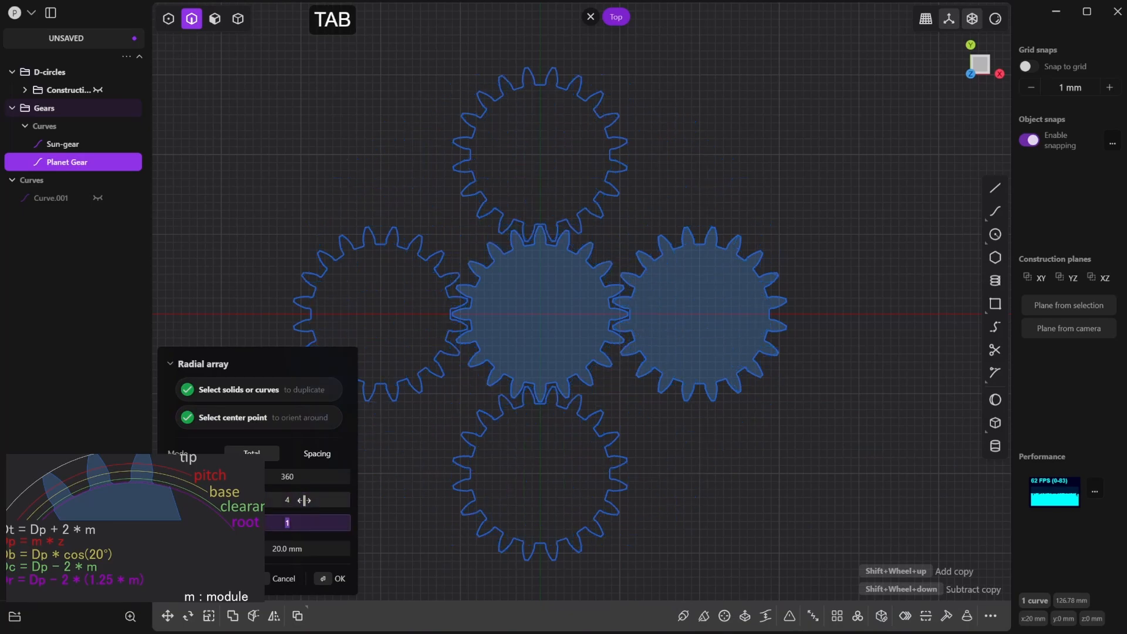
left_click(340, 580)
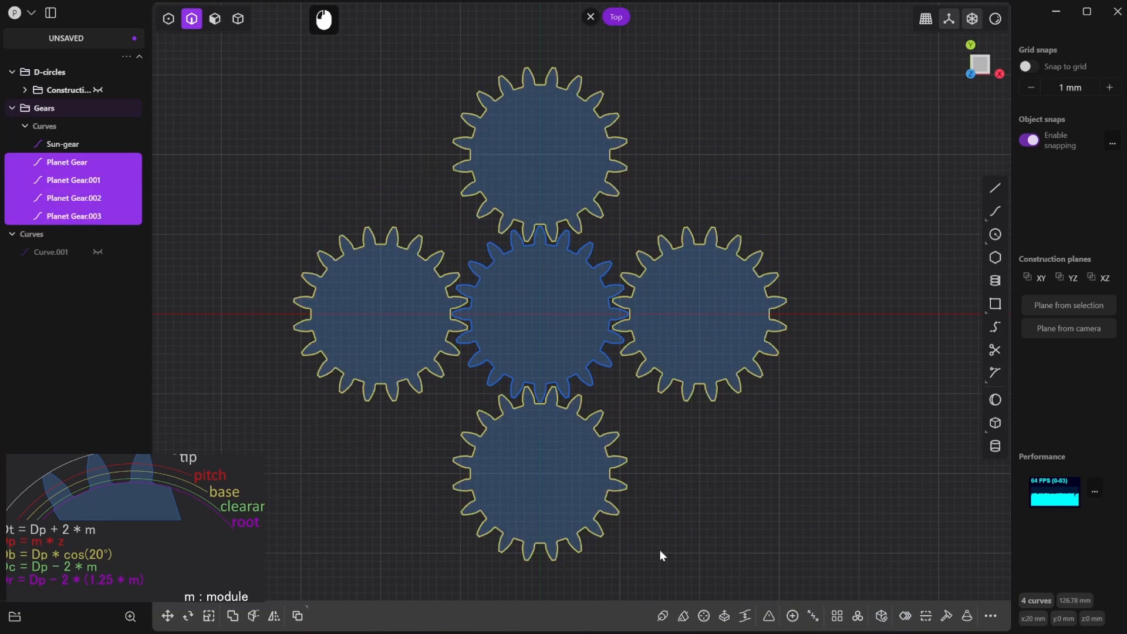
left_click(661, 556)
- Show the Construction circles group and hide the Dt.001, Dr.001, Dc.001 and Db.001 circles, keeping Dp.001
left_click(97, 197)
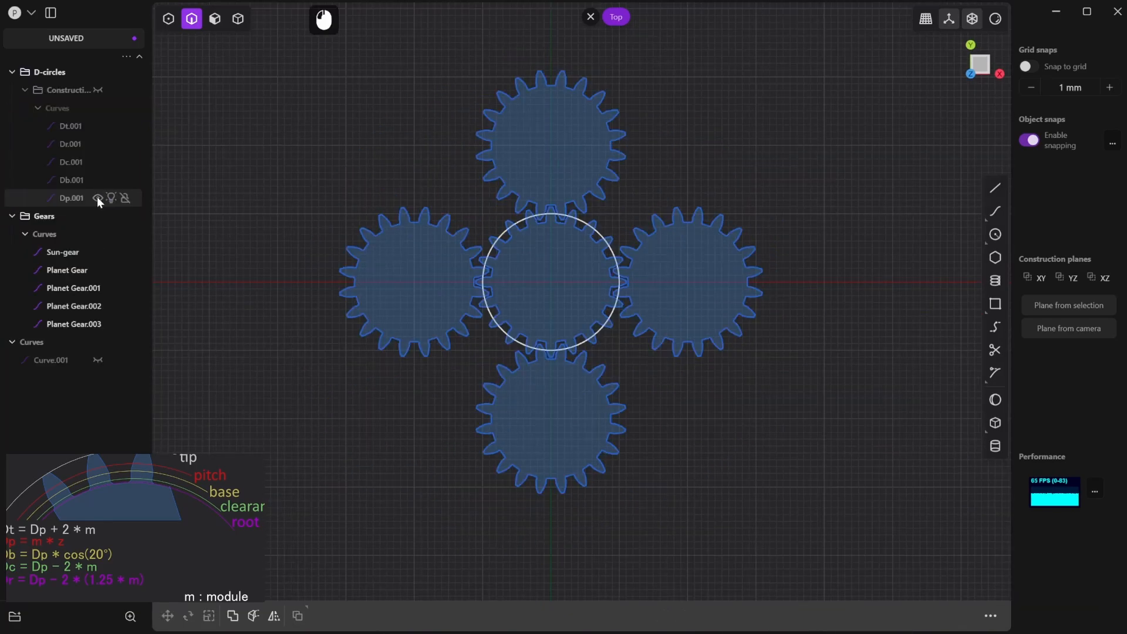
left_click(86, 126)
left_click(86, 182, "shift")
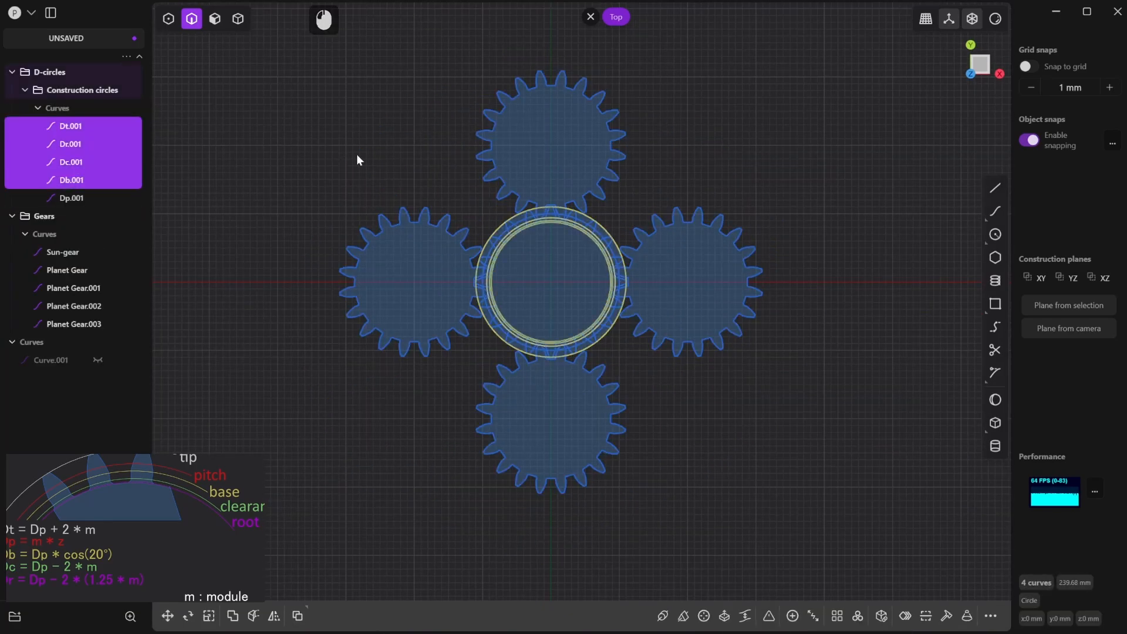
key("h")
scroll(586, 259, "up", 5)
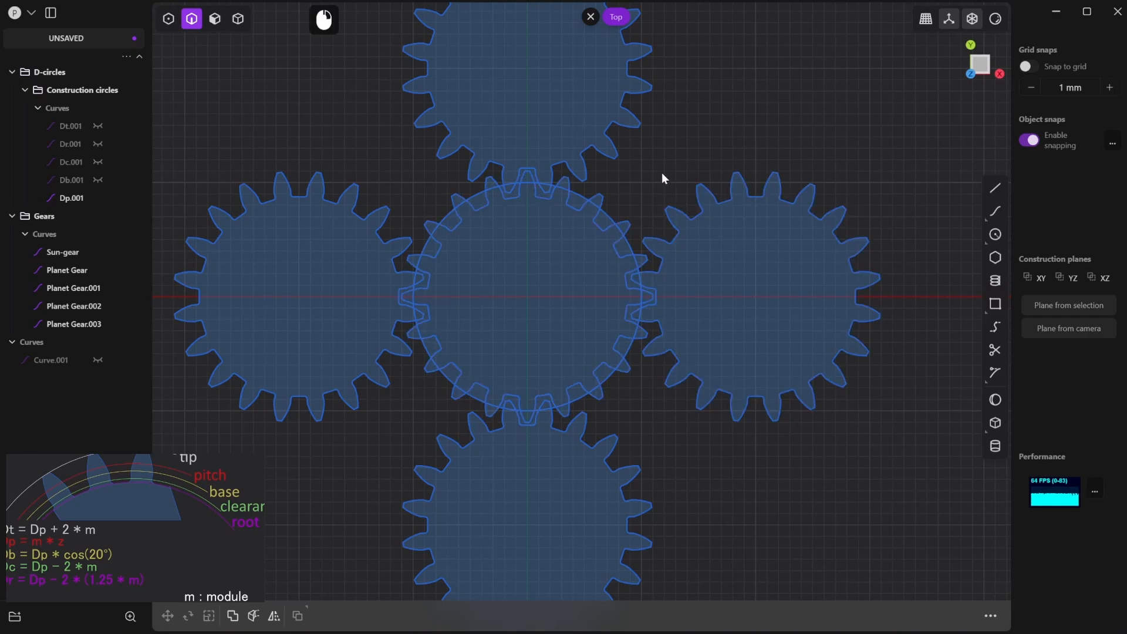
- Duplicate the sun gear's pitch circle Dp.001
middle_click_drag(662, 176, 704, 159, "shift")
left_click(672, 223)
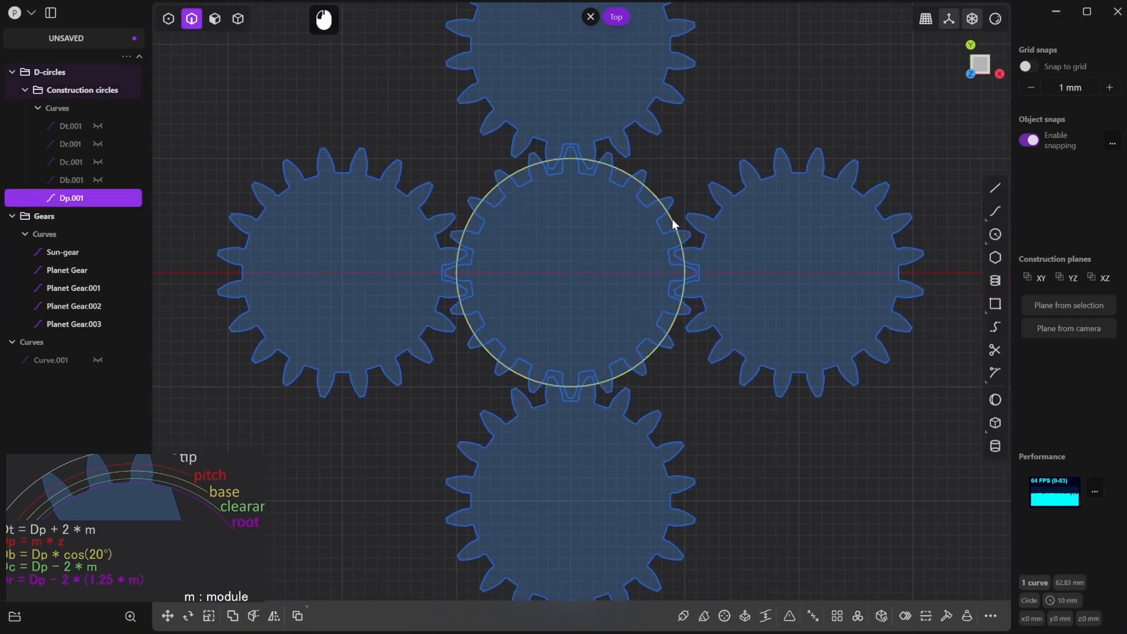
scroll(717, 411, "down", 2)
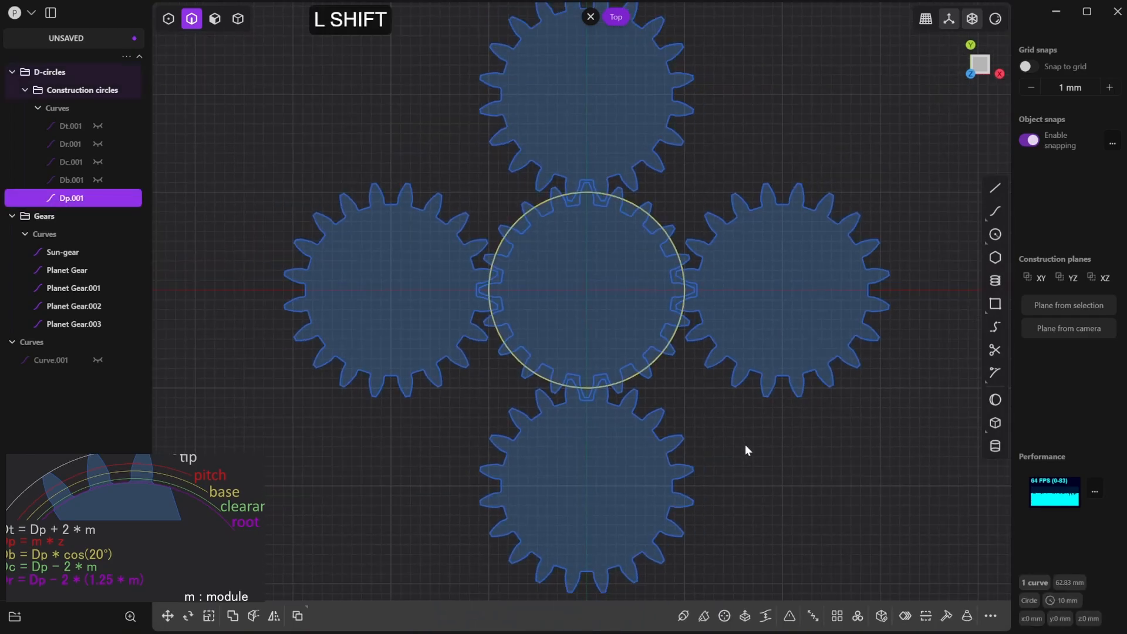
key("shift+d")
scroll(744, 446, "down", 2)
middle_click_drag(762, 454, 663, 427)
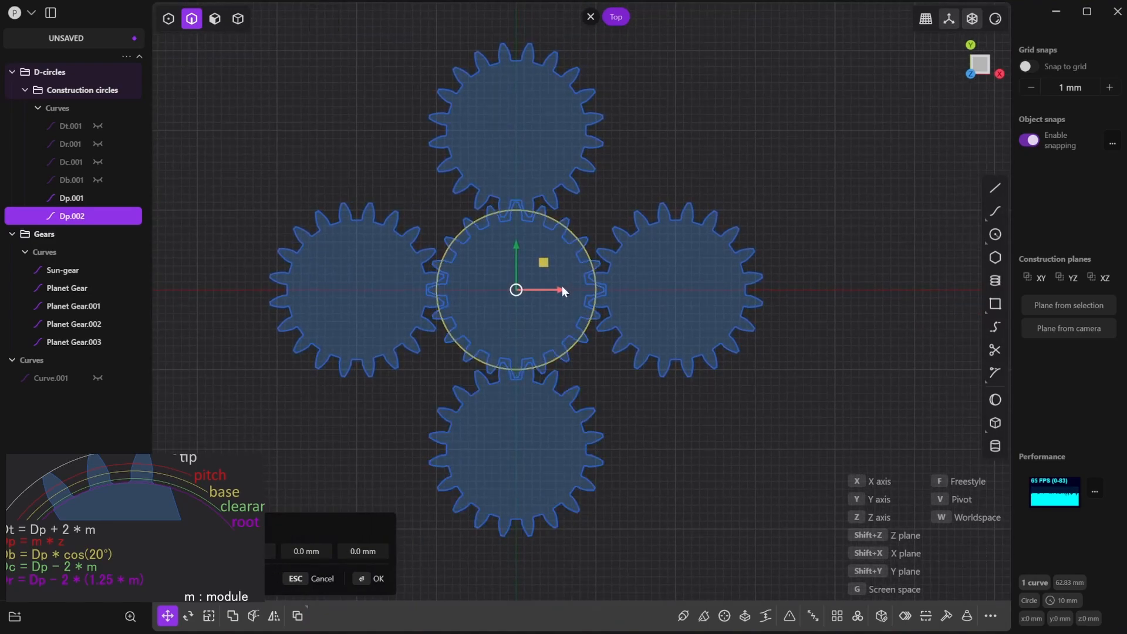
- Move the duplicated pitch circle centre to centre onto the planet gear on the positive X axis, at X 20 mm
left_click_drag(517, 292, 668, 295)
scroll(669, 292, "up", 4)
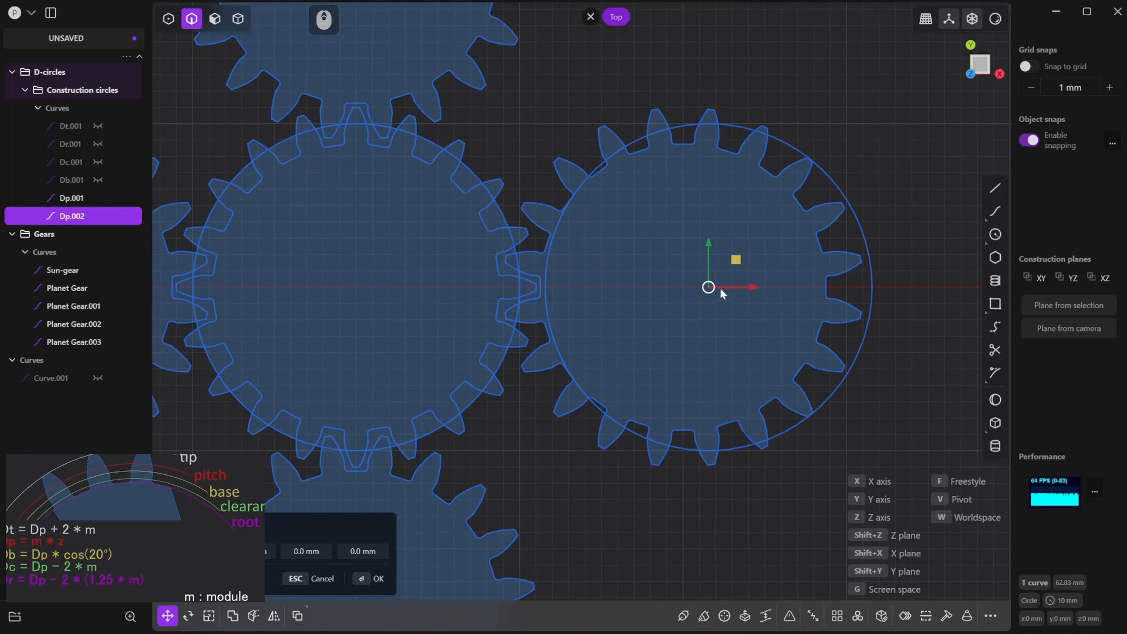
key("f")
left_click(709, 287)
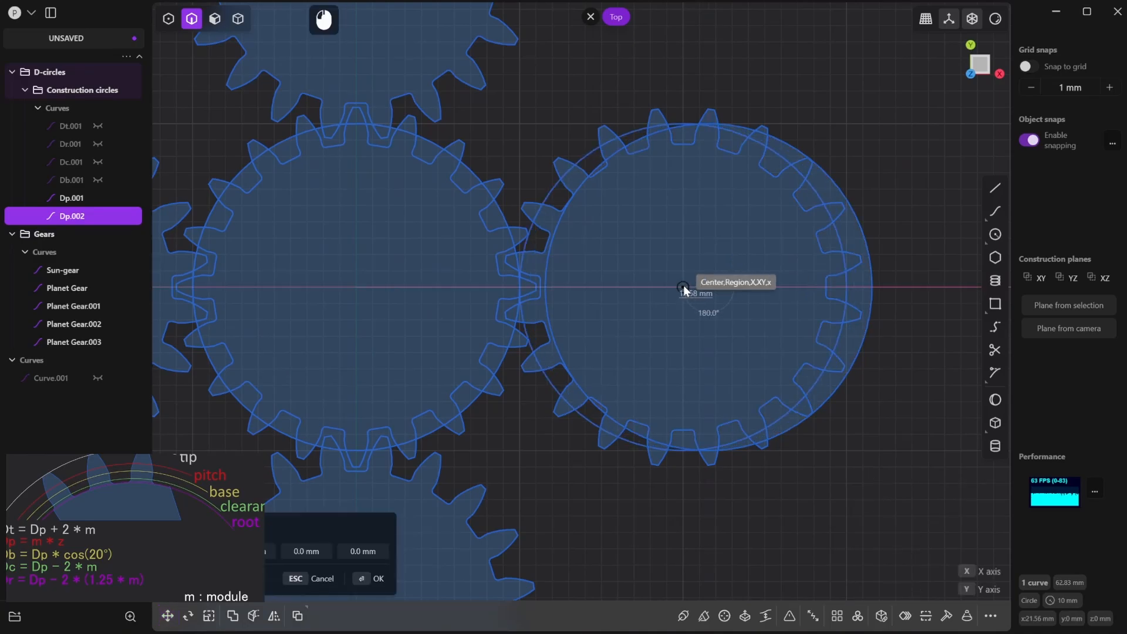
left_click(684, 287)
key("g")
scroll(702, 321, "down", 3)
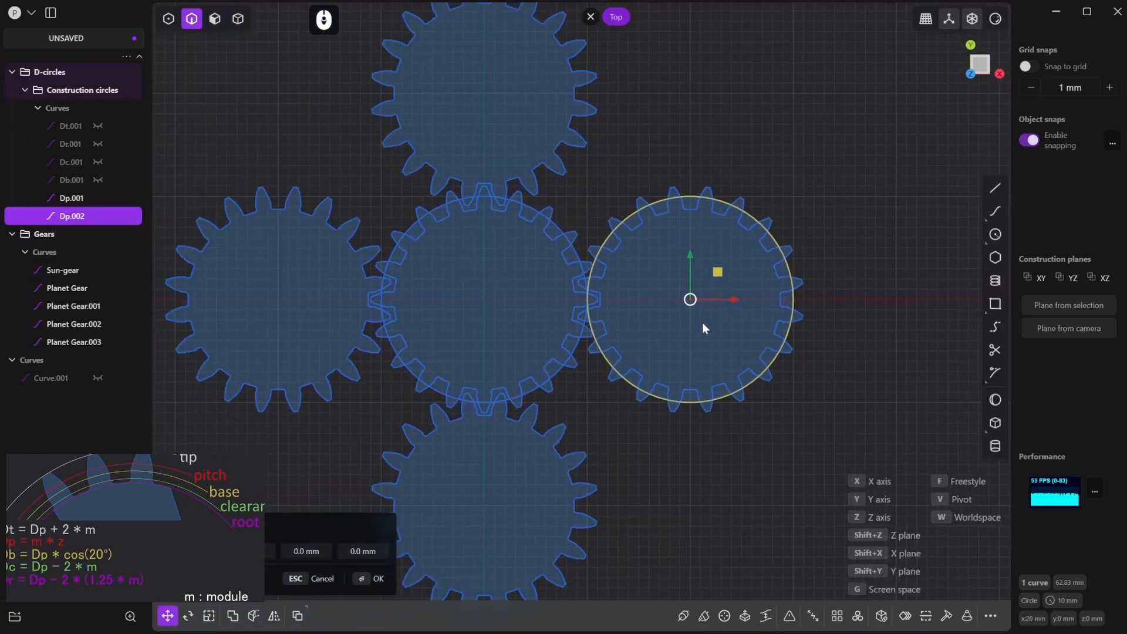
scroll(625, 467, "up", 3)
left_click(379, 580)
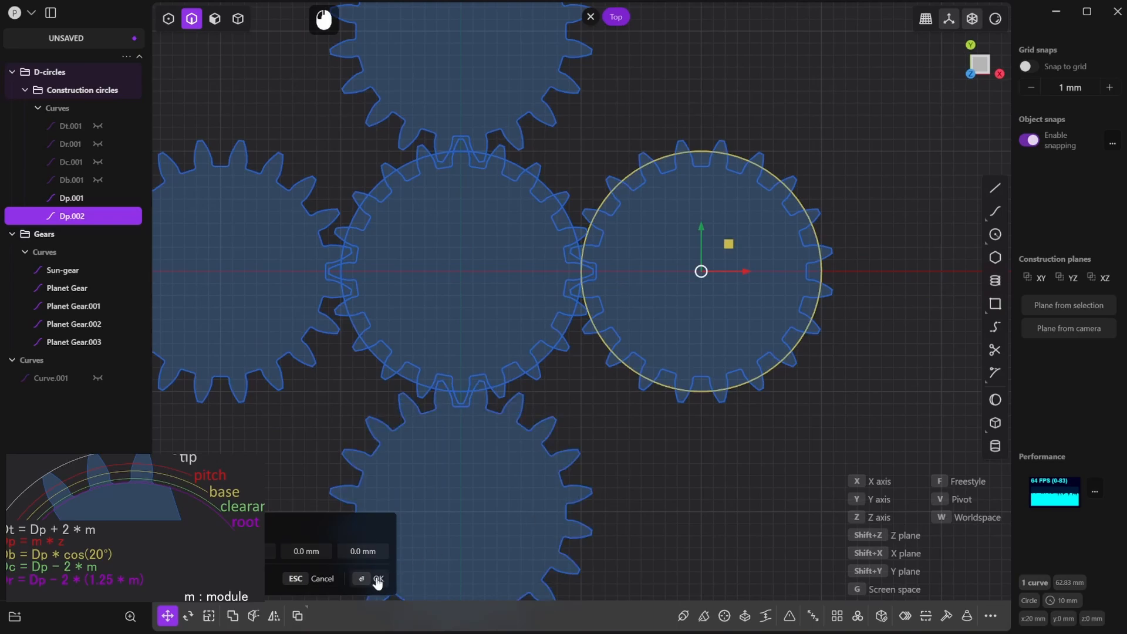
left_click(731, 526)
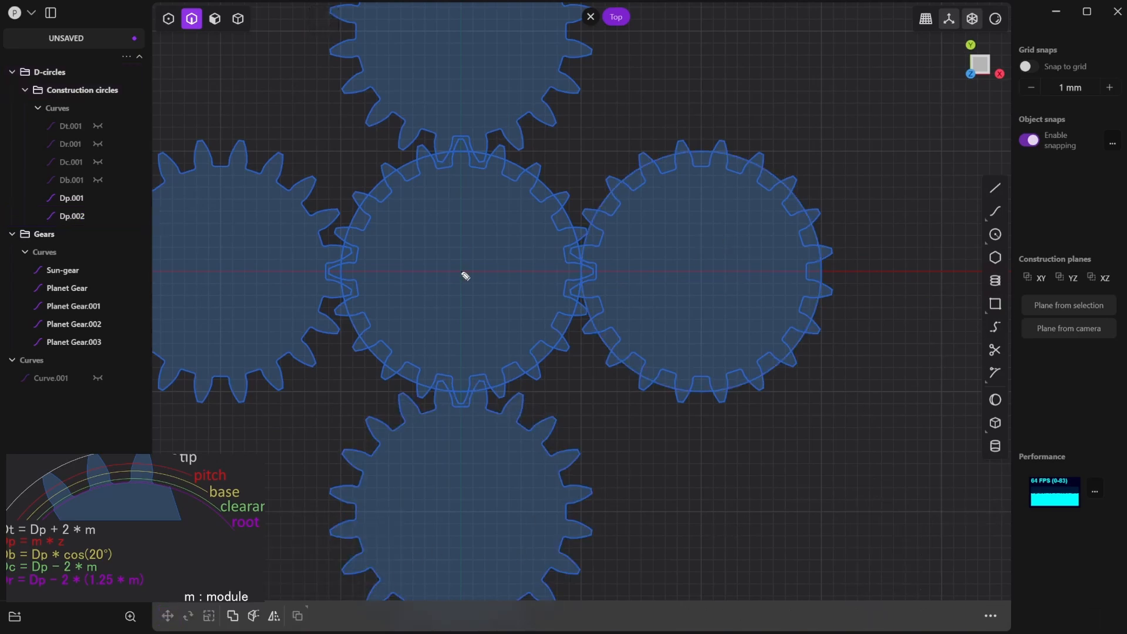
left_click_drag(463, 273, 469, 294)
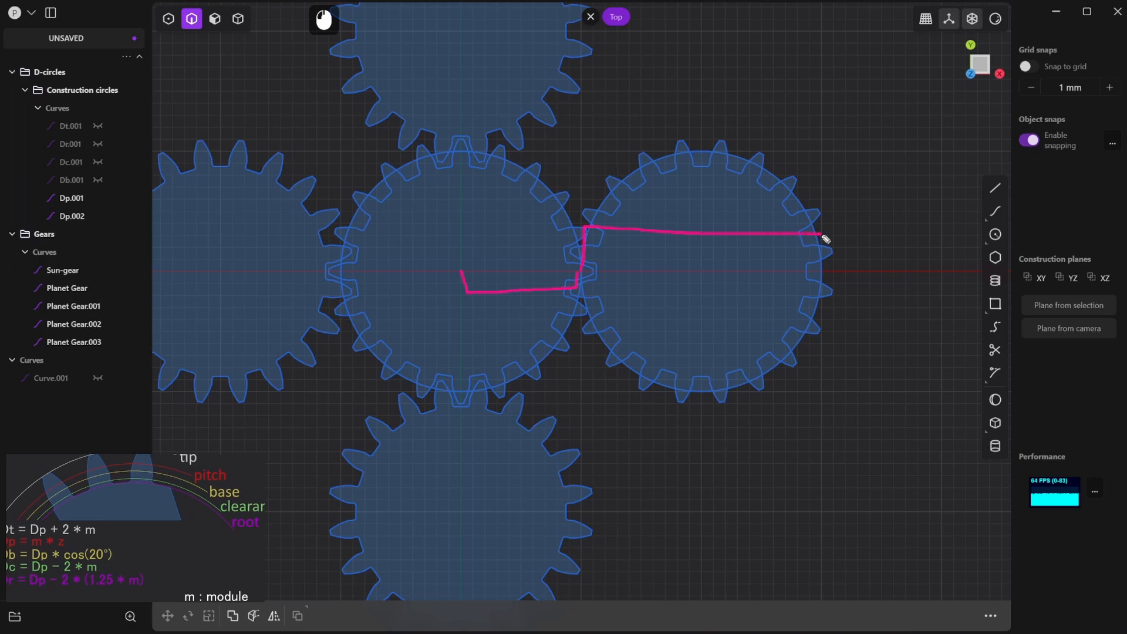
left_click_drag(822, 274, 822, 267)
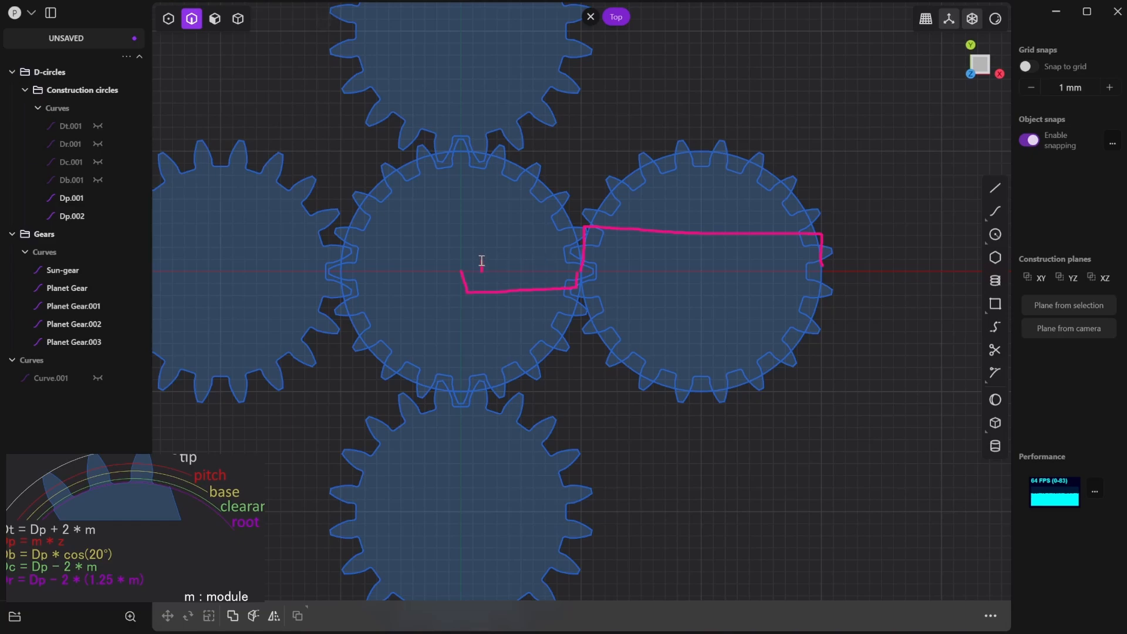
left_click_drag(495, 256, 496, 269)
key("shift+d")
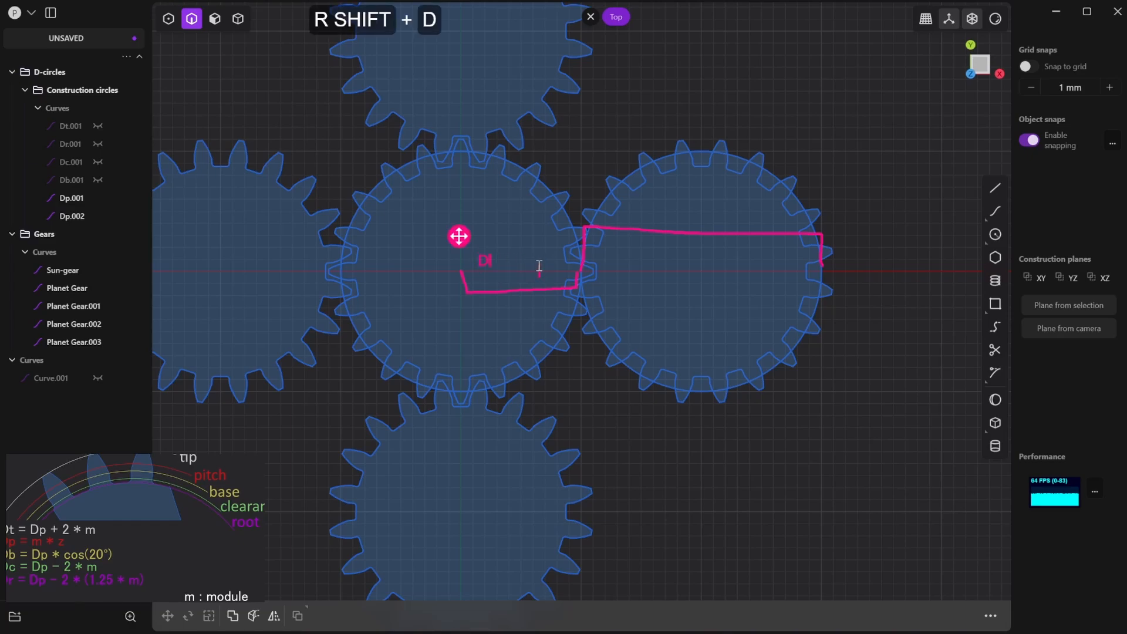
key("p")
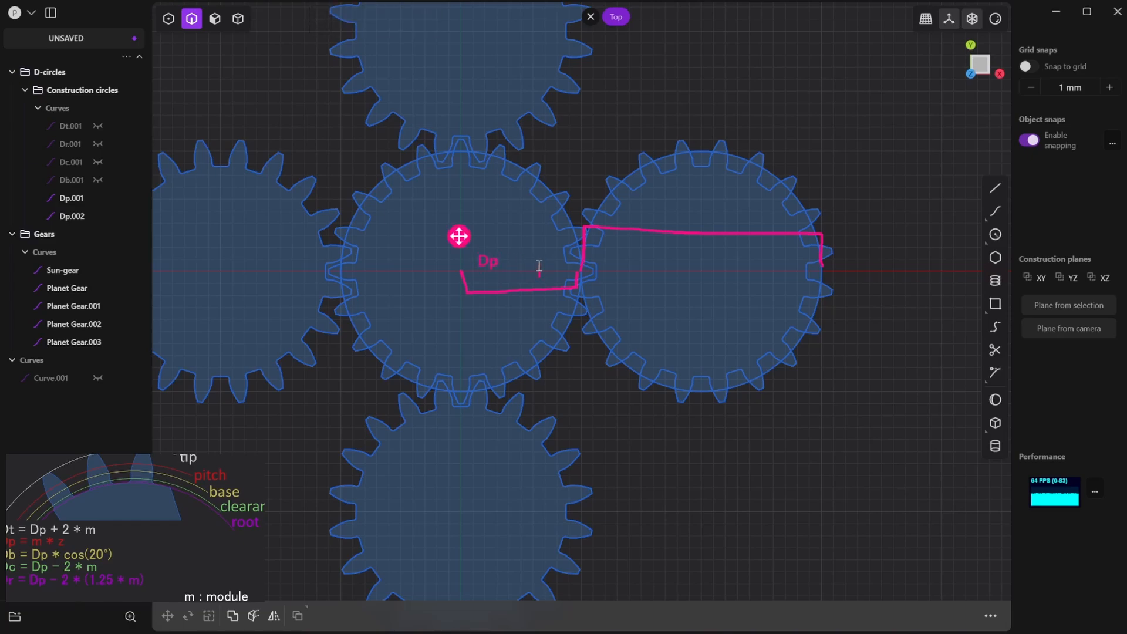
type("radi")
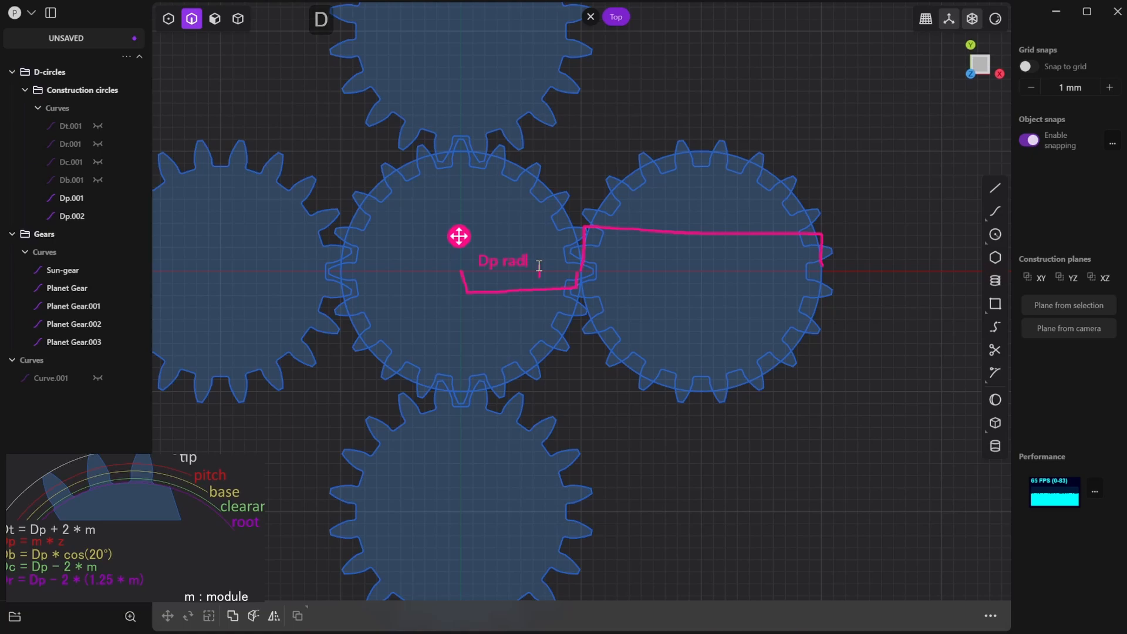
type("us")
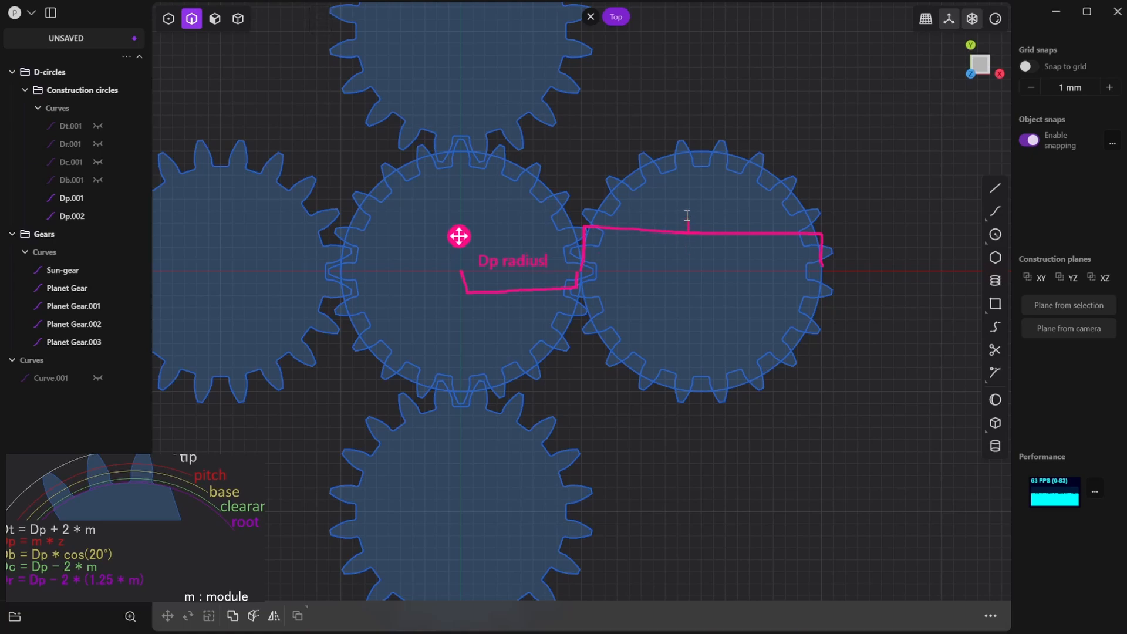
left_click(675, 216)
type("Dp")
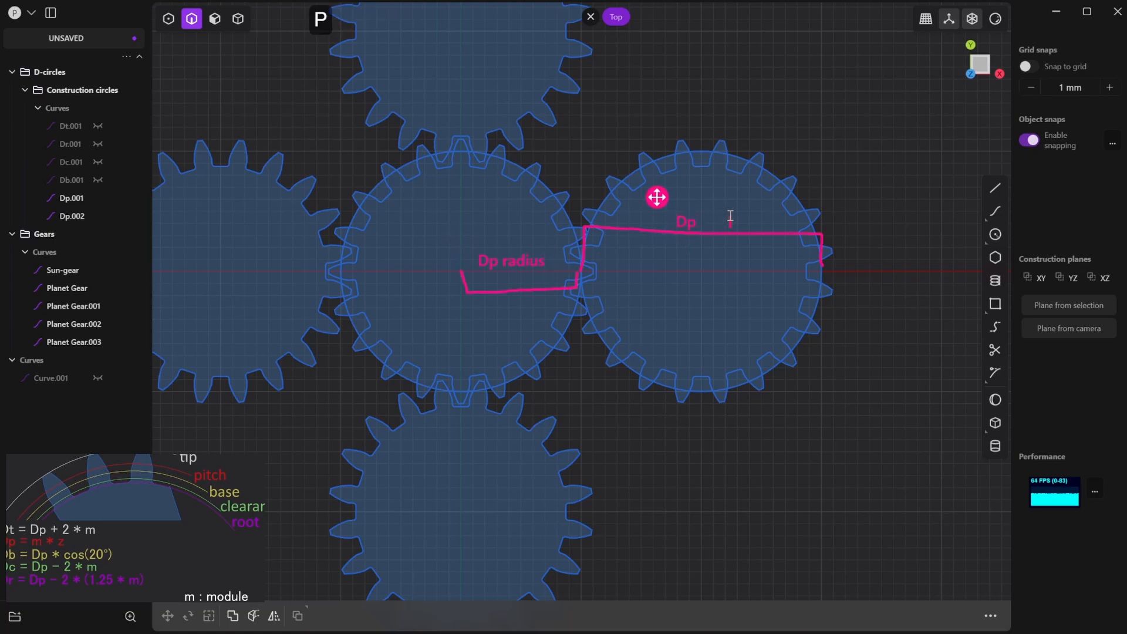
type(" diam")
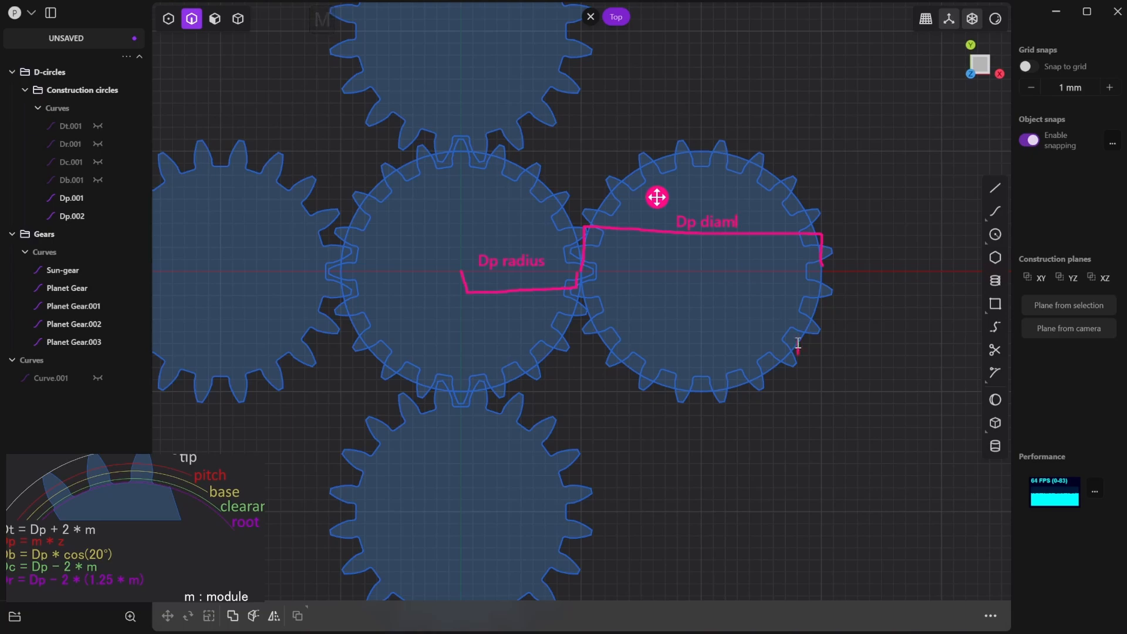
left_click(654, 439)
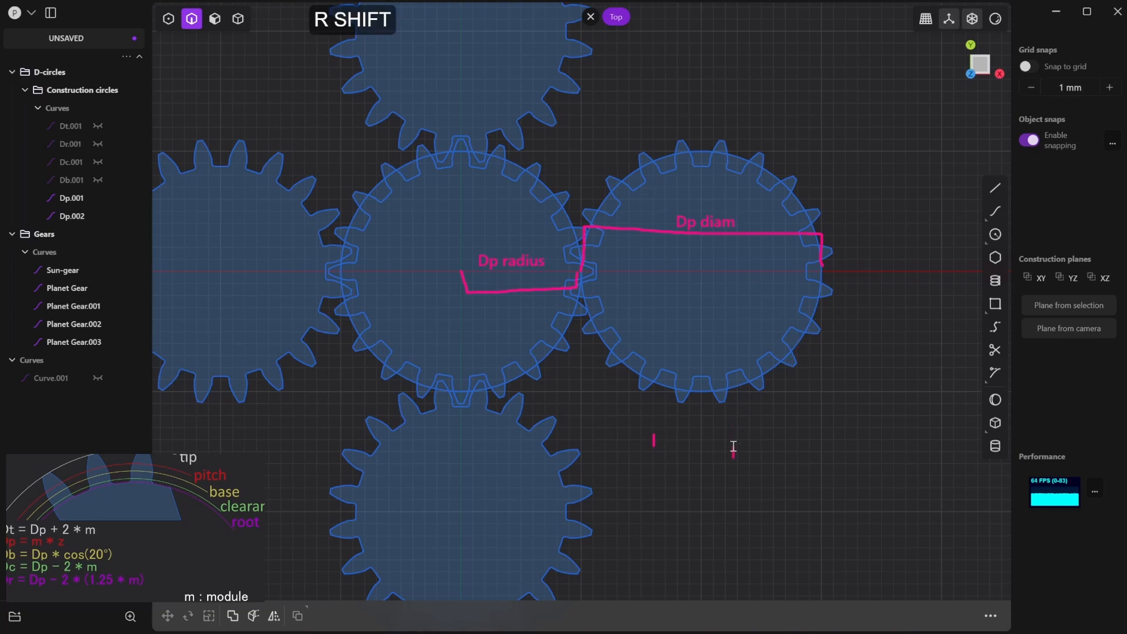
type("Dpr +")
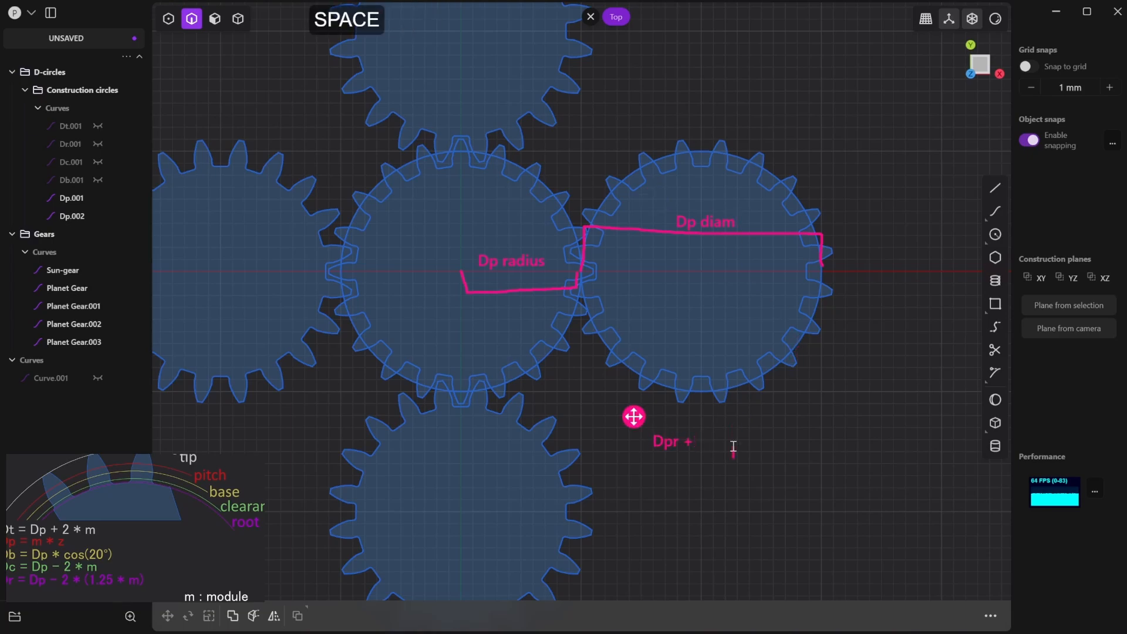
type(" Dpd = Ri")
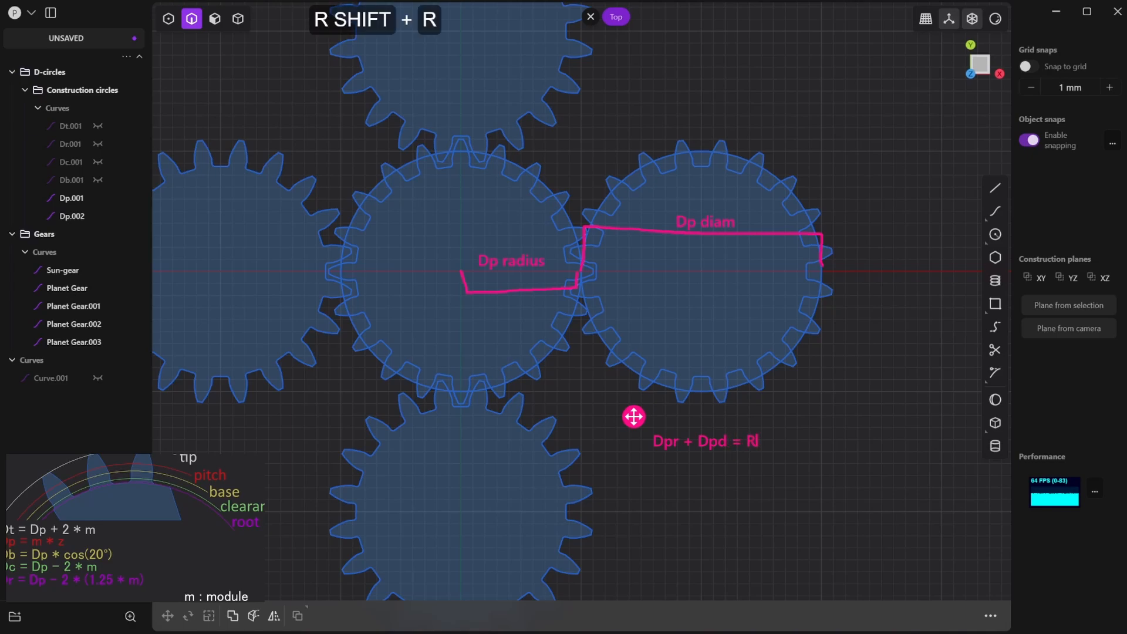
type("ng Gea")
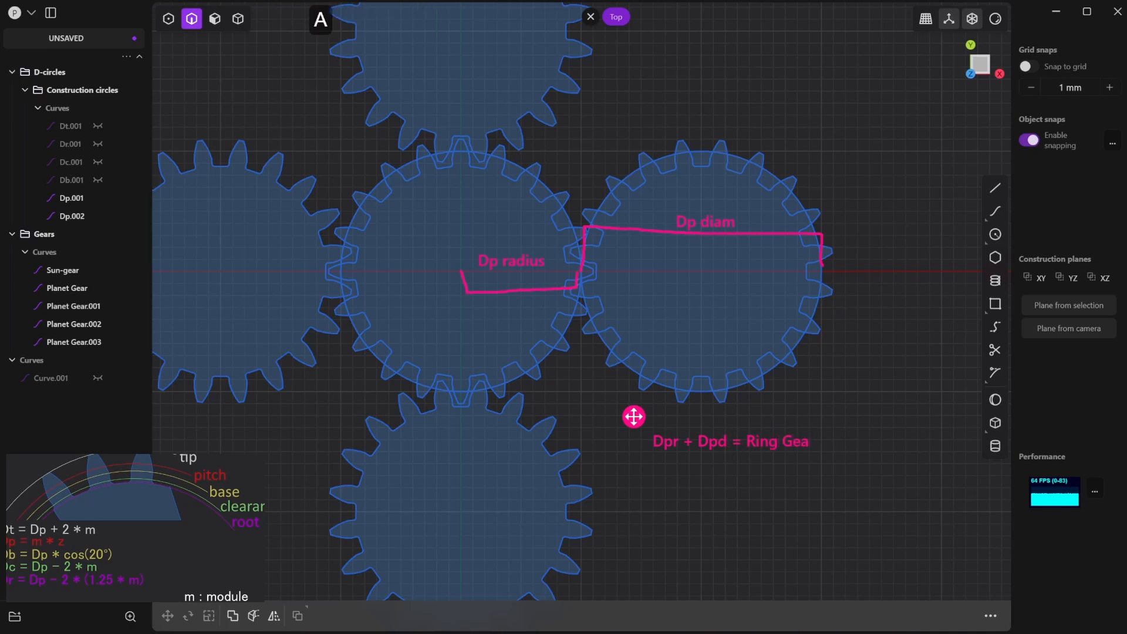
type("r D")
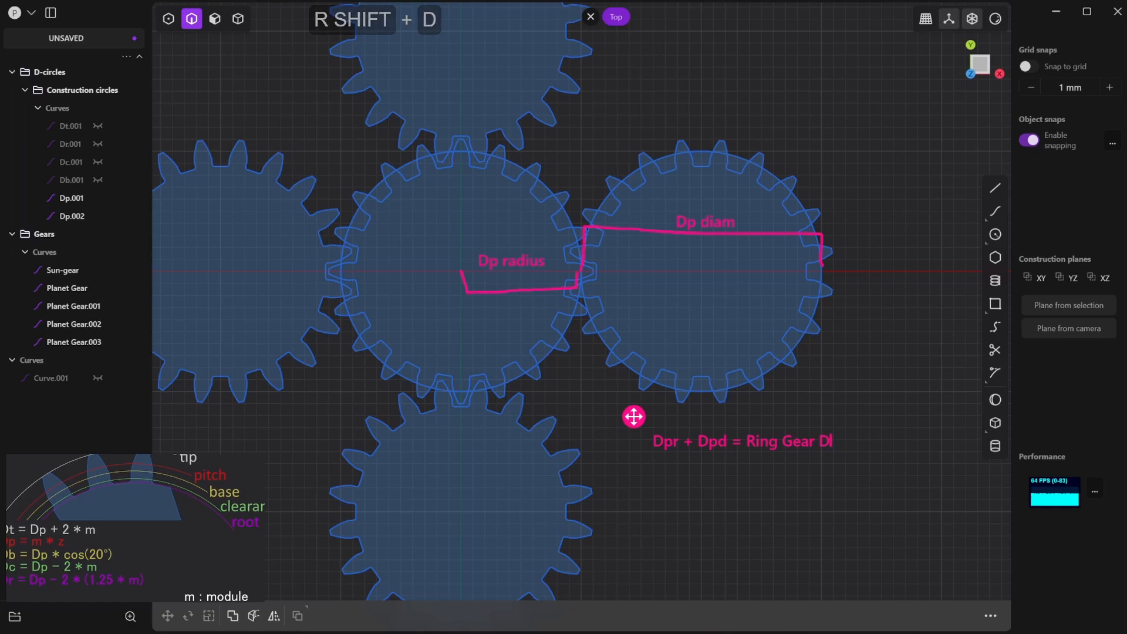
type("p")
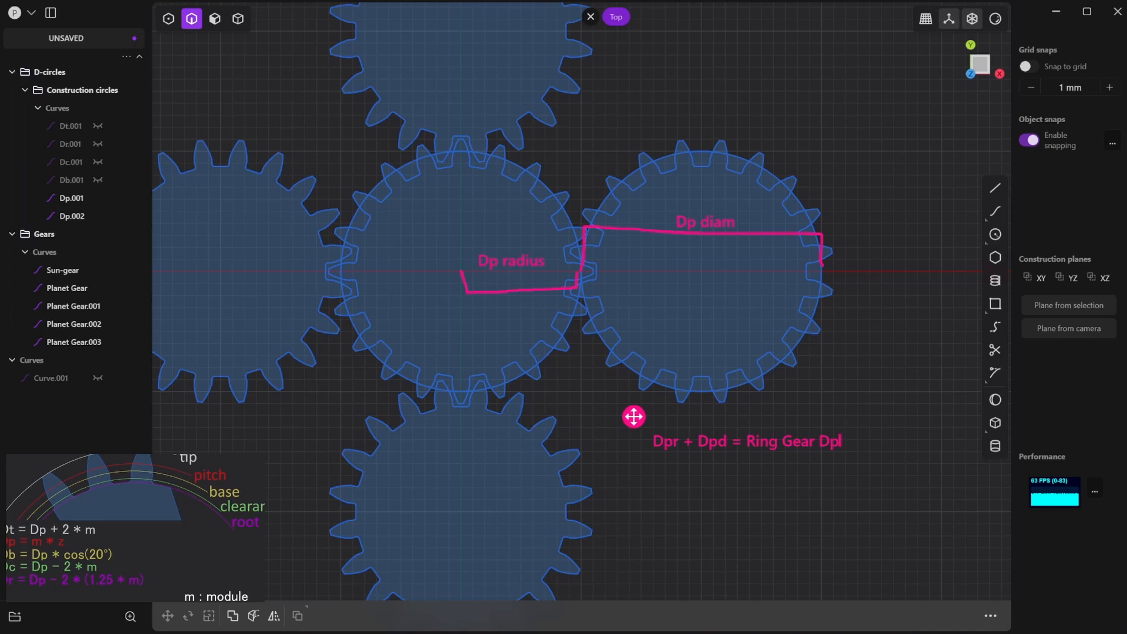
left_click(634, 416)
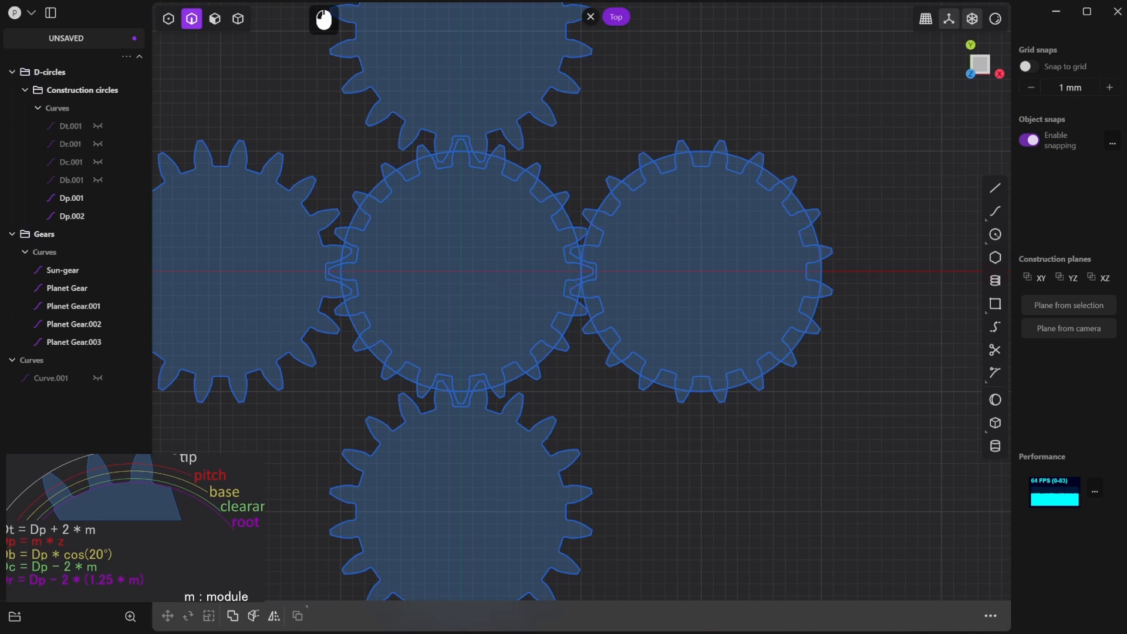
- Hide the whole Gears group, leaving only the two pitch circles shown
scroll(792, 379, "down", 2)
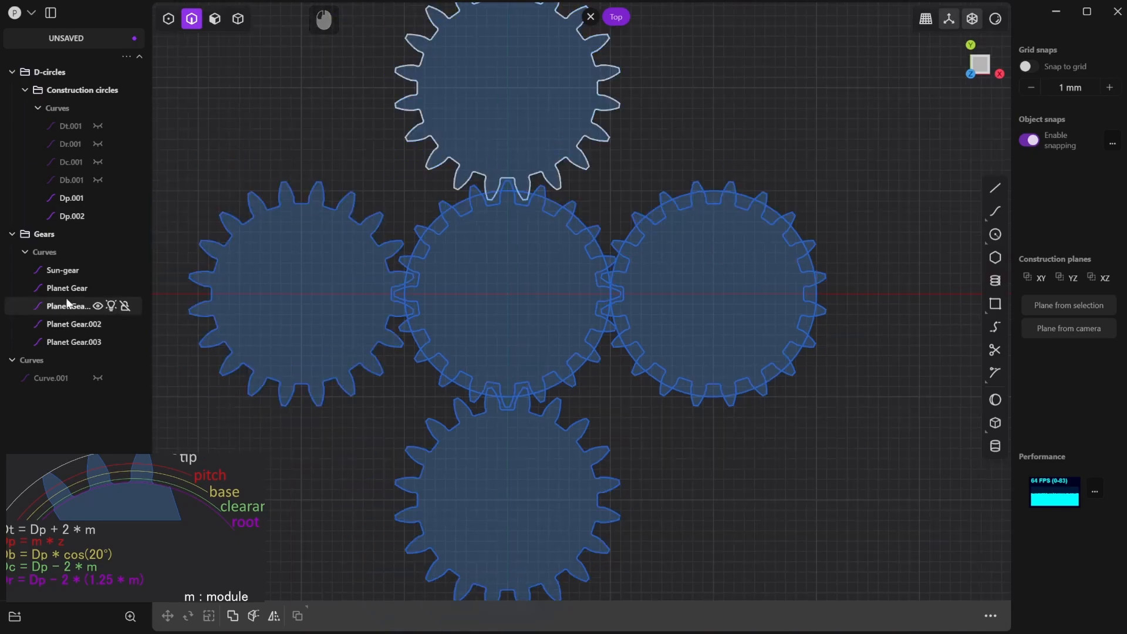
left_click(98, 234)
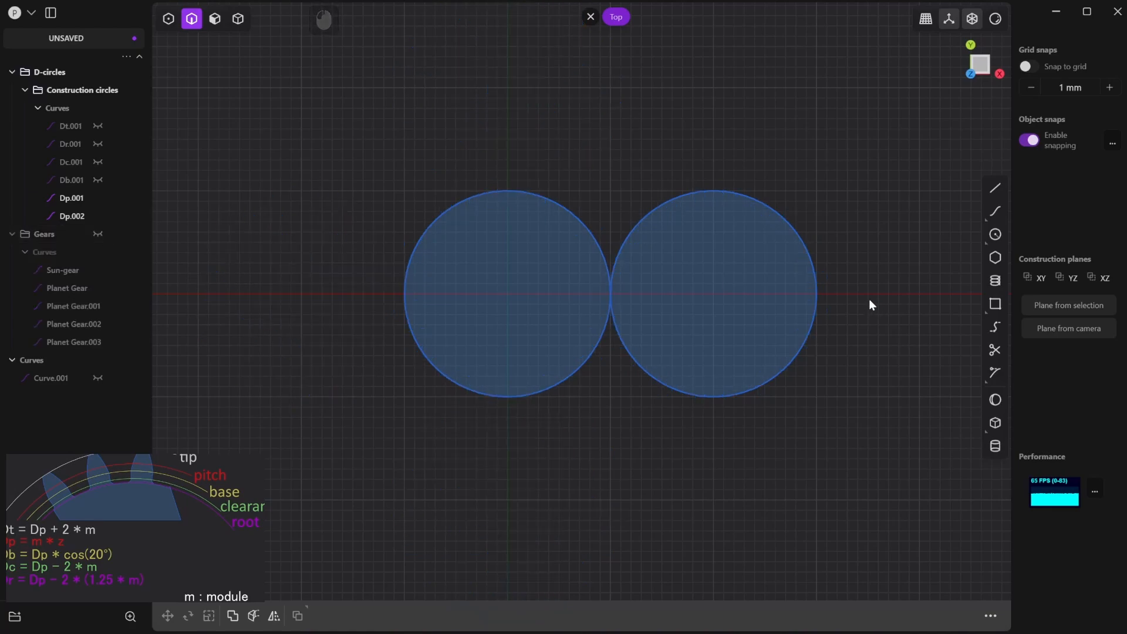
- Measure from the sun pitch circle's centre to the far edge of the planet pitch circle with a temporary line
left_click(995, 188)
left_click(507, 293)
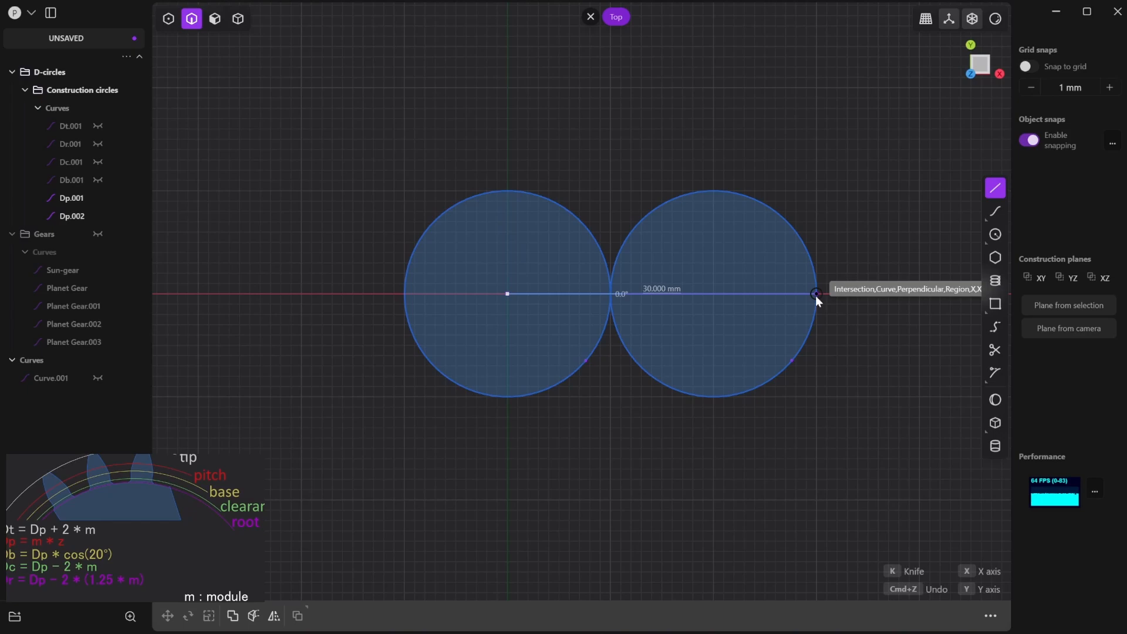
key("Escape")
- Draw a 30 mm radius circle centred on the sun pitch circle and reaching the planet pitch circle's far edge
left_click(995, 234)
left_click(508, 294)
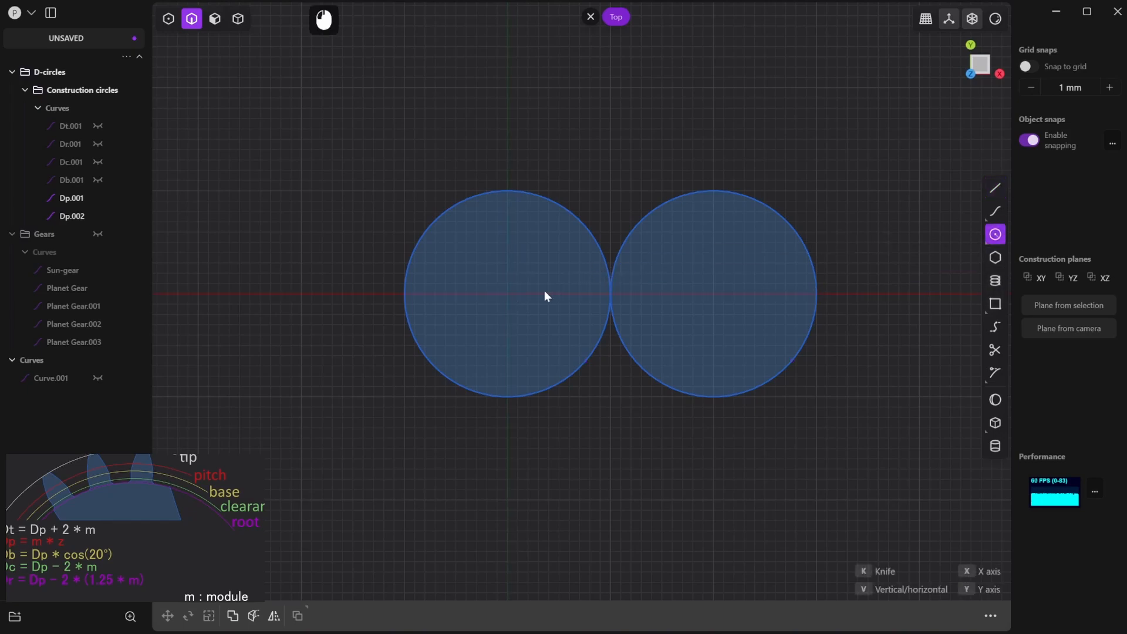
left_click(814, 293)
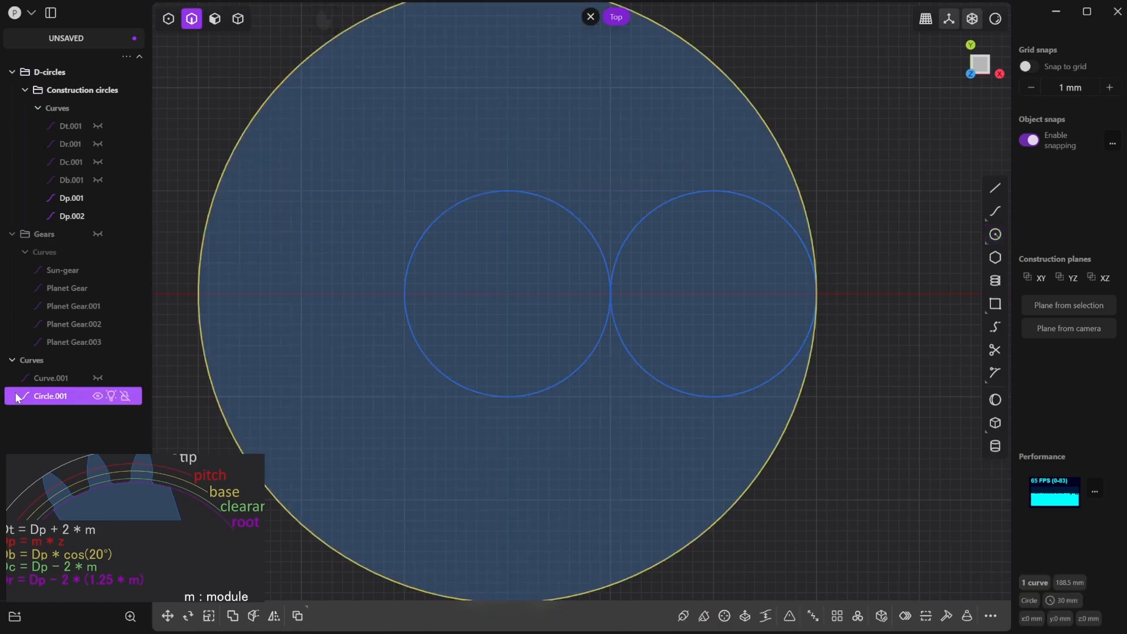
- Rename the new 30 mm radius circle as Ring Gear Dp and move it into the Gears group
double_click(66, 399)
type("Ring G")
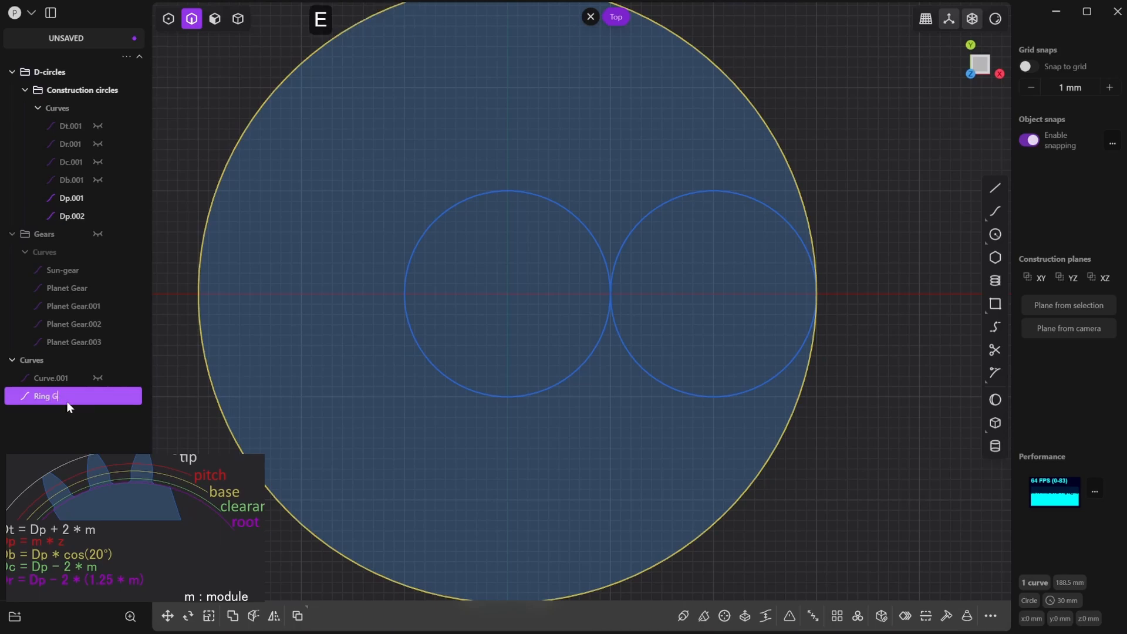
type("ear Dp")
key("Return")
left_click_drag(59, 396, 66, 234)
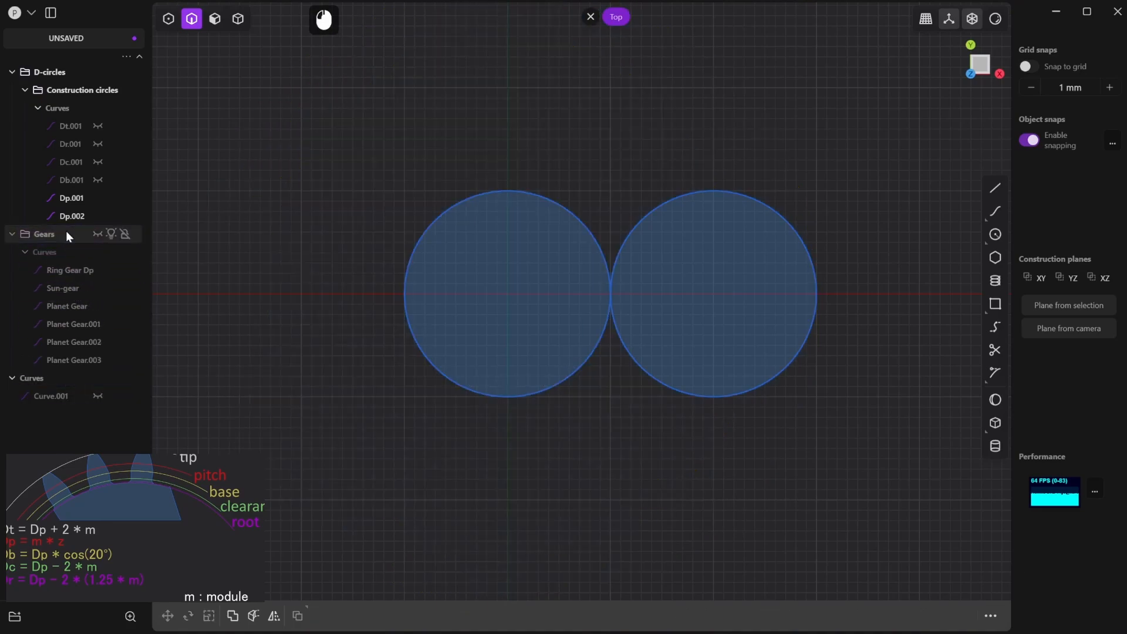
left_click(85, 270)
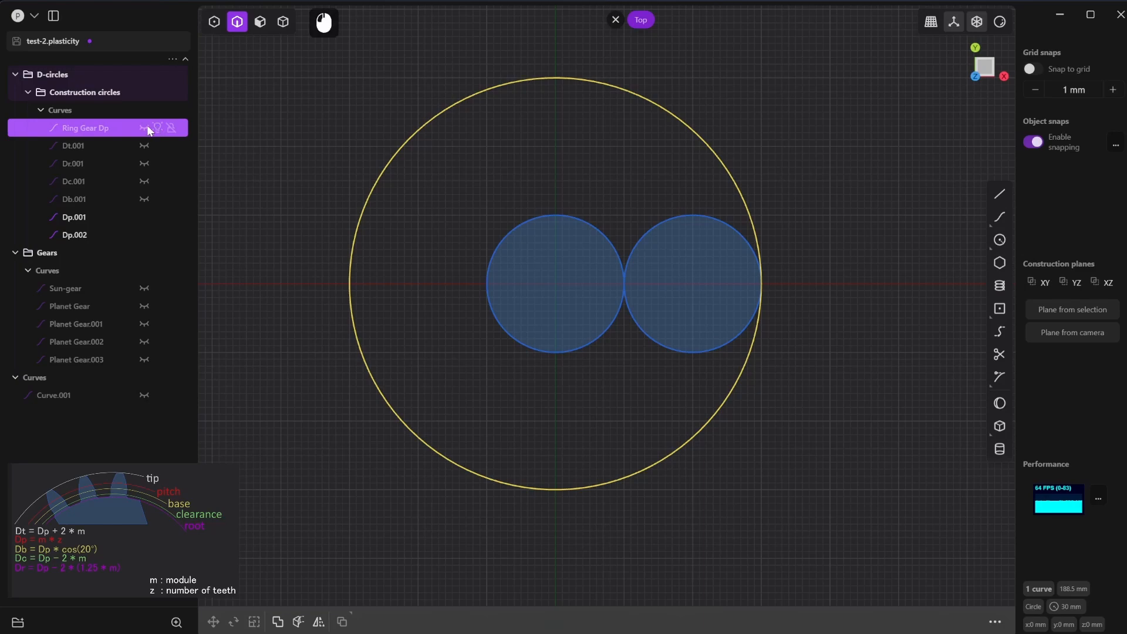
- Show the Ring Gear Dp circle and rename it as Ring - Dp
left_click(95, 135)
double_click(97, 134)
key("Right")
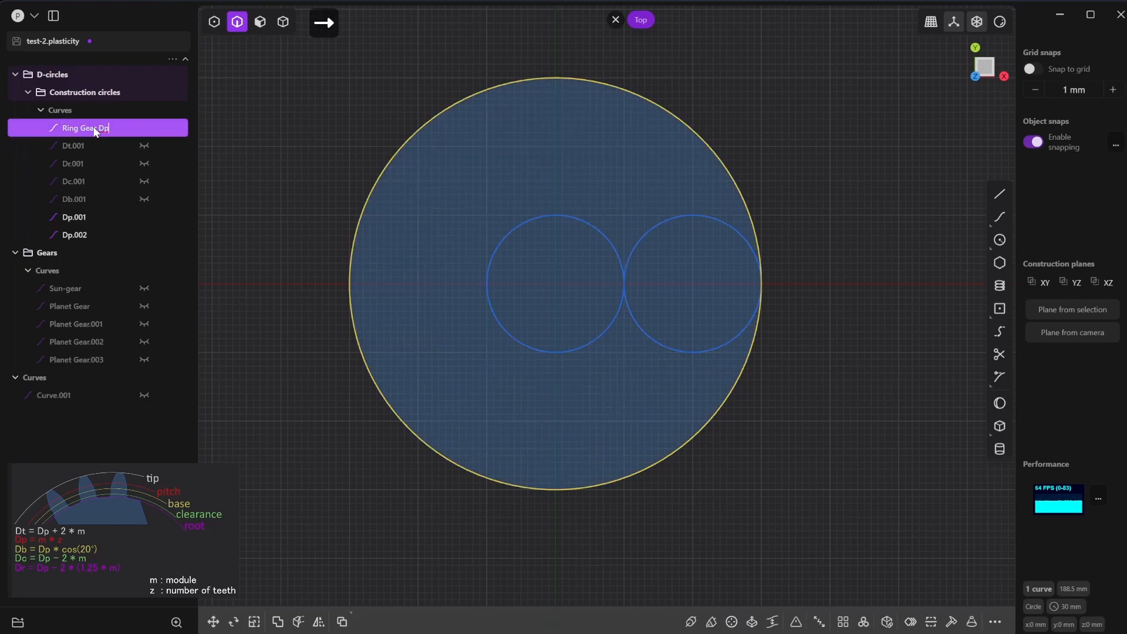
type("-")
left_click(229, 161)
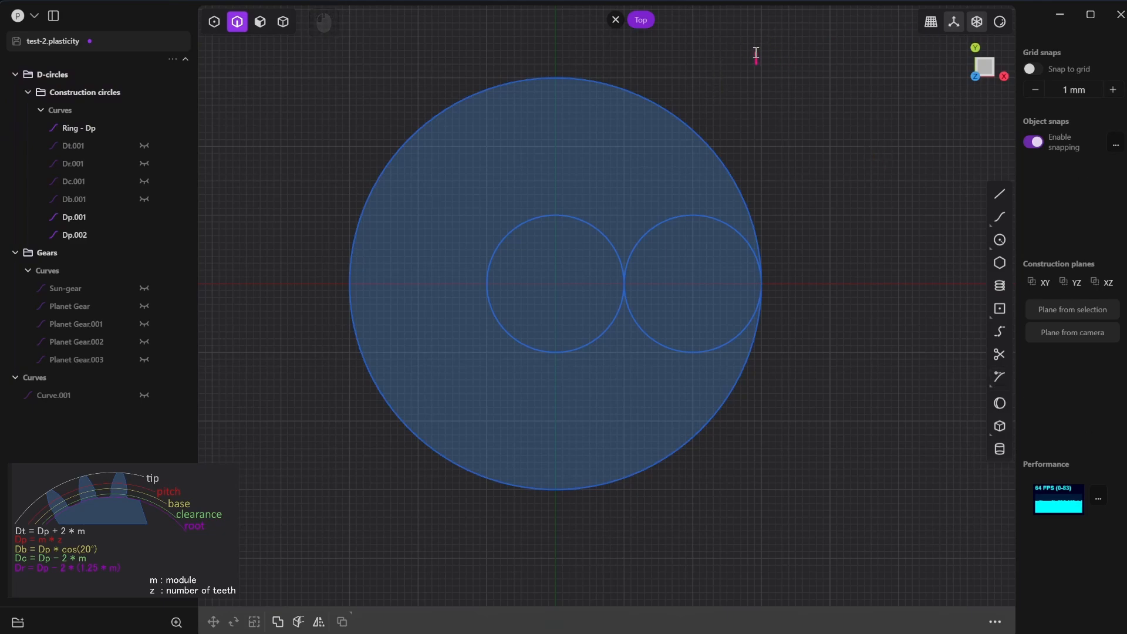
- Write an on-screen note calculating the ring gear's tooth count: m = 1, Dp = m * z, z = Dp / m = 60 / 1 = 60
type("m = 1 ")
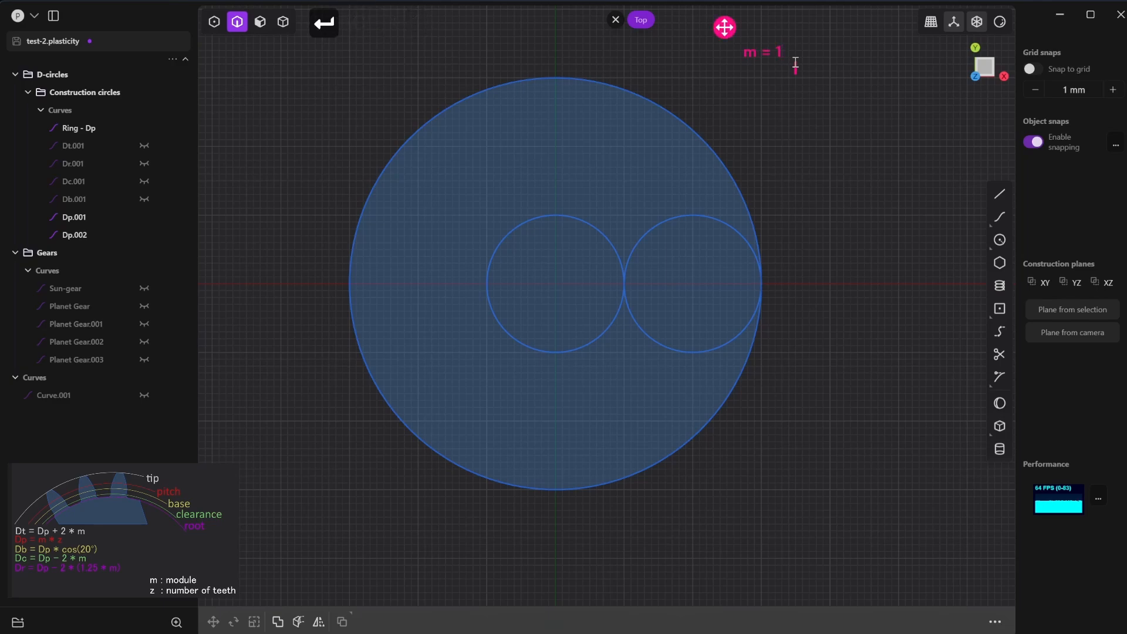
type("D")
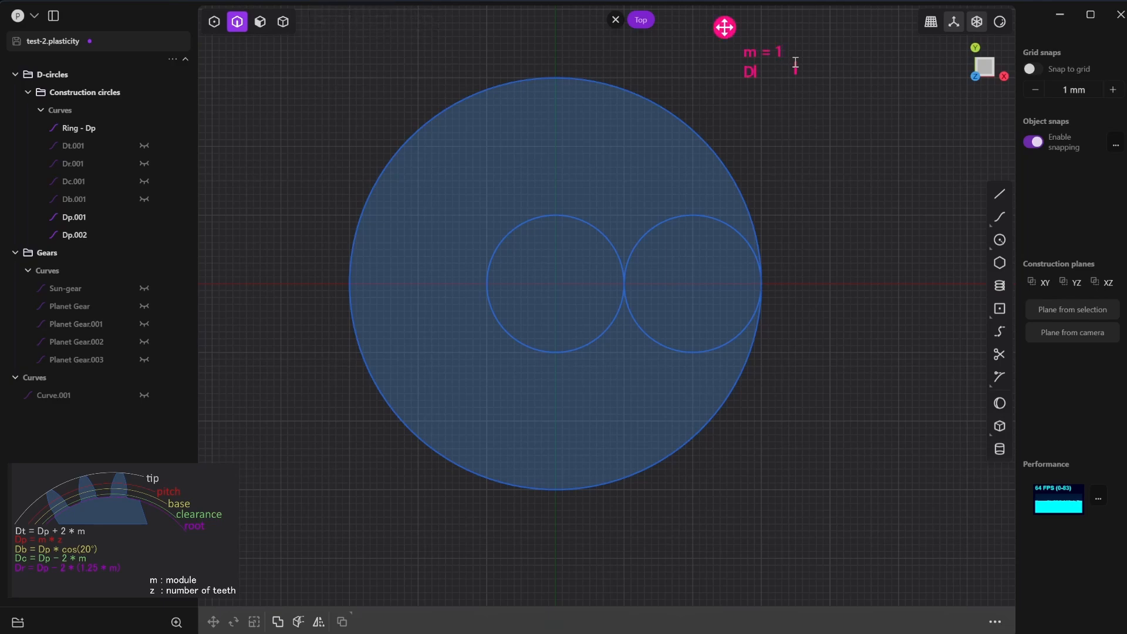
type("p = ")
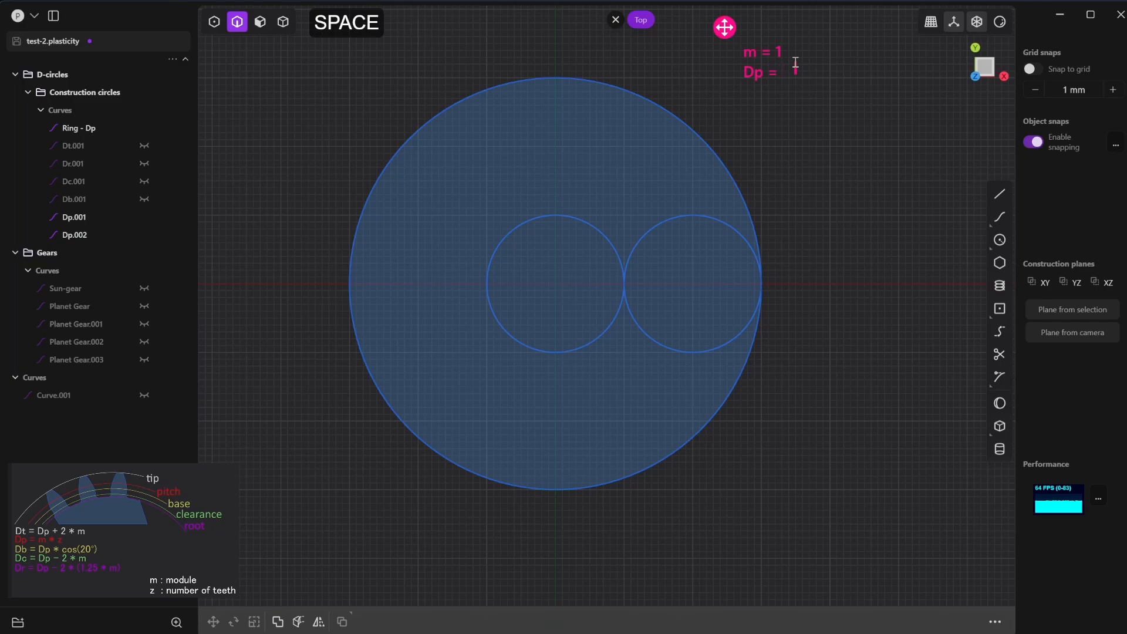
type("m * z ")
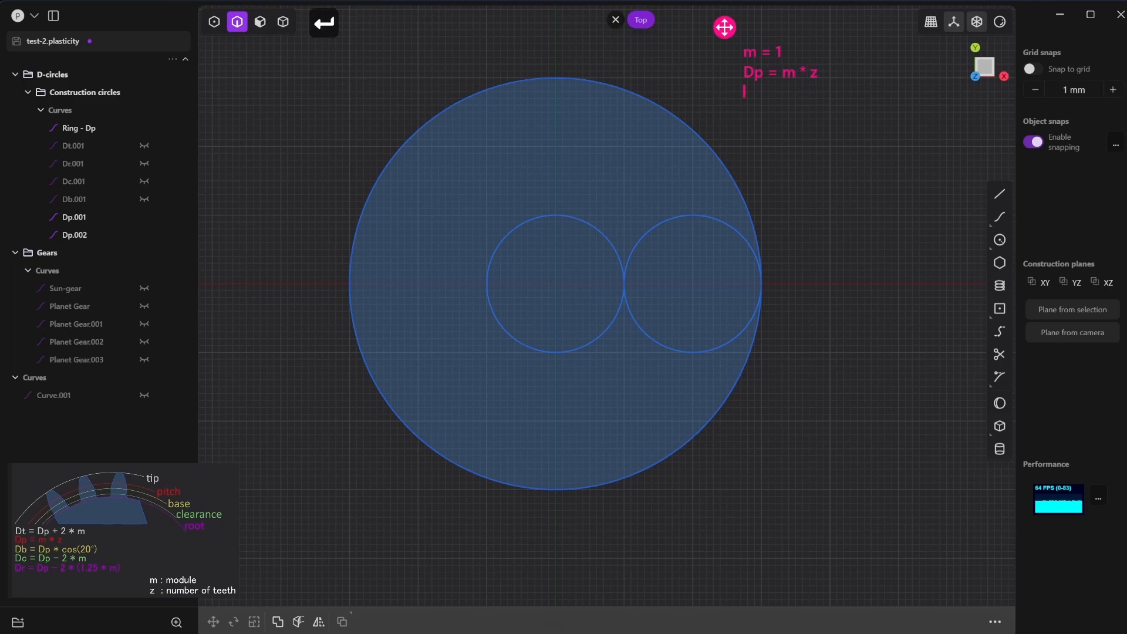
type("z = Dp ")
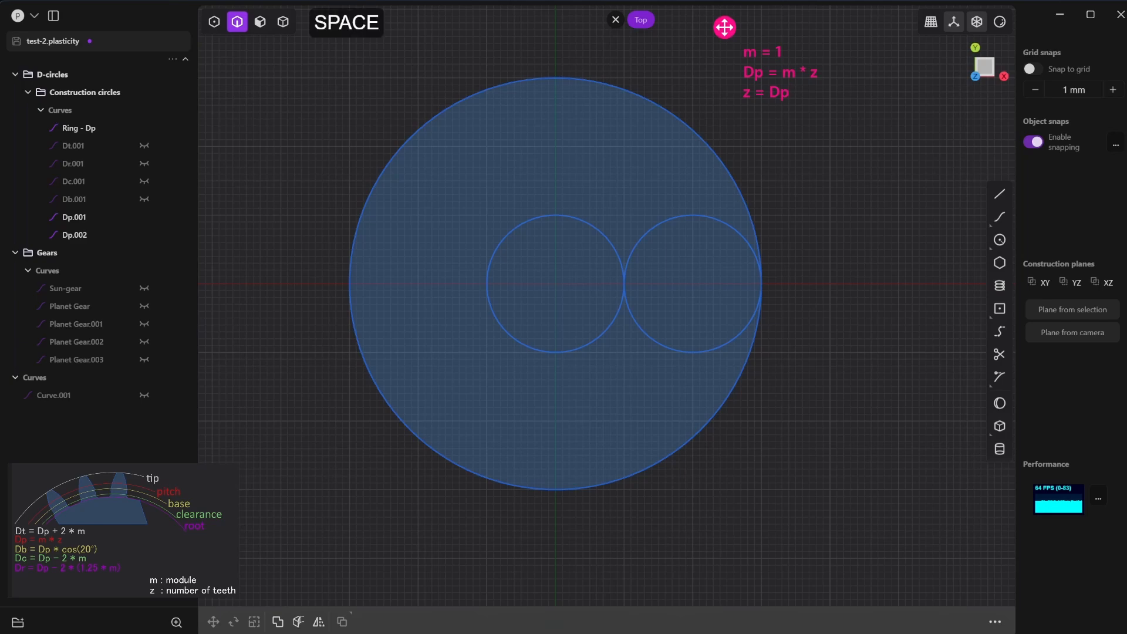
type("/ m")
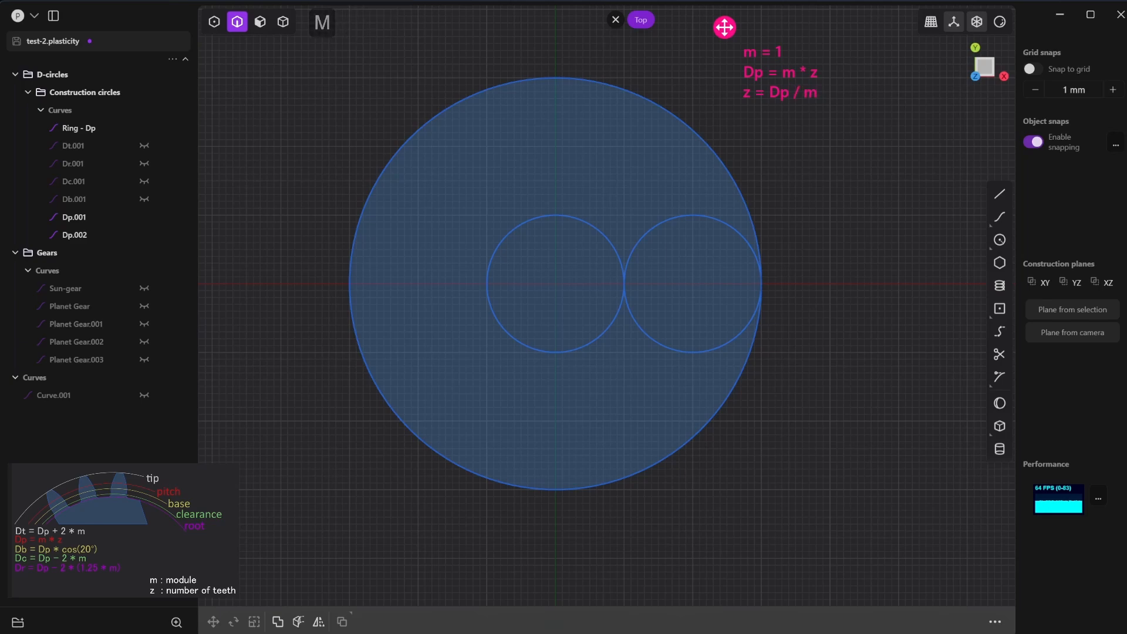
type(" = ")
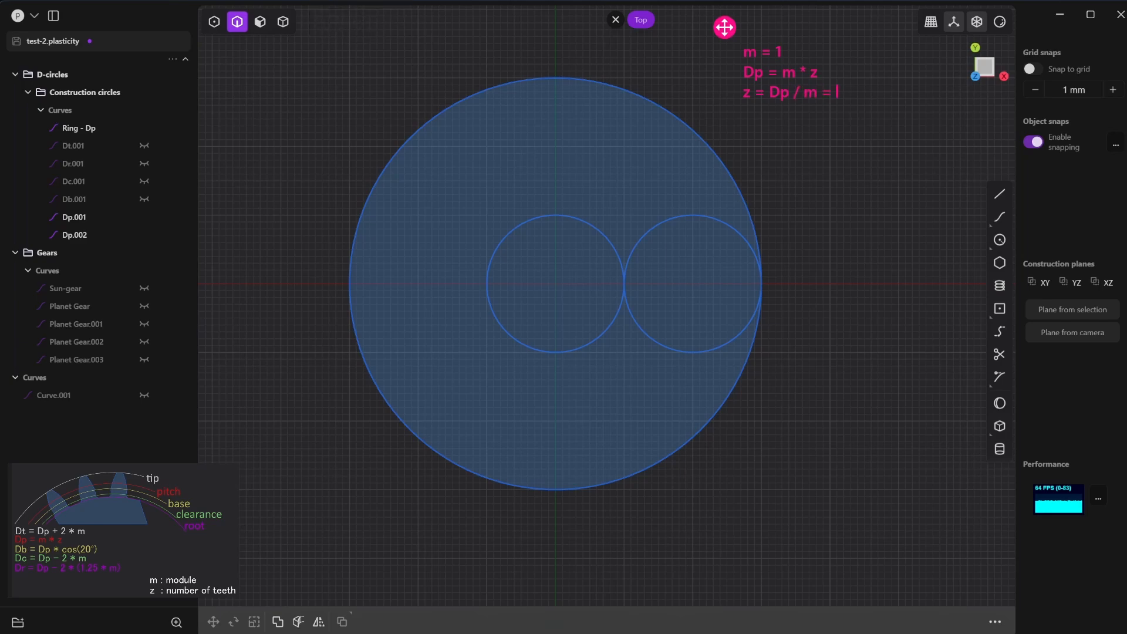
type("60 / 1 = 60")
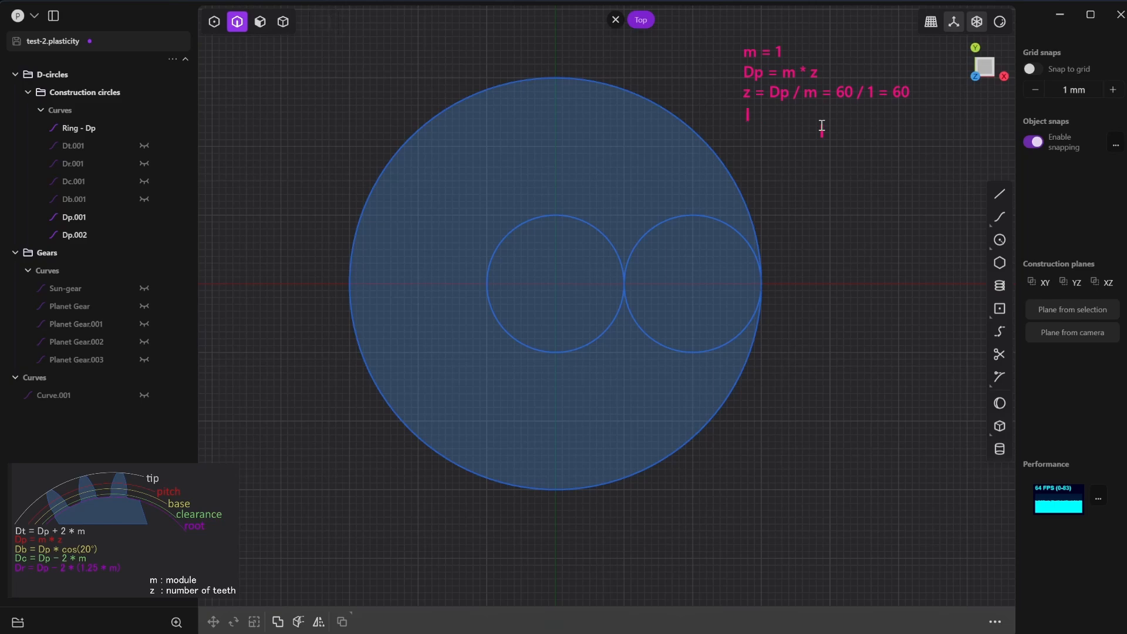
- Add the ring gear's tip diameter calculation to the note: Dt = Dp - 2m, Dt = 60 - 2 = 58
type("Dt")
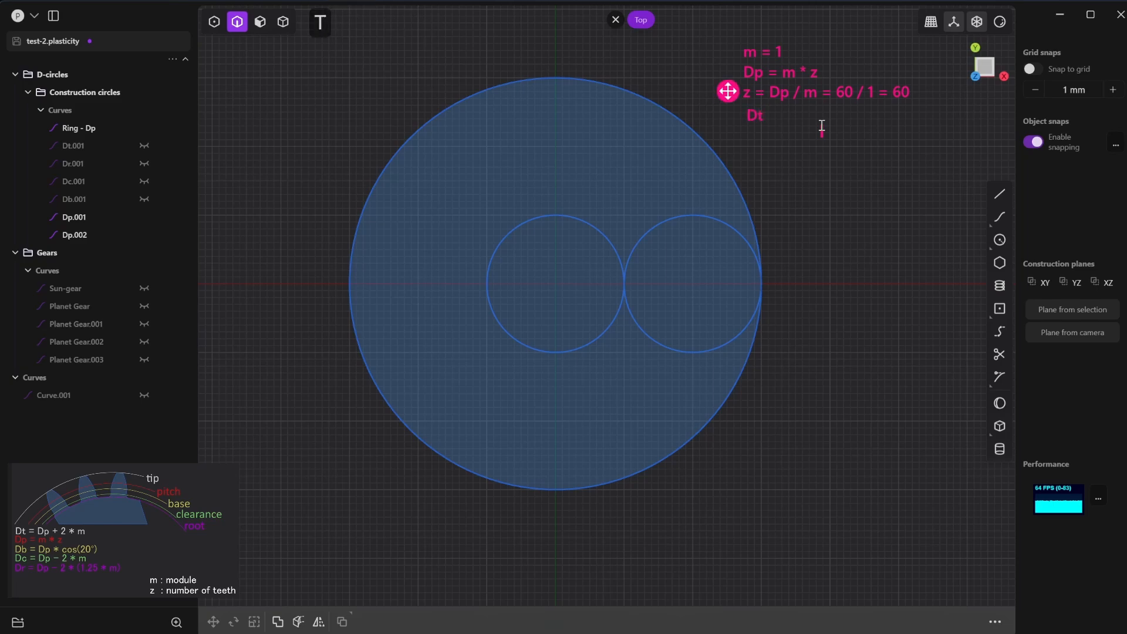
type(" = Dp - 2")
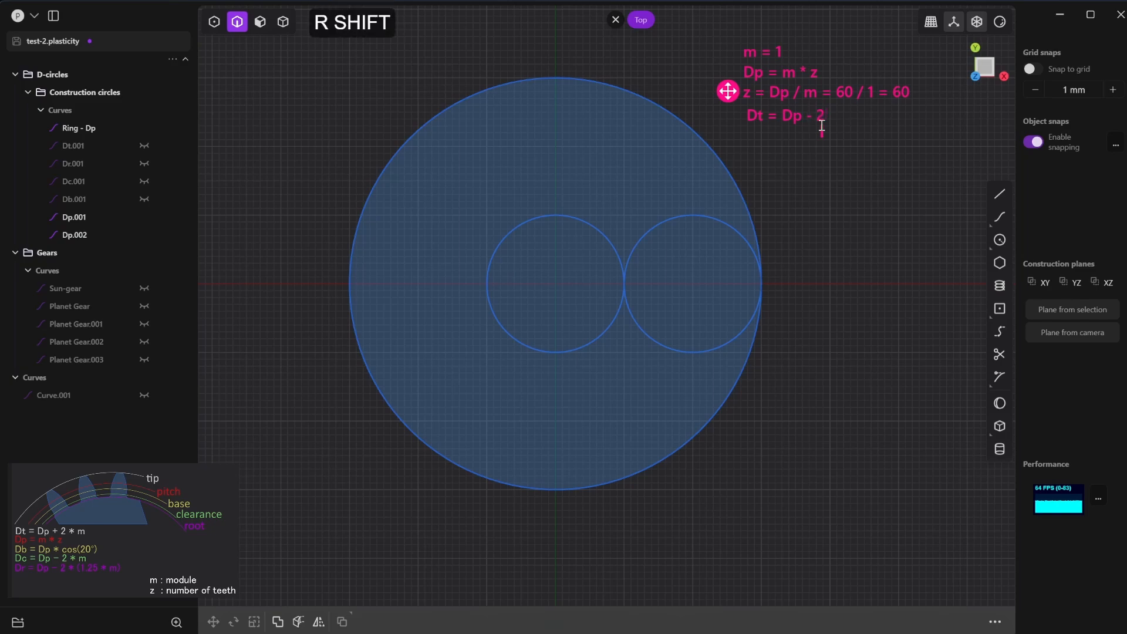
type("m")
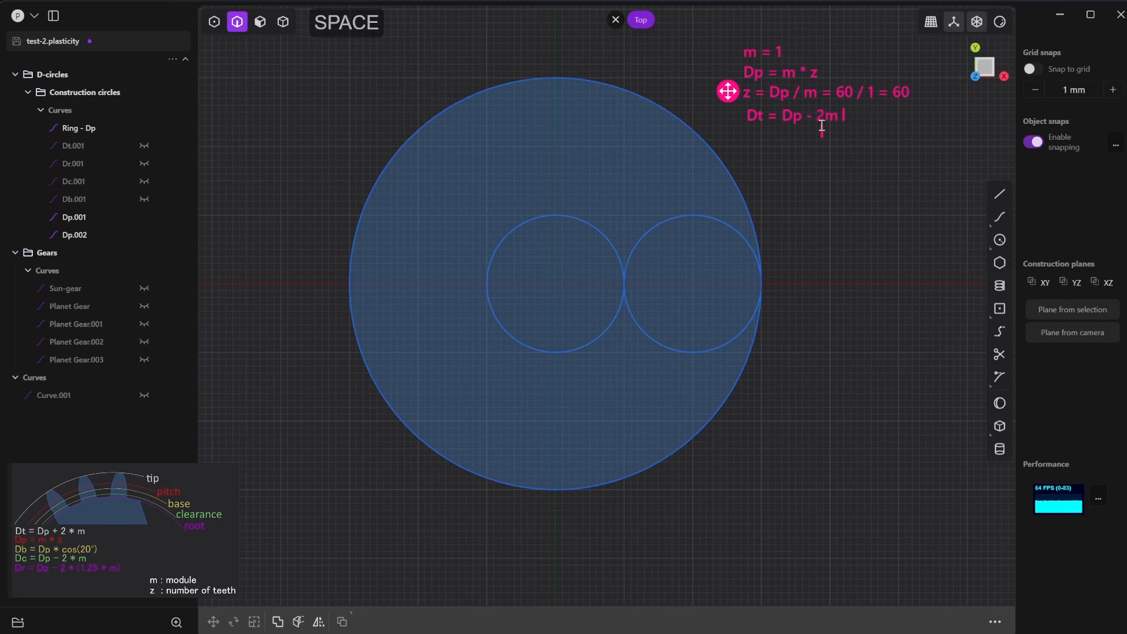
key("Return")
type("D")
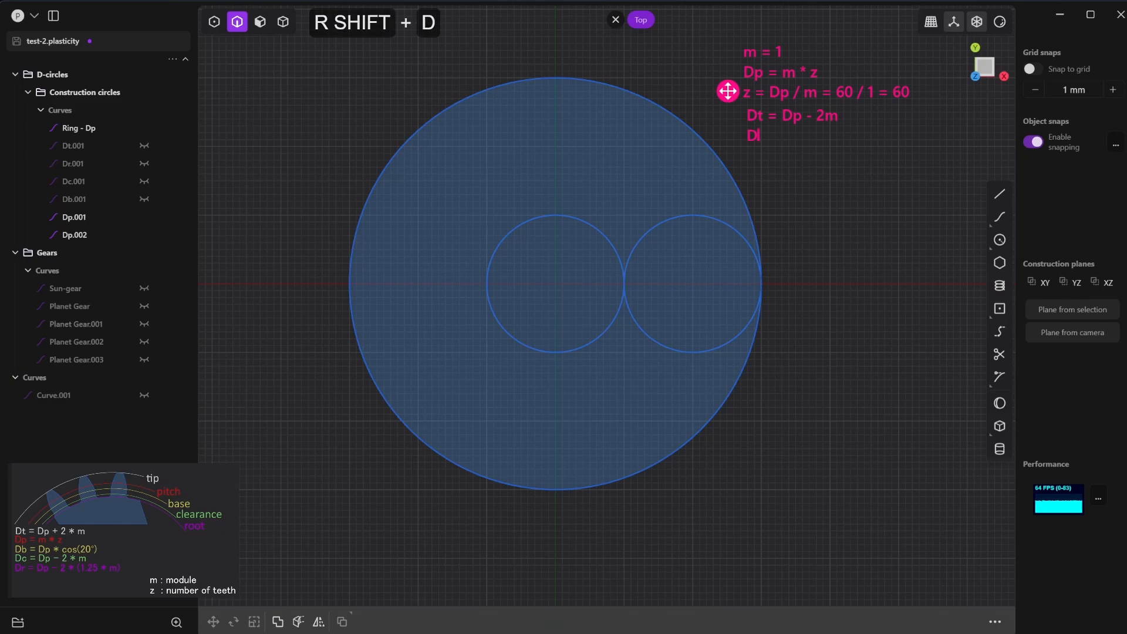
type("t = 60 -")
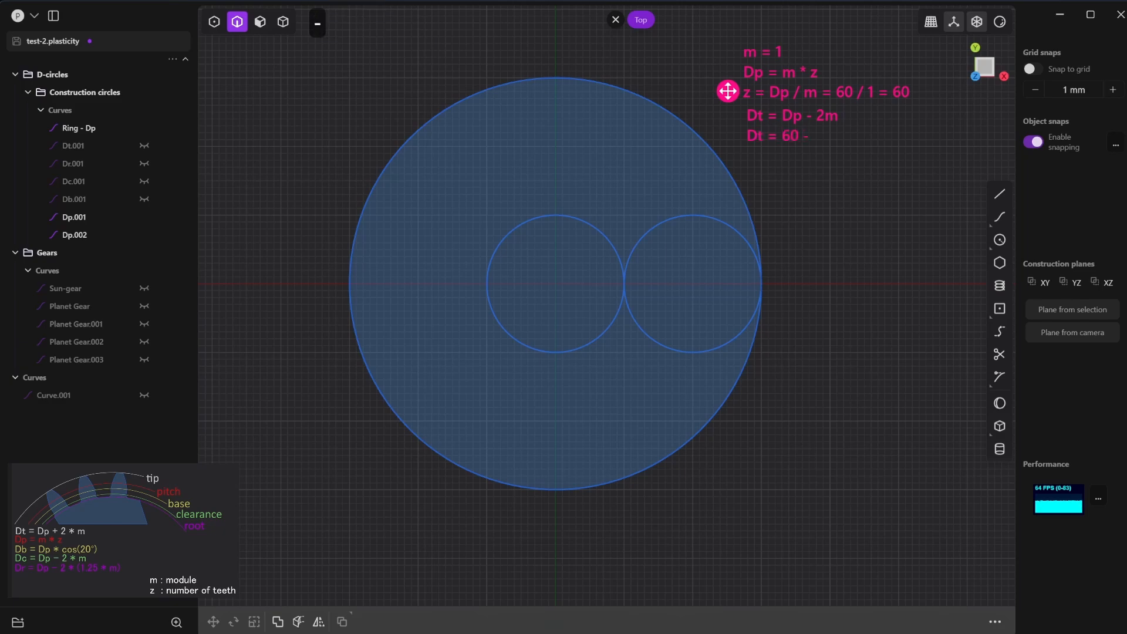
type(" 2 = ")
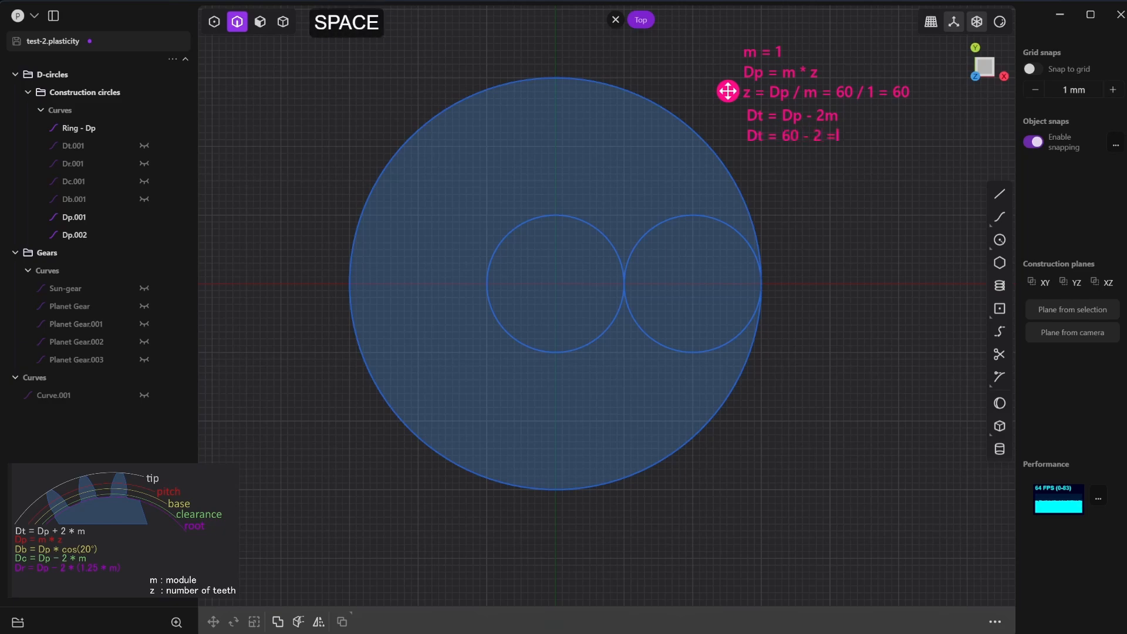
type("58")
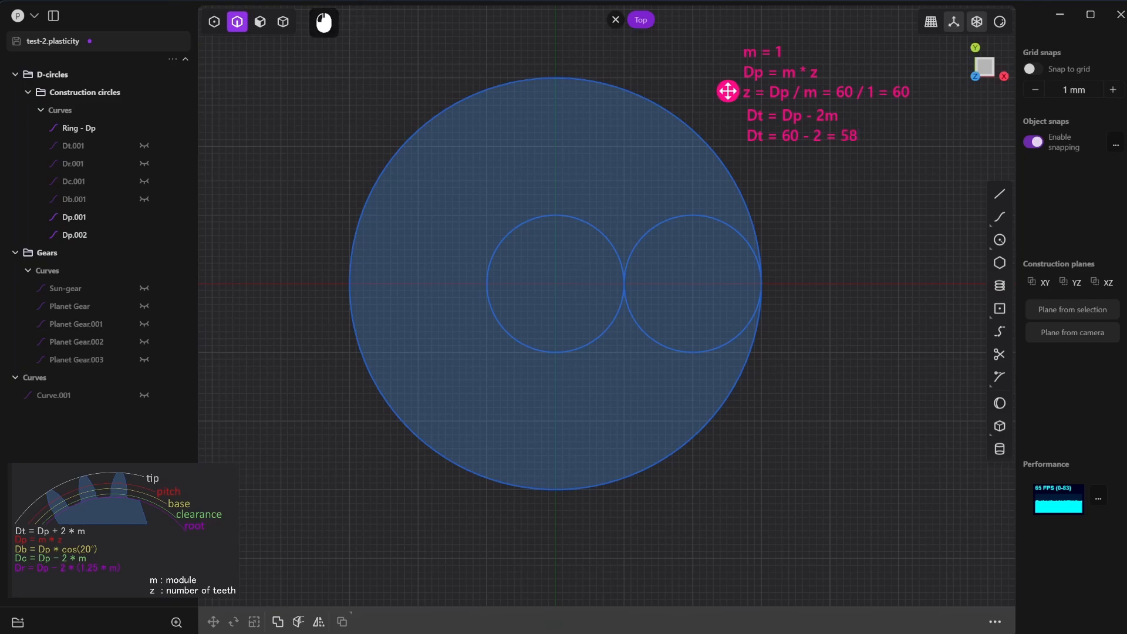
- Draw a 58 mm diameter circle centred on the origin for the ring gear's tip circle
left_click(1000, 240)
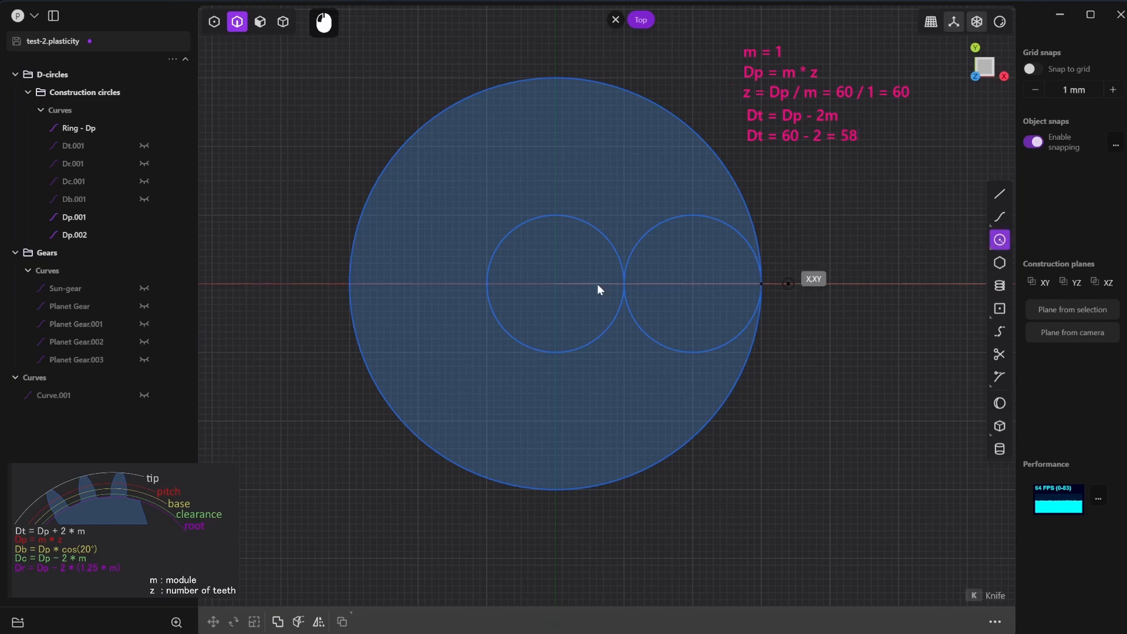
left_click(555, 284)
key("Tab")
type("5")
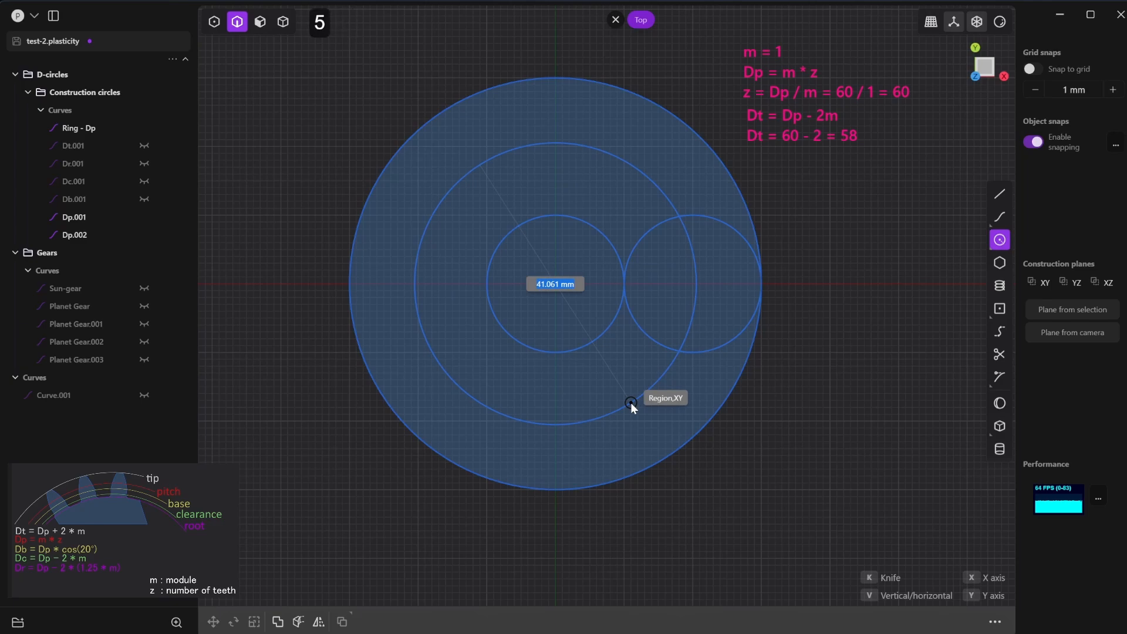
type("8")
key("Return")
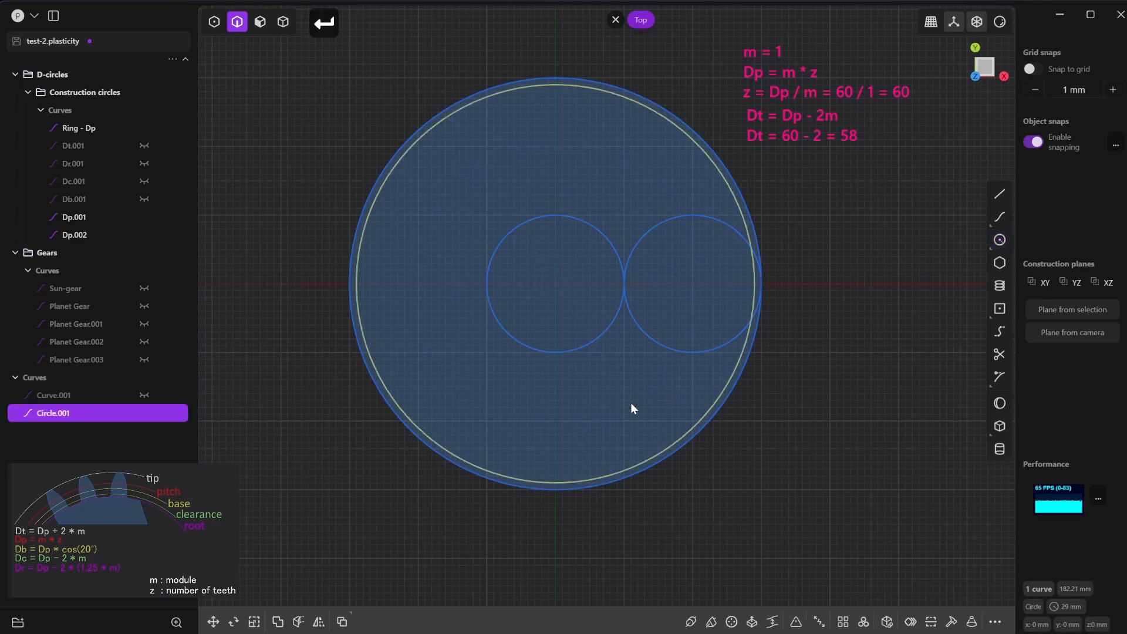
- Rename the new 58 mm circle as Ring - Dt and move it into the Construction circles group
double_click(57, 415)
type("Ring - Dt")
key("Return")
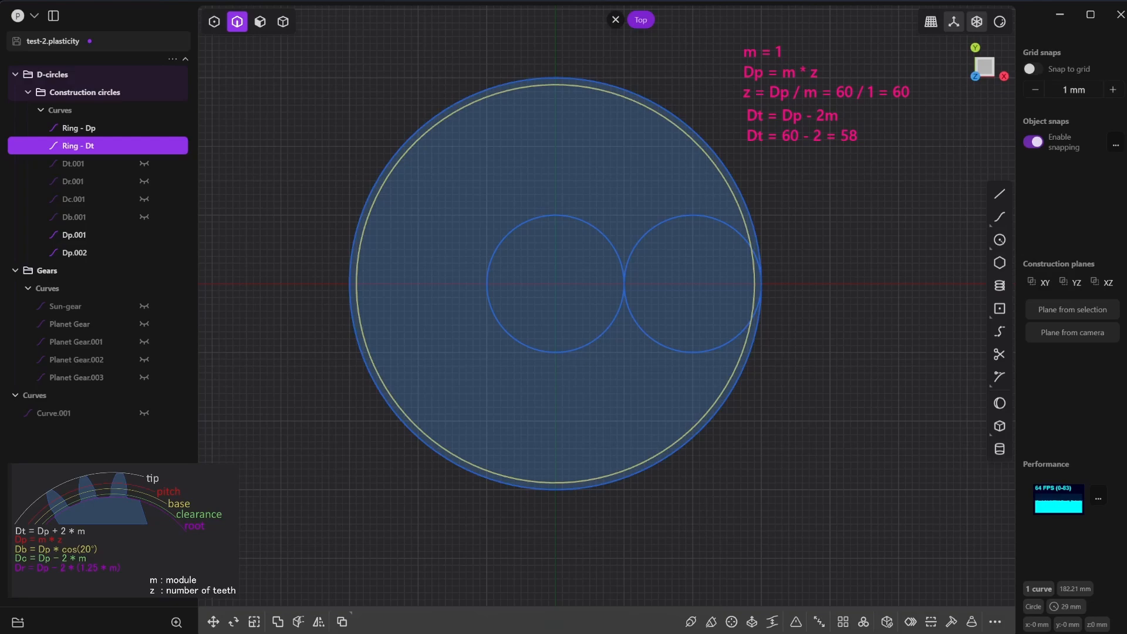
- Add the ring gear's root diameter calculation to the note: Dr = Dp + 2 (1.25*m), Dr = 60 + 2.5 = 62.5
left_click(751, 162)
type("D")
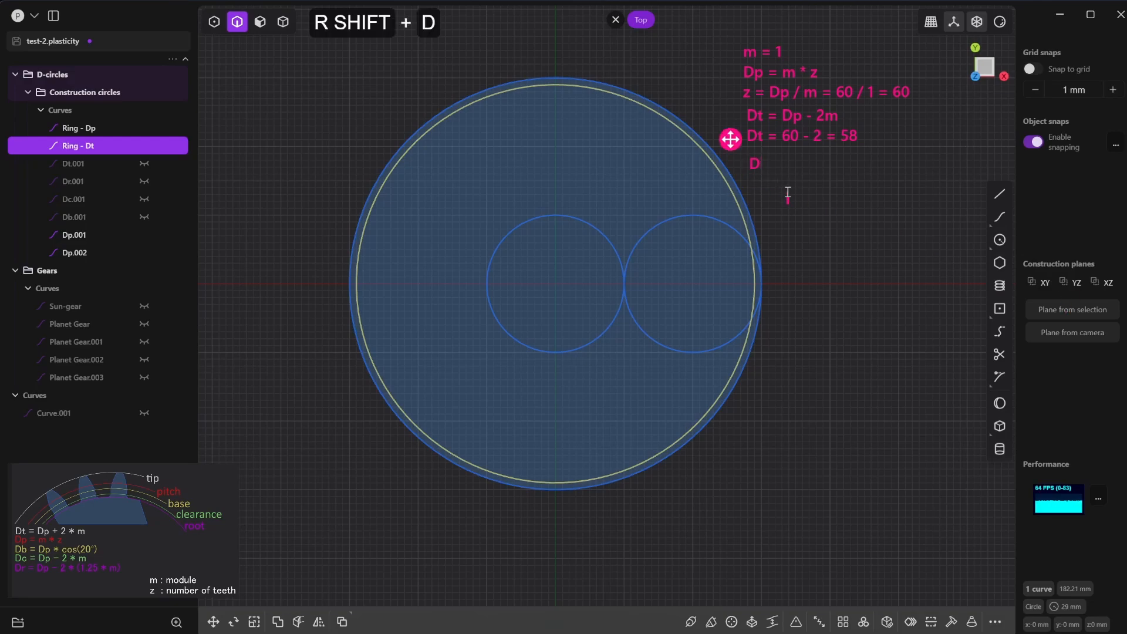
type("r = Dp + 2 (")
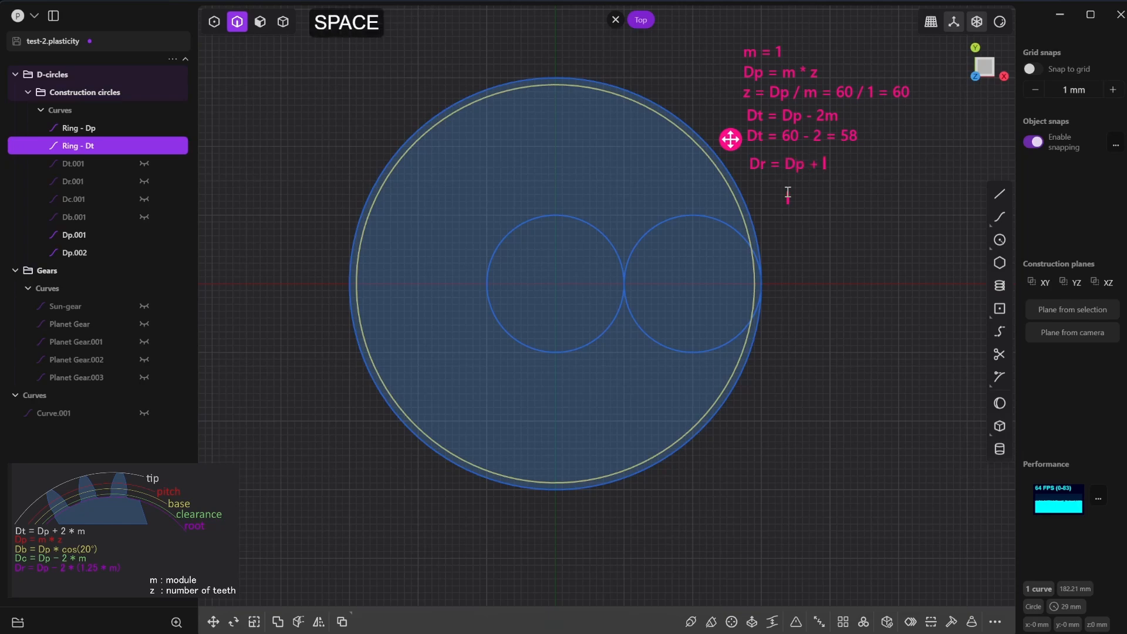
type("1")
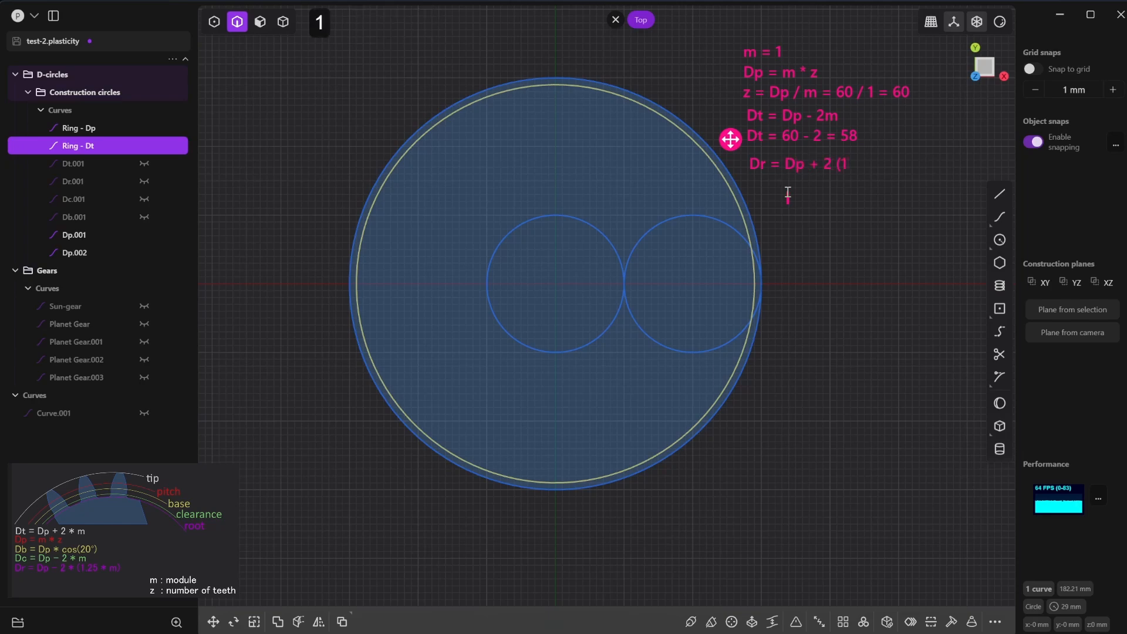
type(".25*m)")
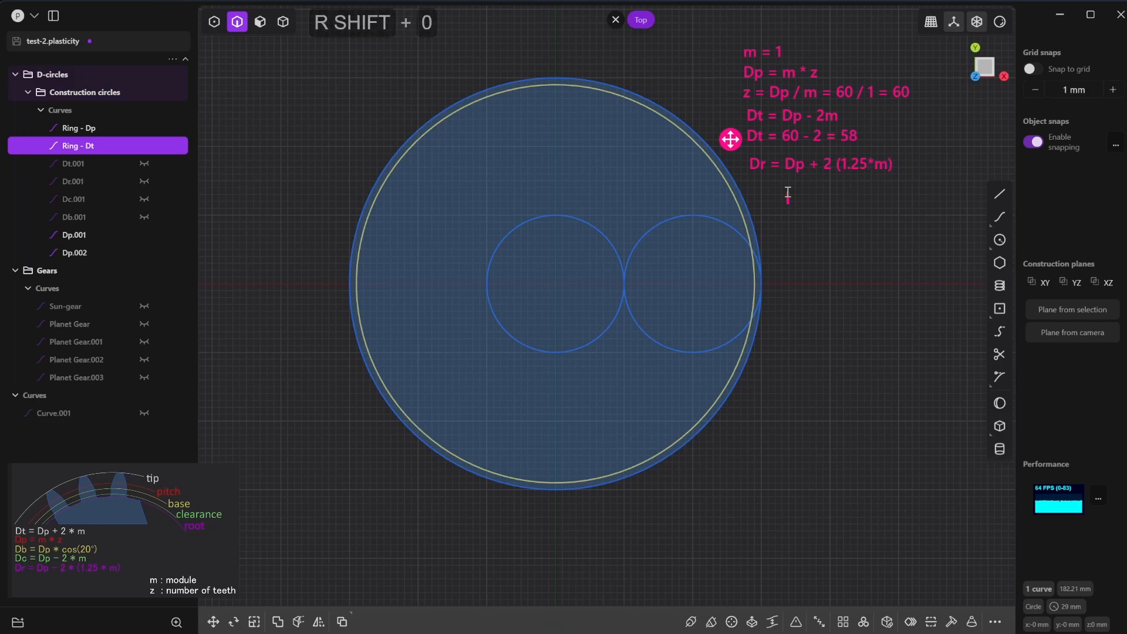
key("Return")
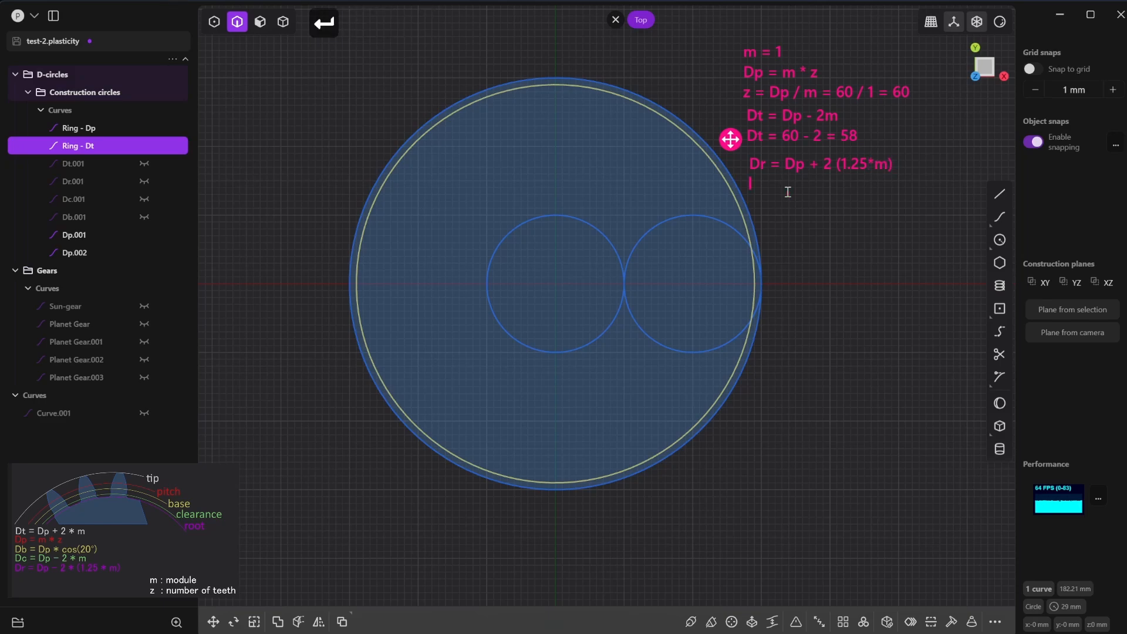
type("Dr =")
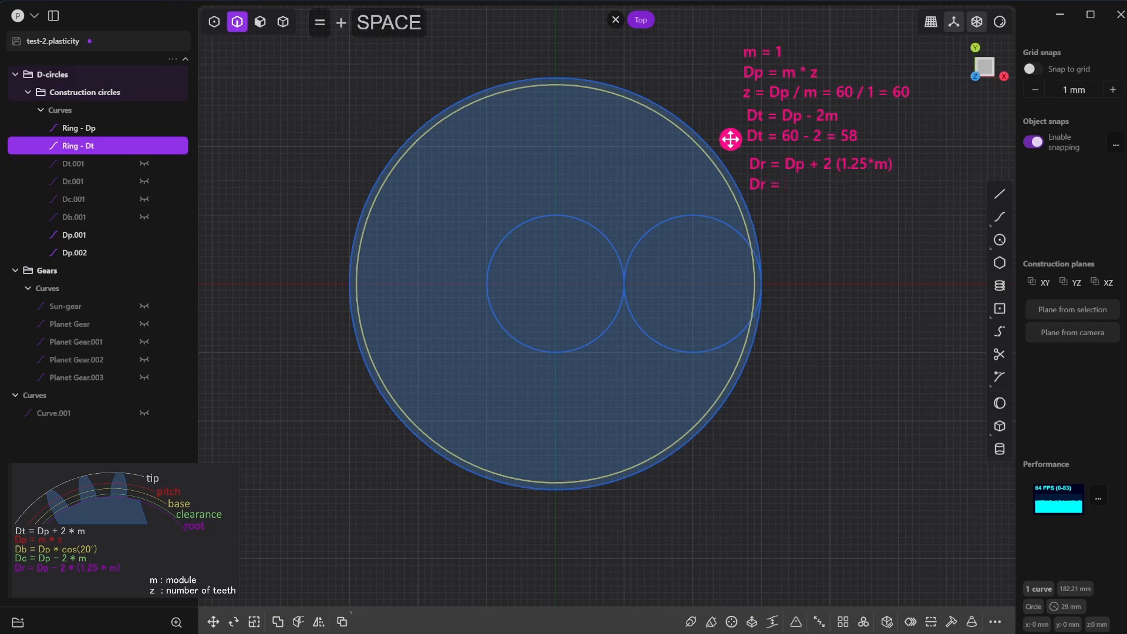
type(" 60")
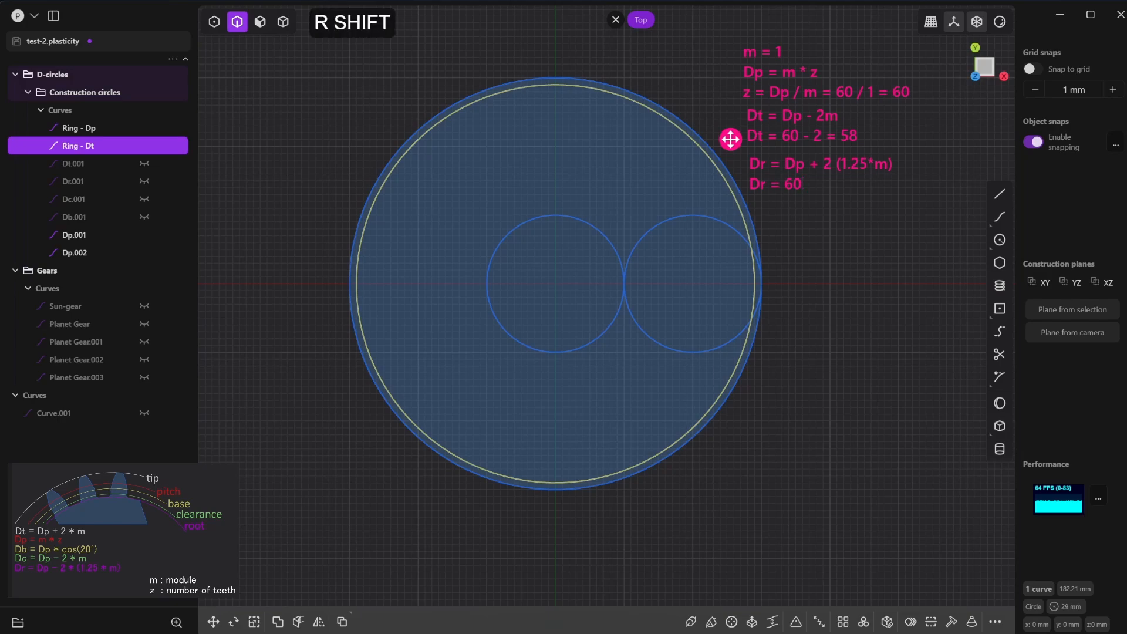
type(" + 2.5 = 62.5")
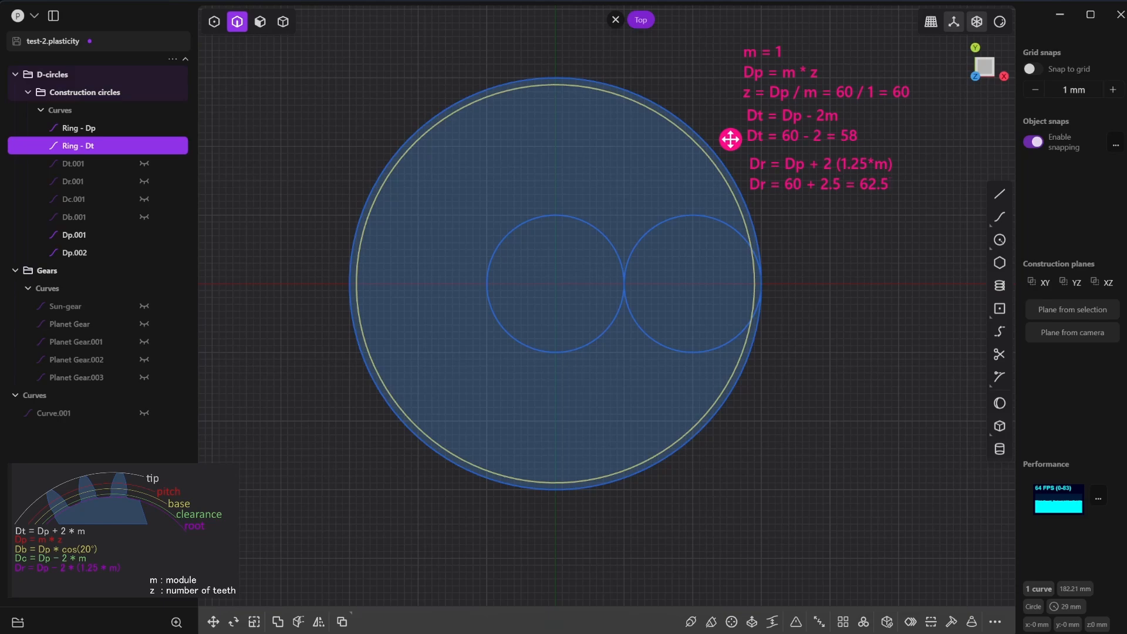
left_click(730, 139)
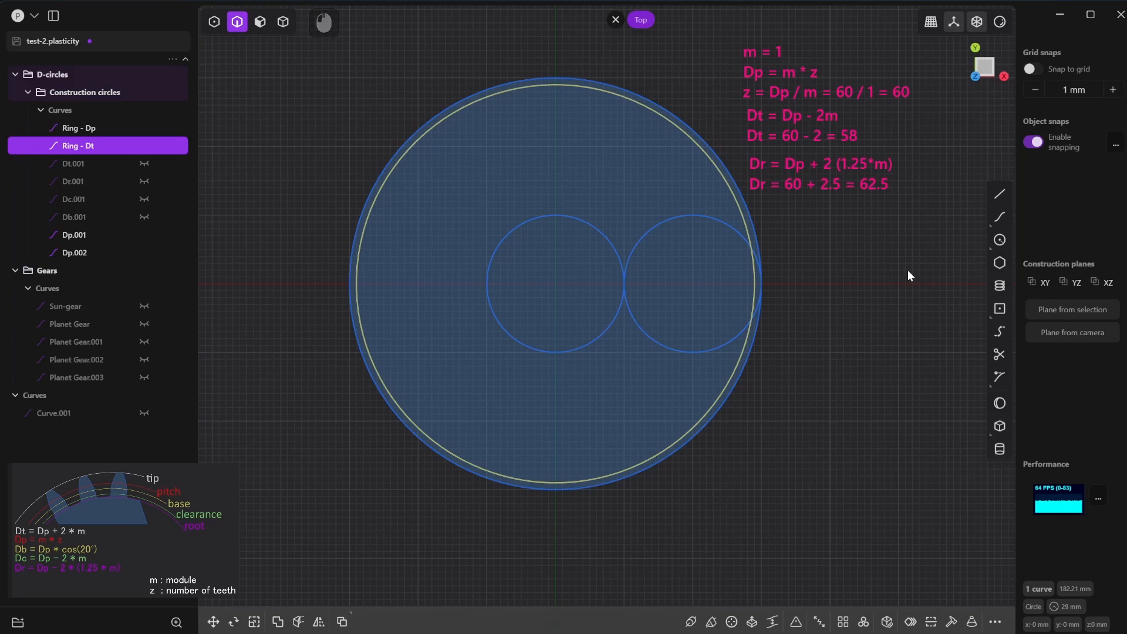
- Draw a 62.5 mm diameter circle centred on the origin for the ring gear's root circle
left_click(1000, 240)
left_click(558, 290)
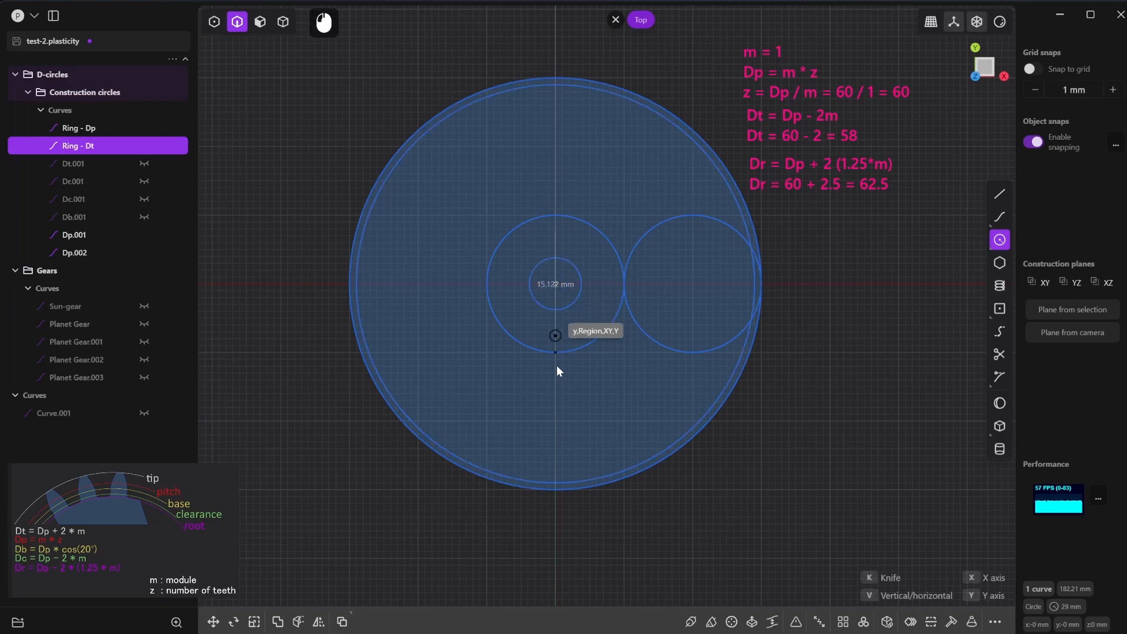
key("Tab")
type("62.5")
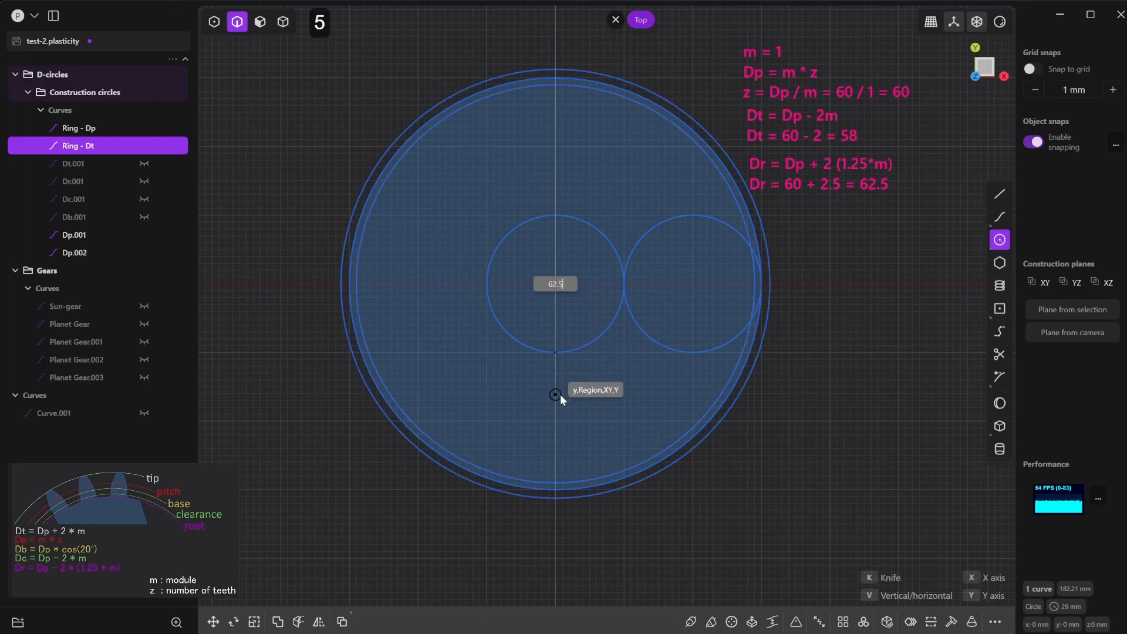
key("Return")
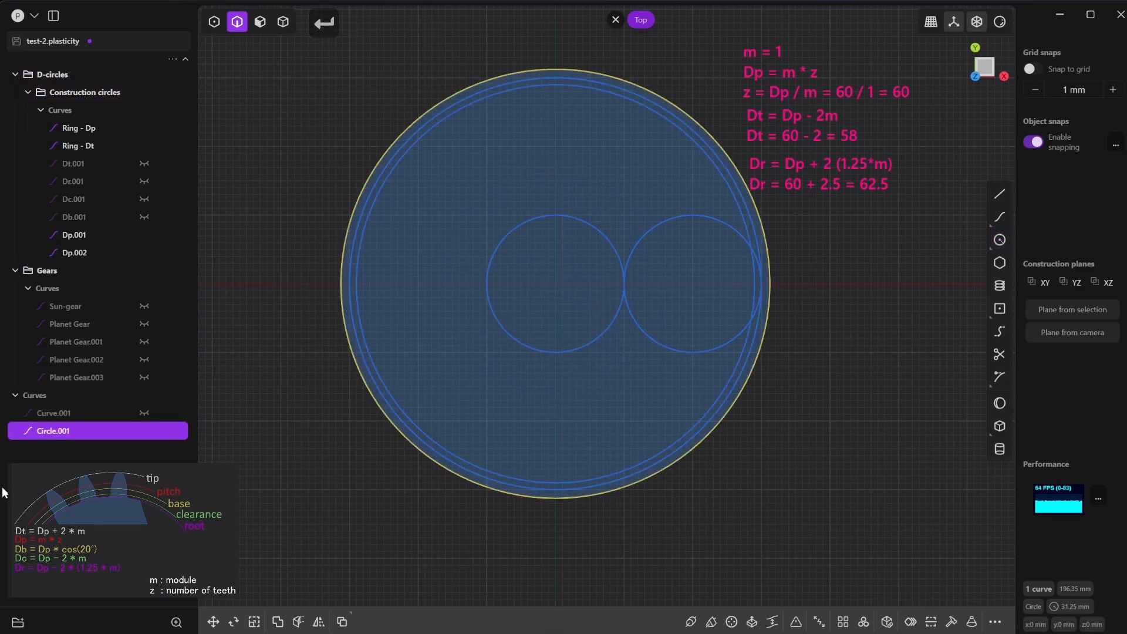
- Rename the new 62.5 mm circle as Ring - Dr and move it into the Construction circles group
double_click(68, 430)
type("Ring - Dr")
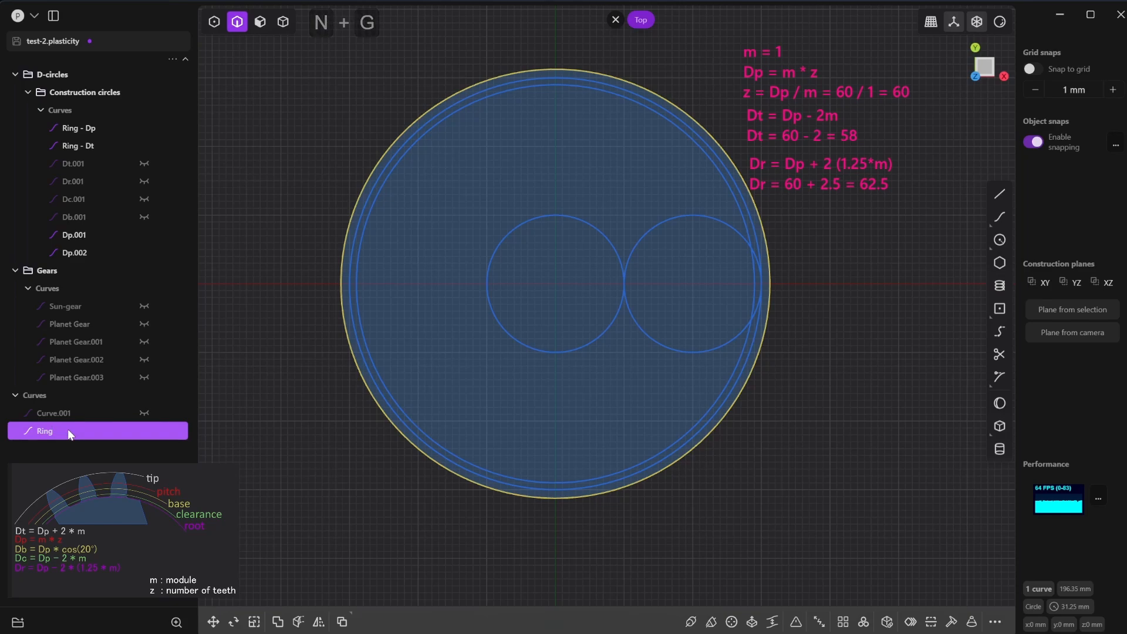
key("Return")
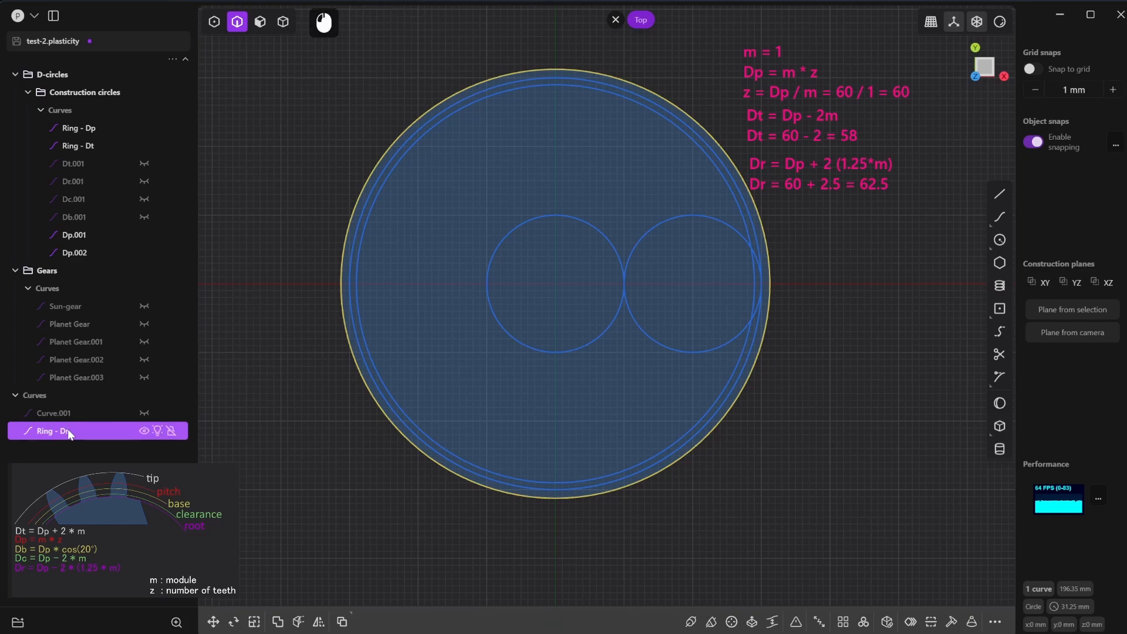
left_click_drag(68, 429, 65, 155)
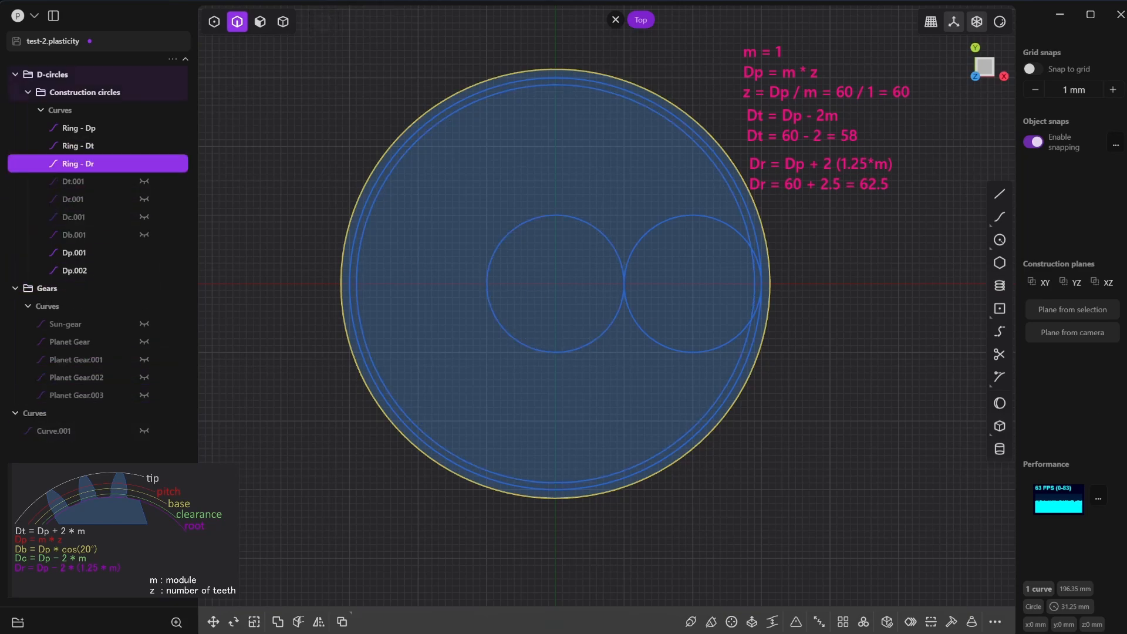
- Show the Sun-gear curve and move a duplicate of it about -40.1 mm along Y, onto the ring circles' lower edge
left_click(144, 324)
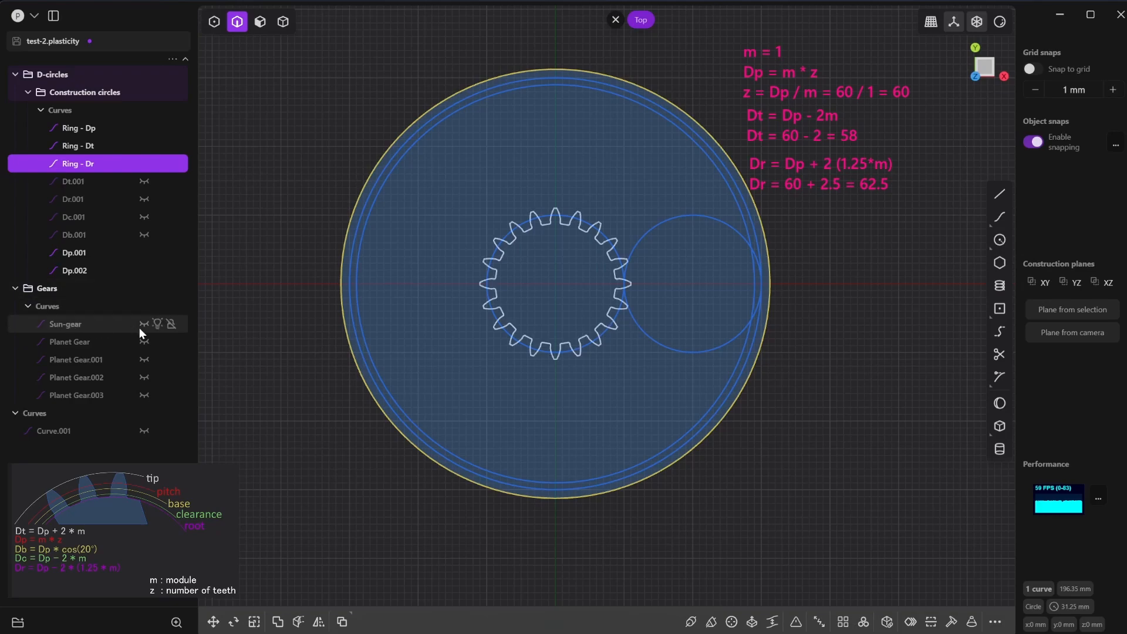
left_click(108, 326)
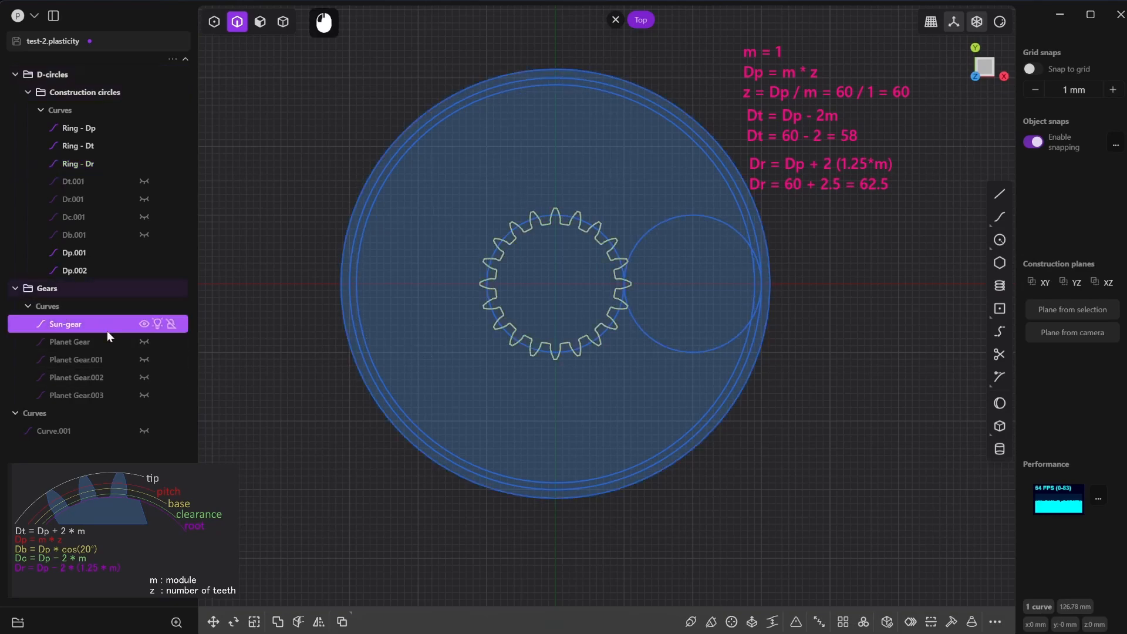
key("shift+d")
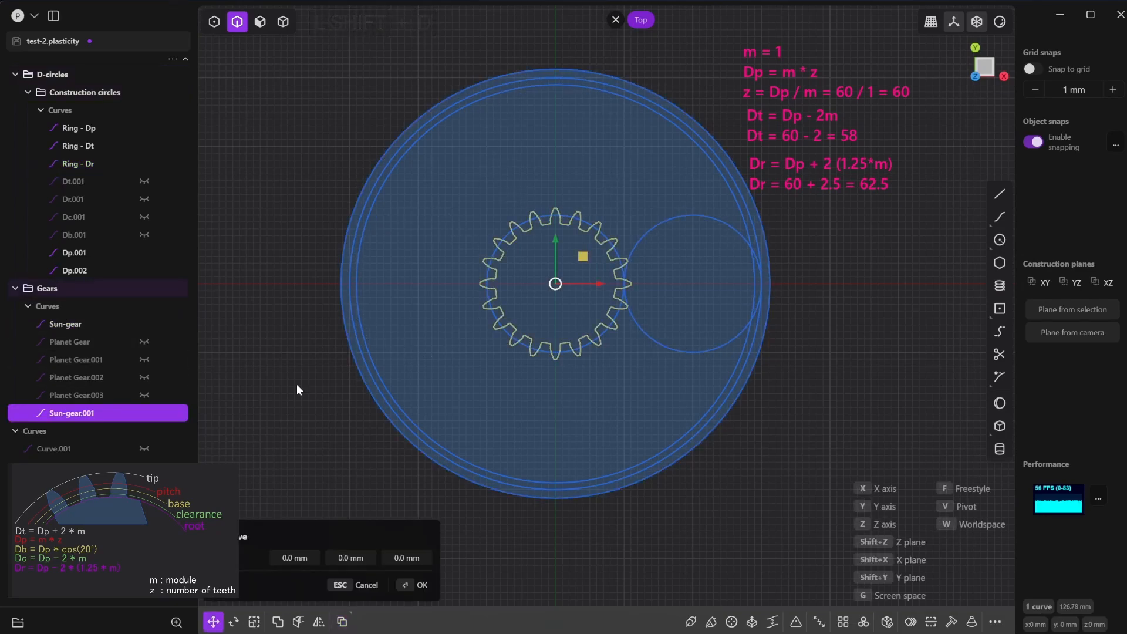
left_click_drag(552, 238, 558, 496)
scroll(557, 487, "up", 5)
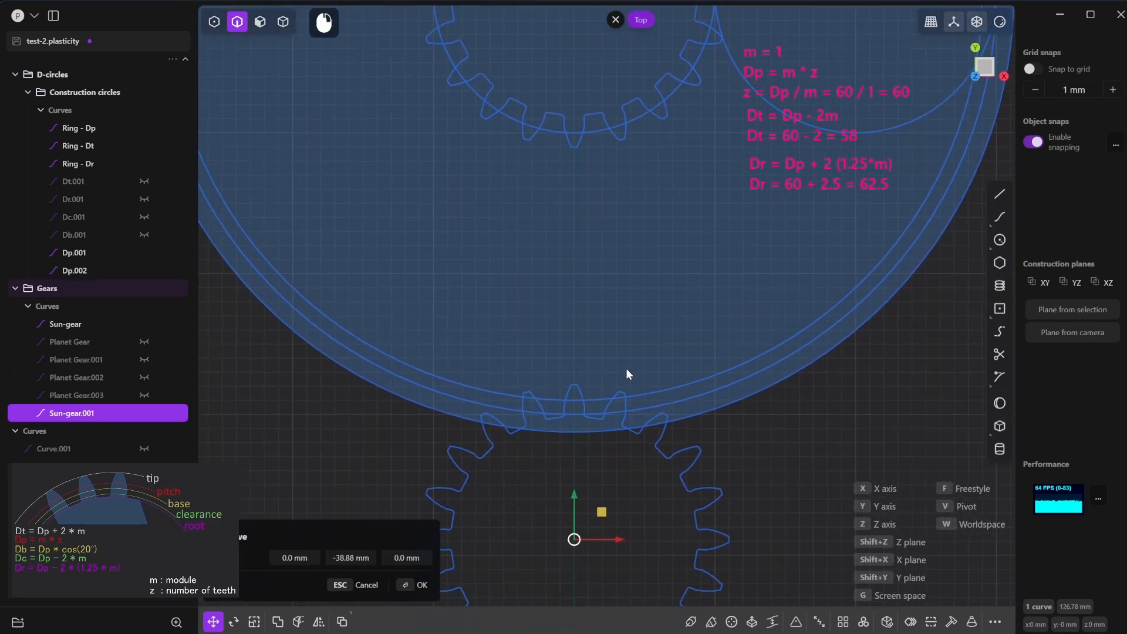
scroll(571, 384, "up", 2)
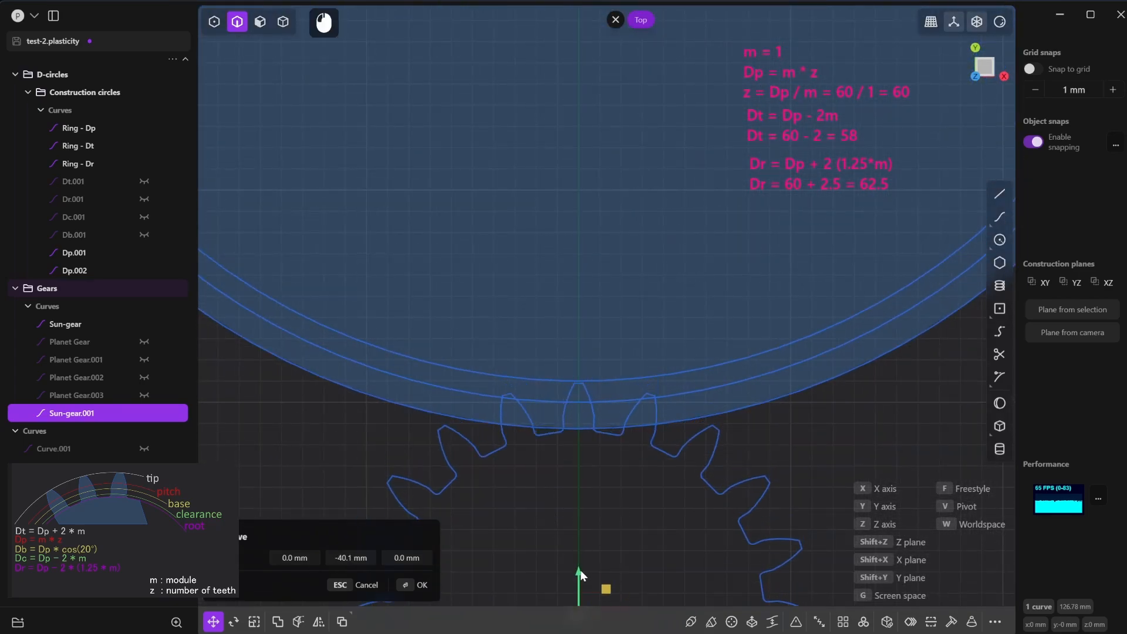
- Move the duplicated gear freely so its top tooth tip's midpoint snaps onto the Ring - Dt circle
scroll(568, 421, "up", 3)
key("f")
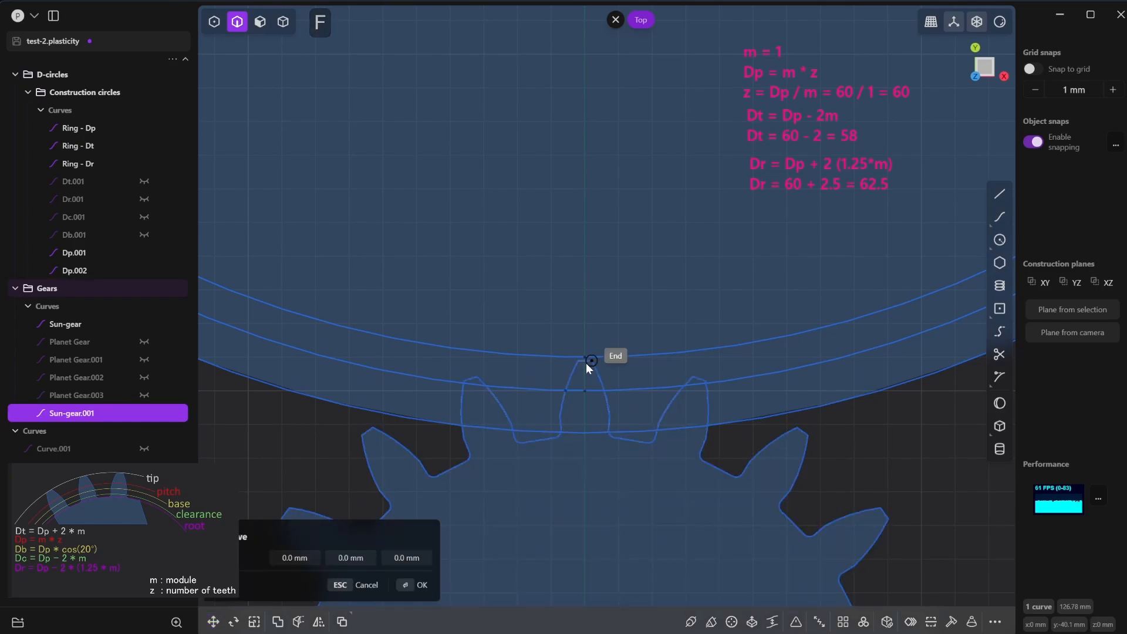
scroll(584, 361, "up", 3)
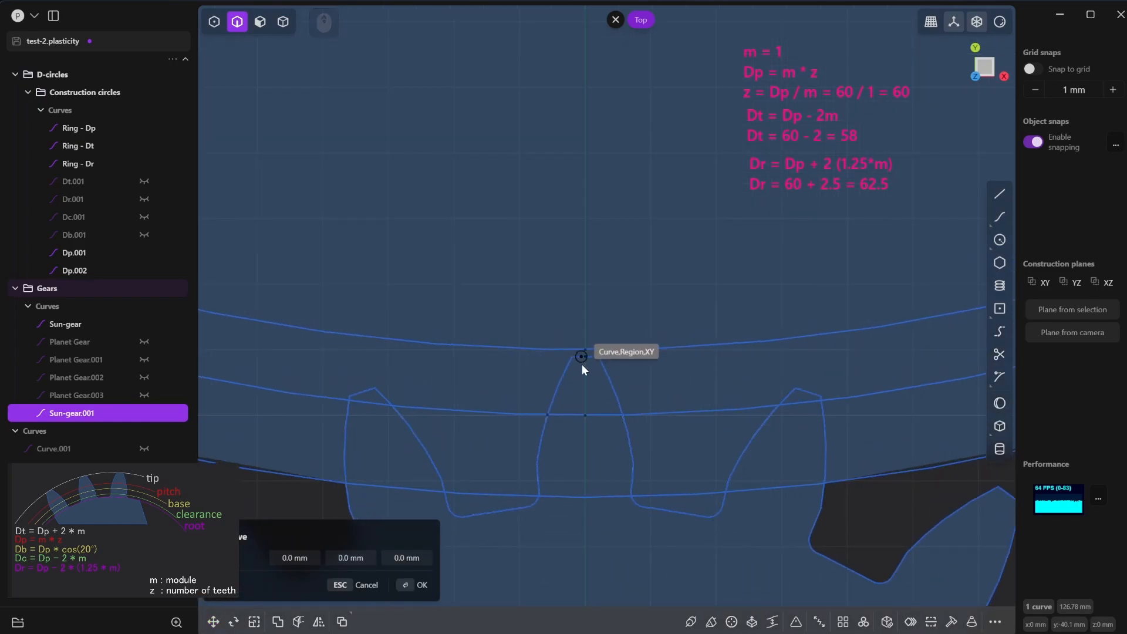
left_click(585, 356)
scroll(587, 354, "up", 3)
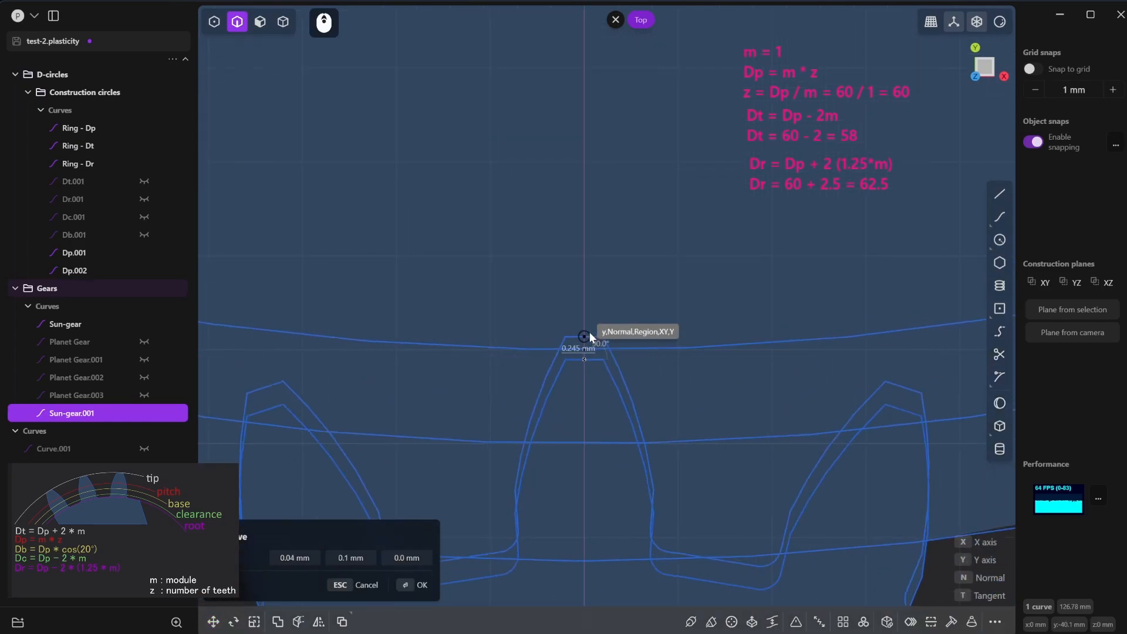
left_click(590, 356)
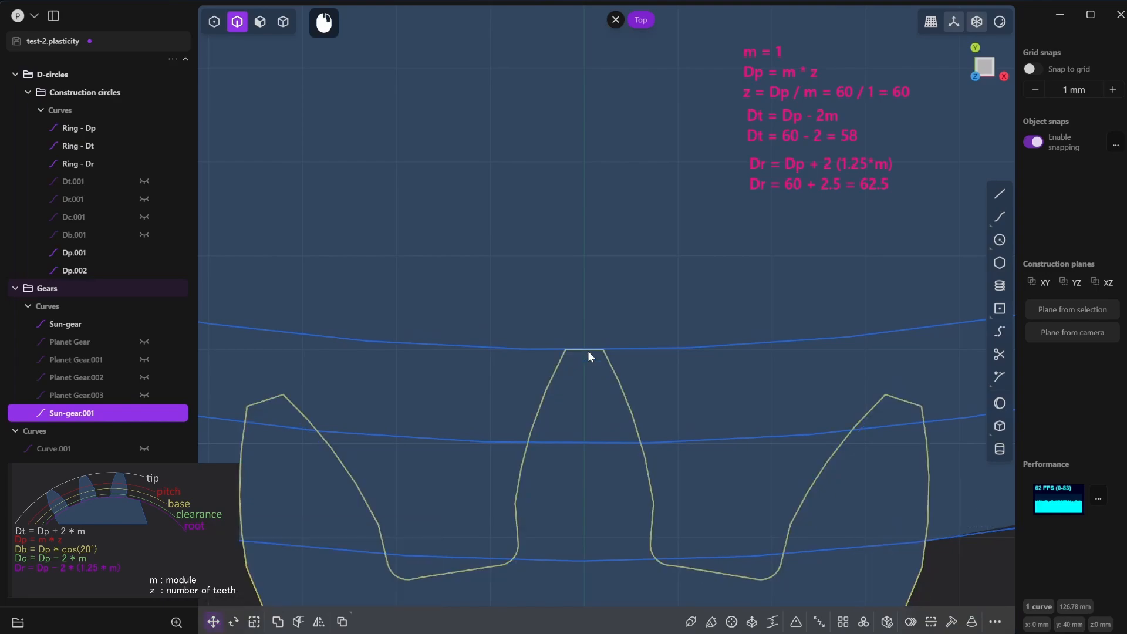
scroll(590, 356, "down", 6)
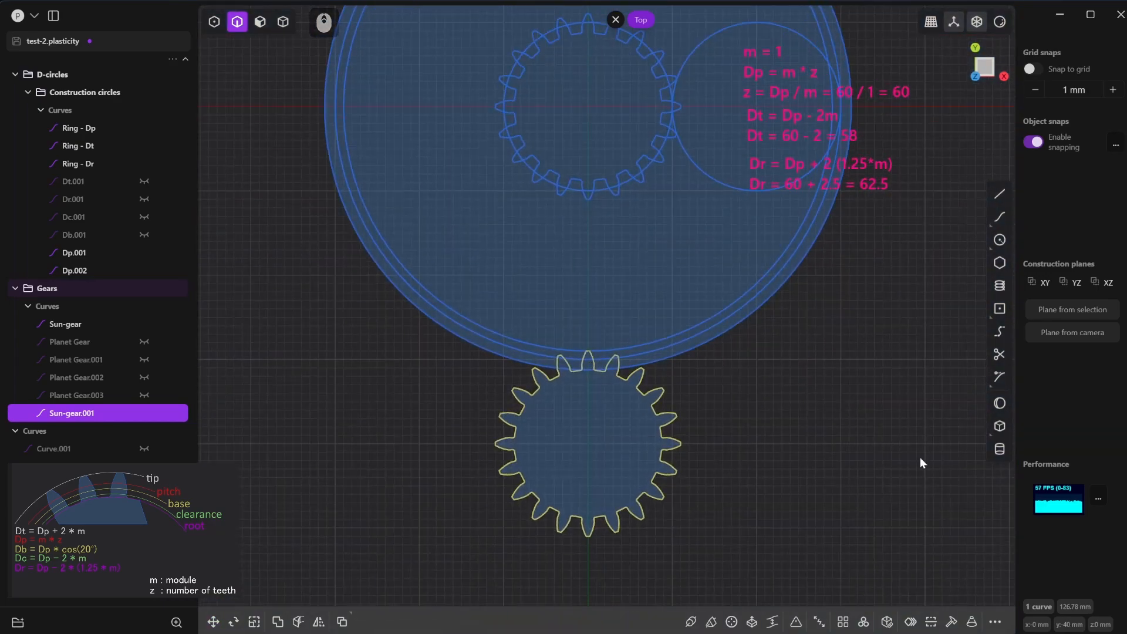
- Cut the duplicated gear curve with the Ring - Dr circle using the Cut Curve command
left_click(742, 387)
scroll(729, 399, "up", 2)
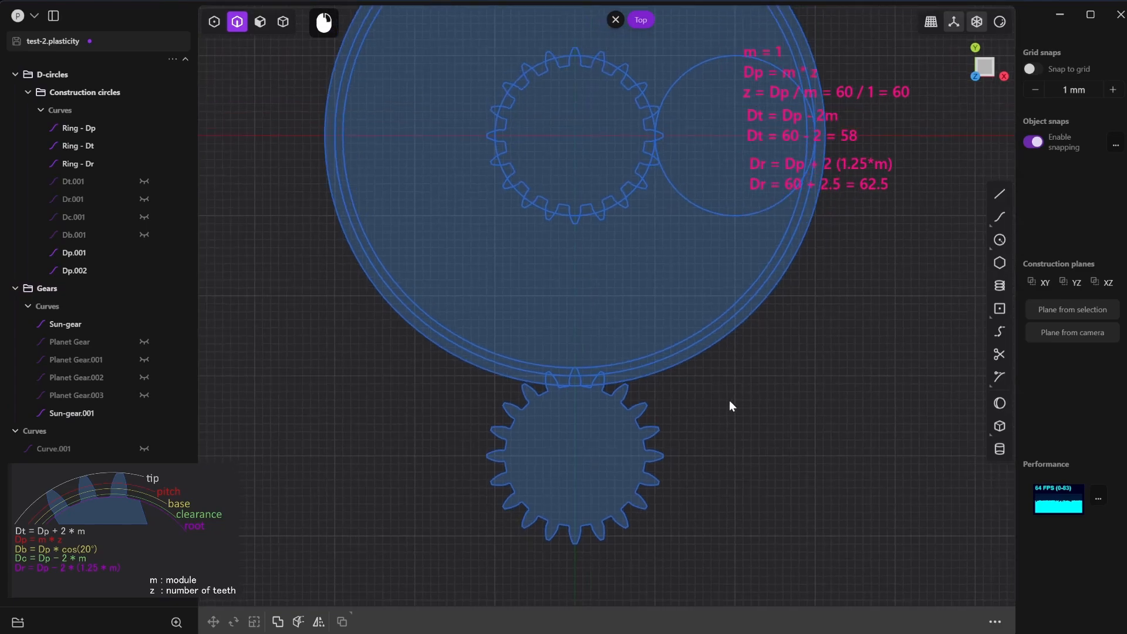
type("f")
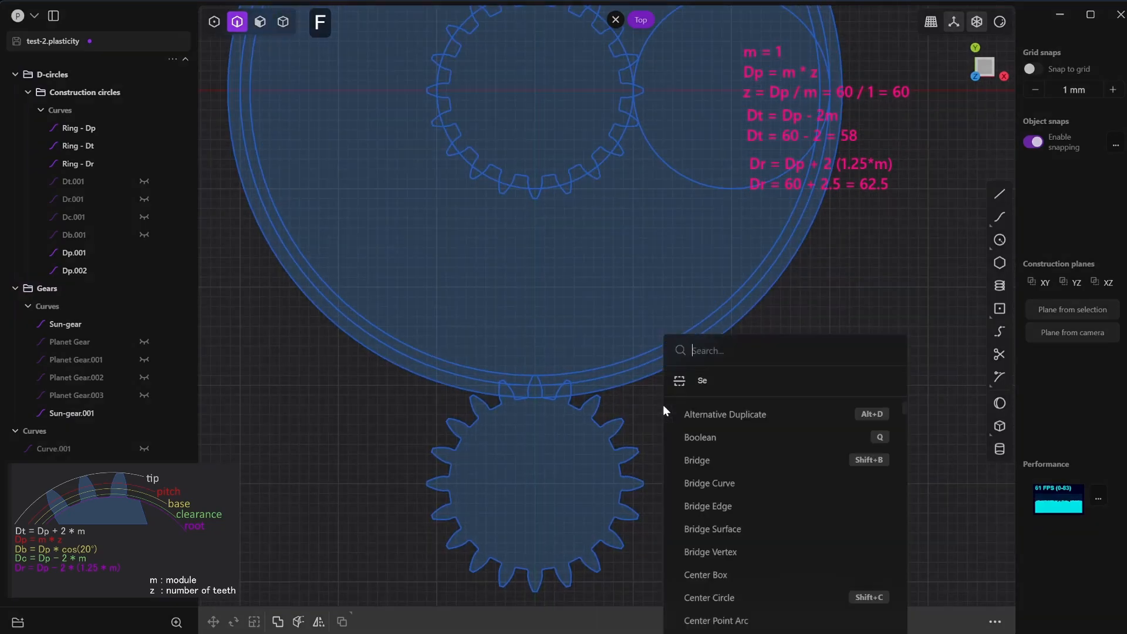
type("cut c")
left_click(711, 387)
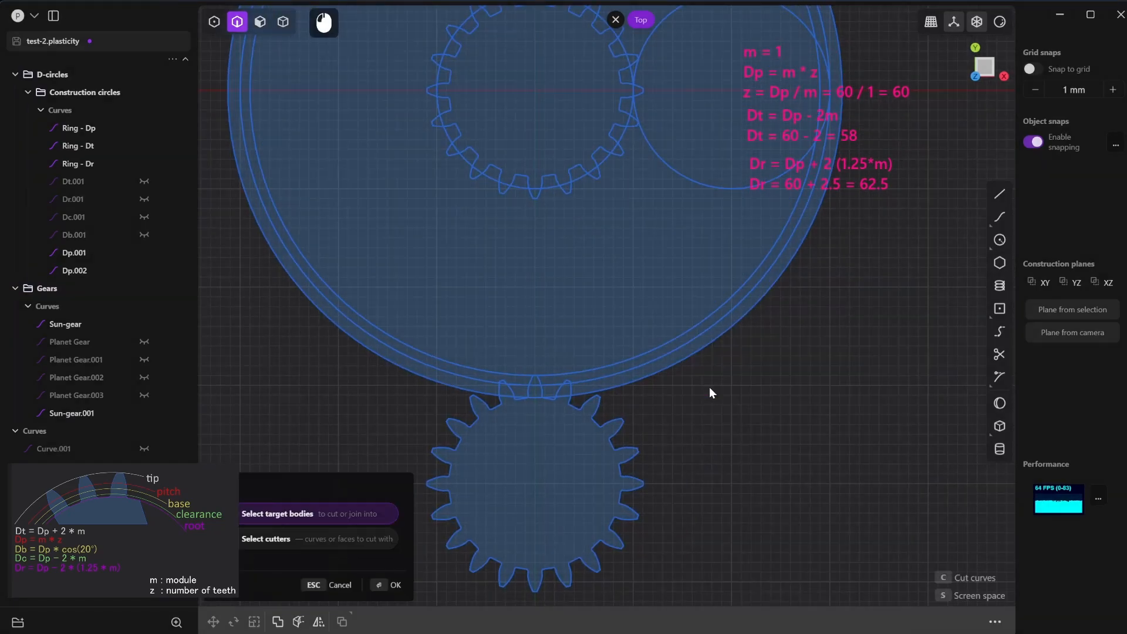
left_click(624, 424)
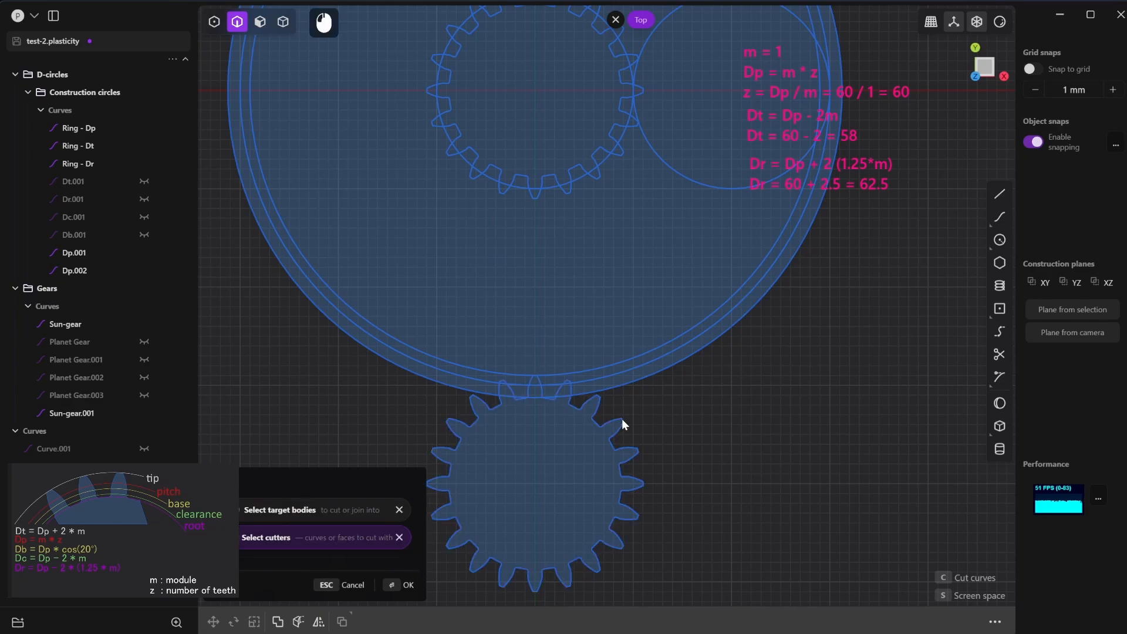
left_click(637, 385)
left_click(409, 585)
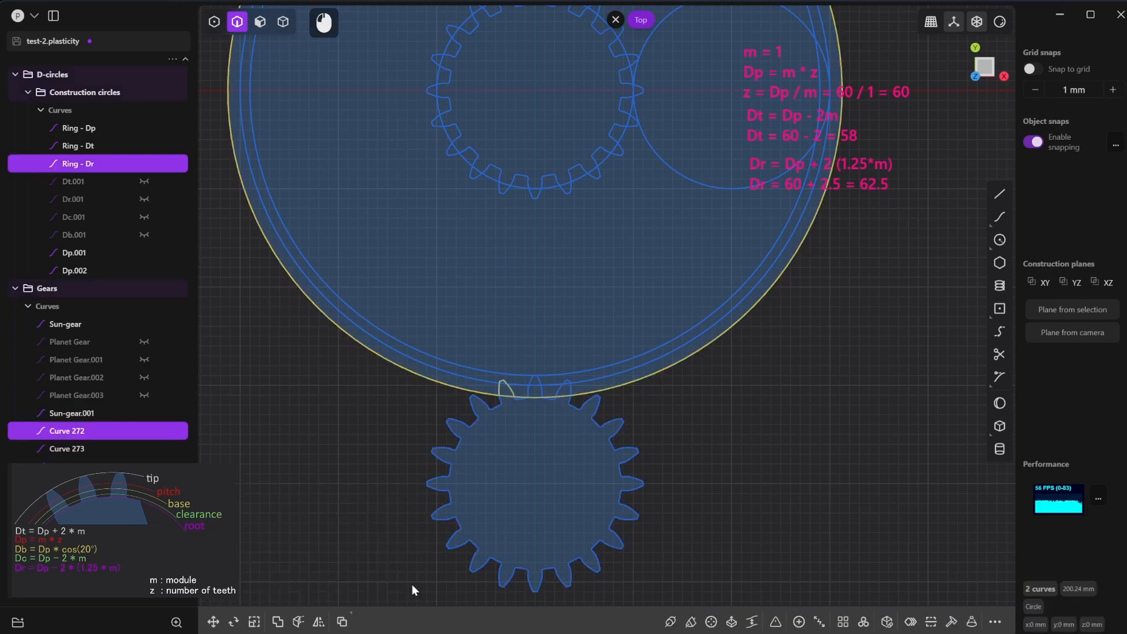
- Delete the cut gear's outer portion and the leftover fragments on both sides, keeping only the single central tooth inside the ring
left_click(624, 518)
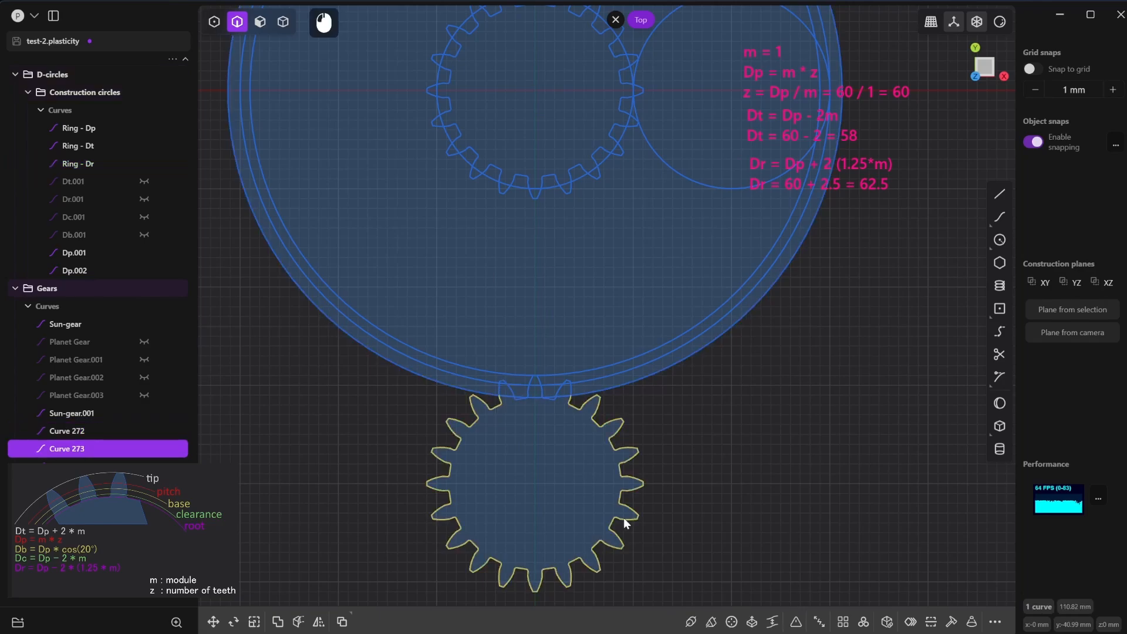
key("Delete")
scroll(597, 421, "up", 3)
scroll(593, 419, "up", 2)
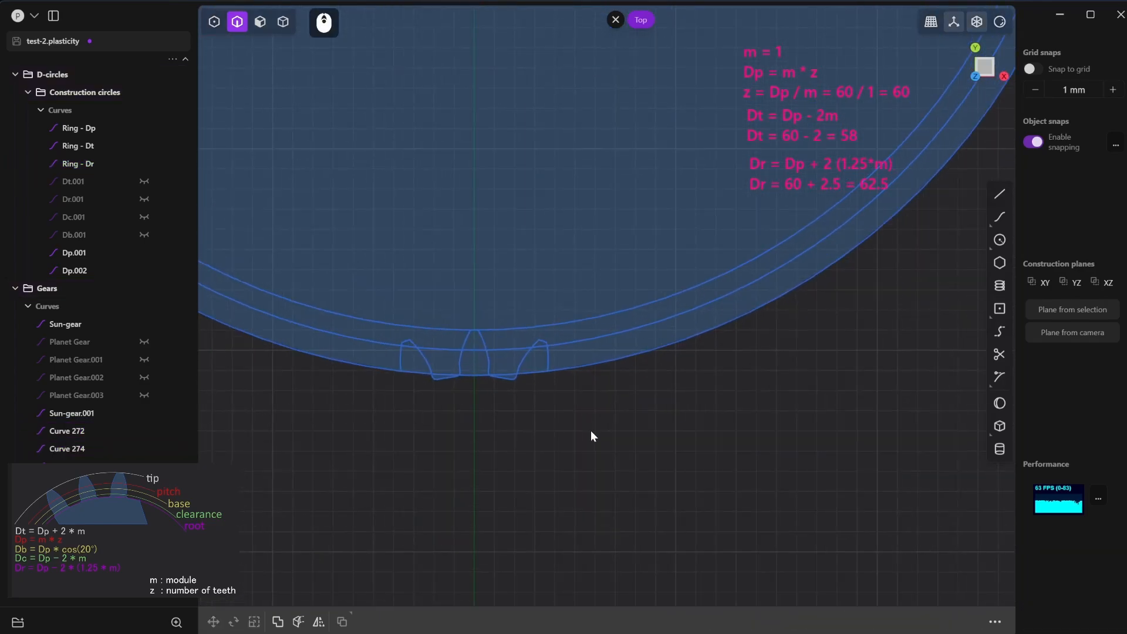
left_click(544, 360)
key("Delete")
scroll(520, 393, "up", 1)
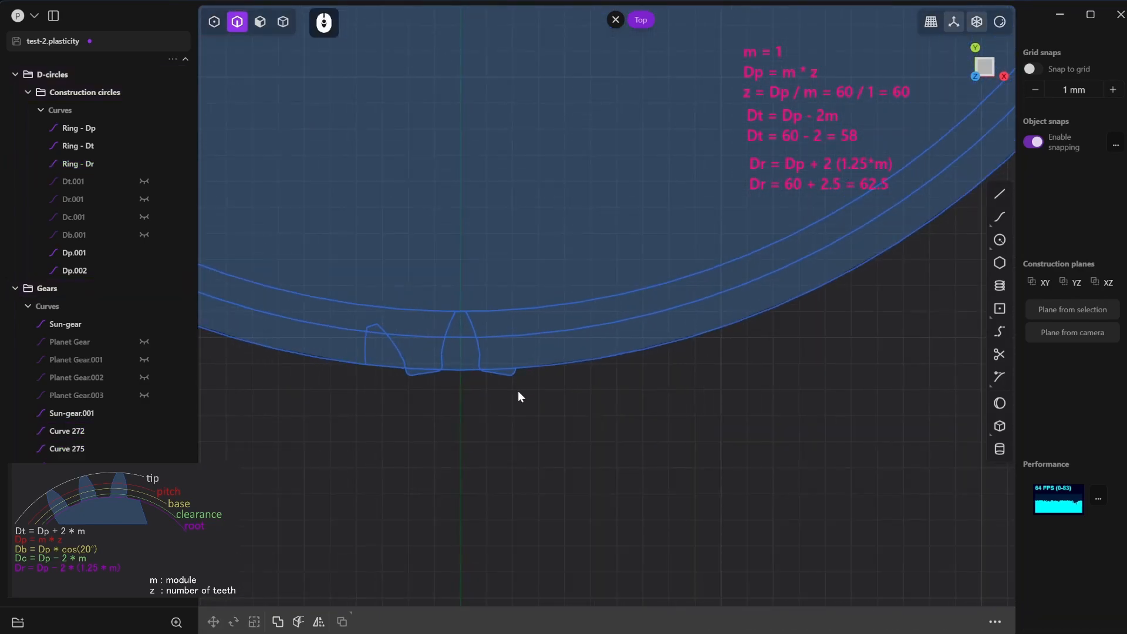
left_click(512, 373)
key("Delete")
left_click(419, 372)
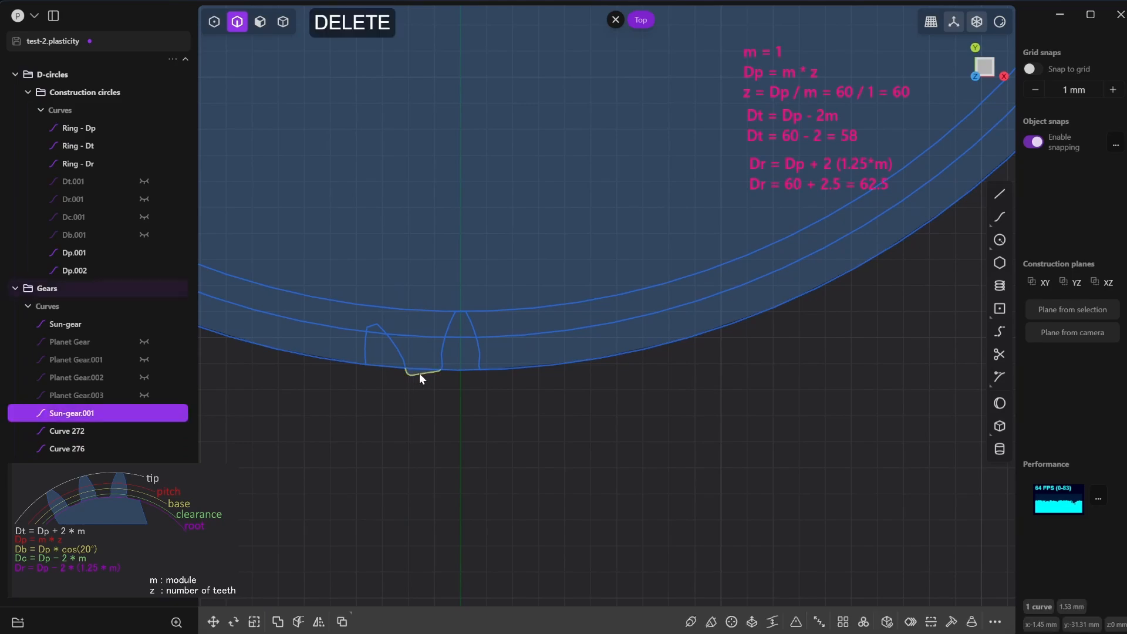
key("Delete")
left_click(402, 358)
key("Delete")
scroll(489, 393, "down", 6)
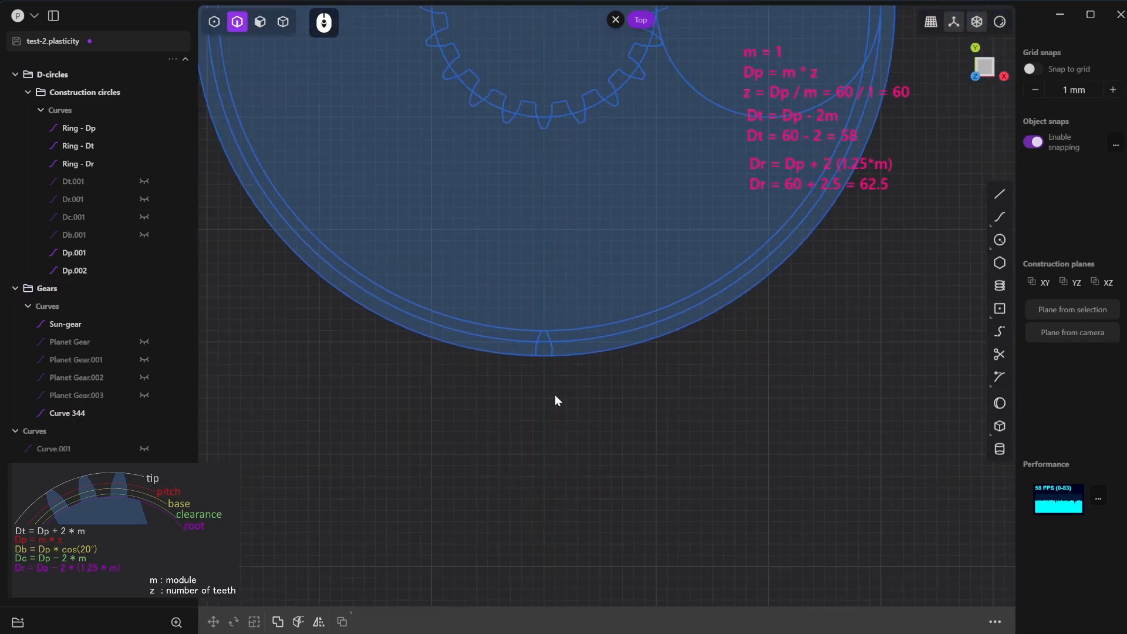
- Hide the Sun-gear, Ring - Dp, Ring - Dt, Dp.001 and Dp.002 curves
scroll(555, 398, "down", 5)
right_click_drag(634, 411, 650, 564)
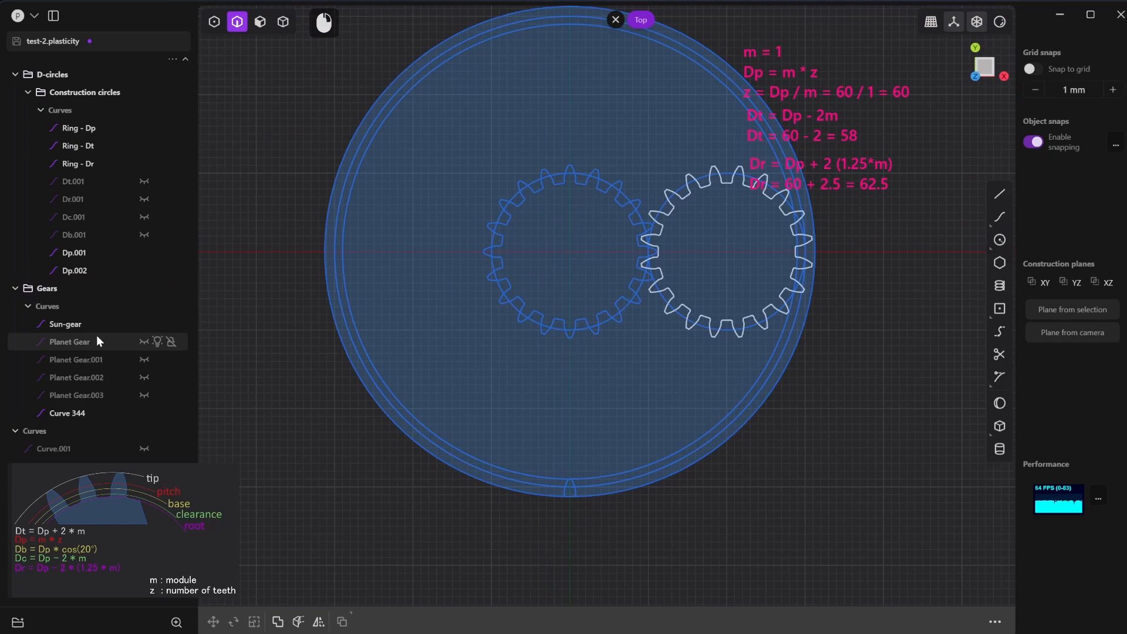
left_click(143, 324)
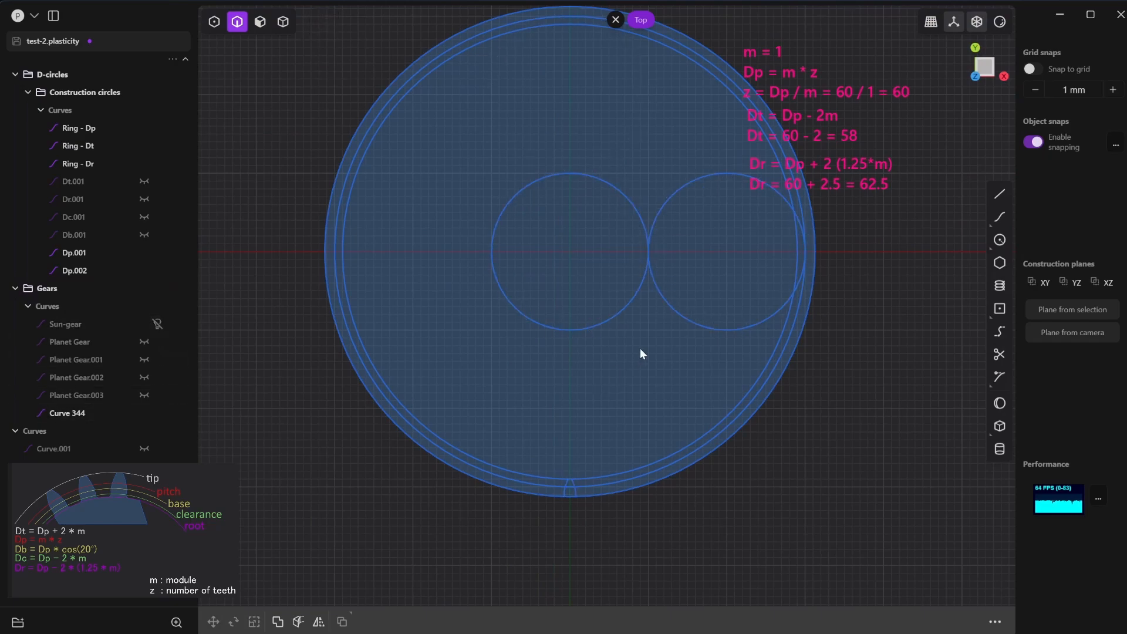
left_click(144, 128)
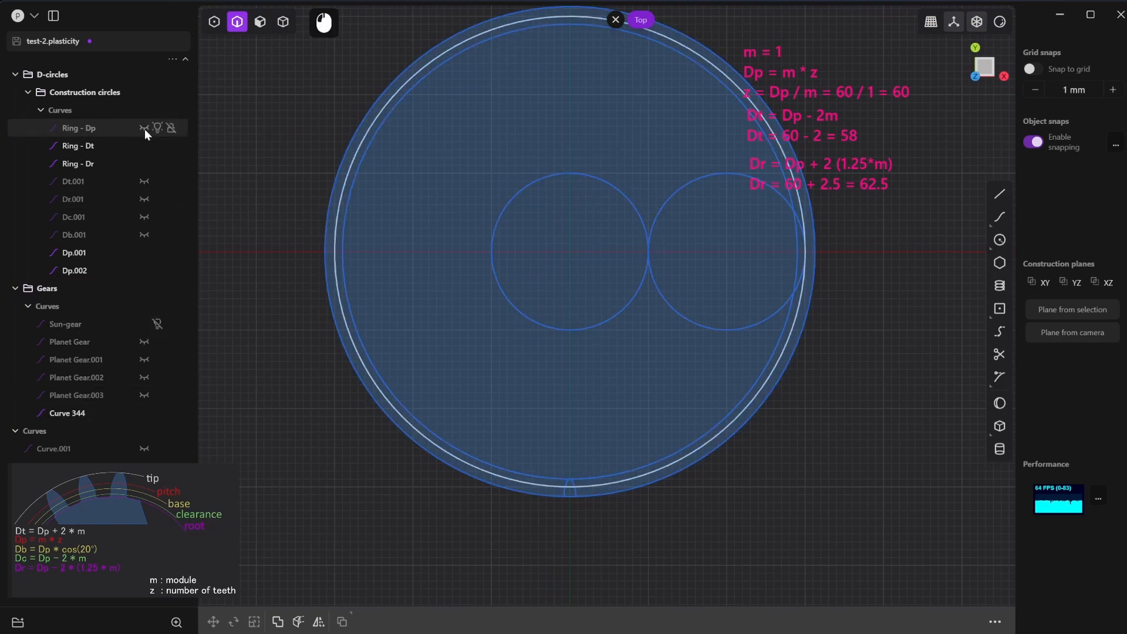
left_click(143, 146)
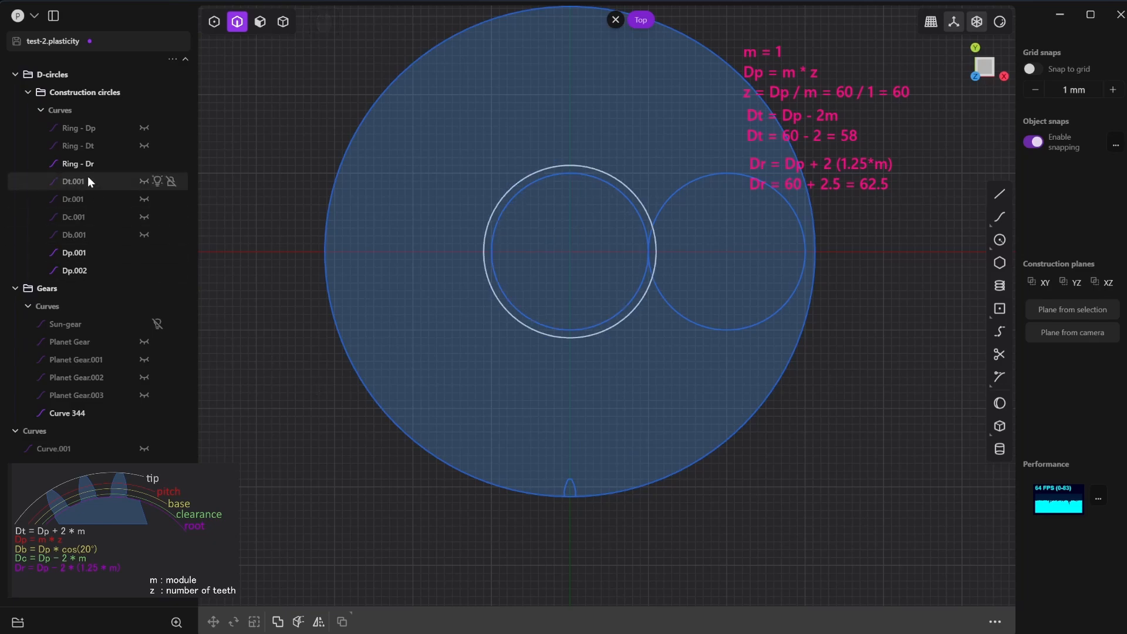
left_click(142, 253)
left_click(144, 270)
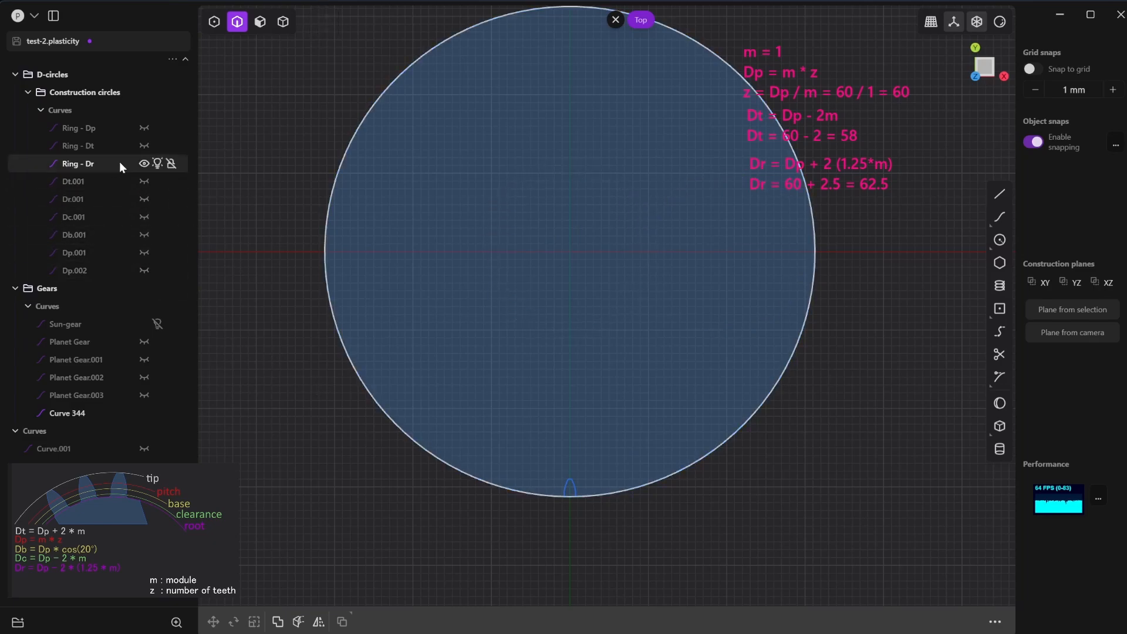
- Duplicate the Ring - Dr circle in place and hide the original
left_click(97, 163)
key("shift+d")
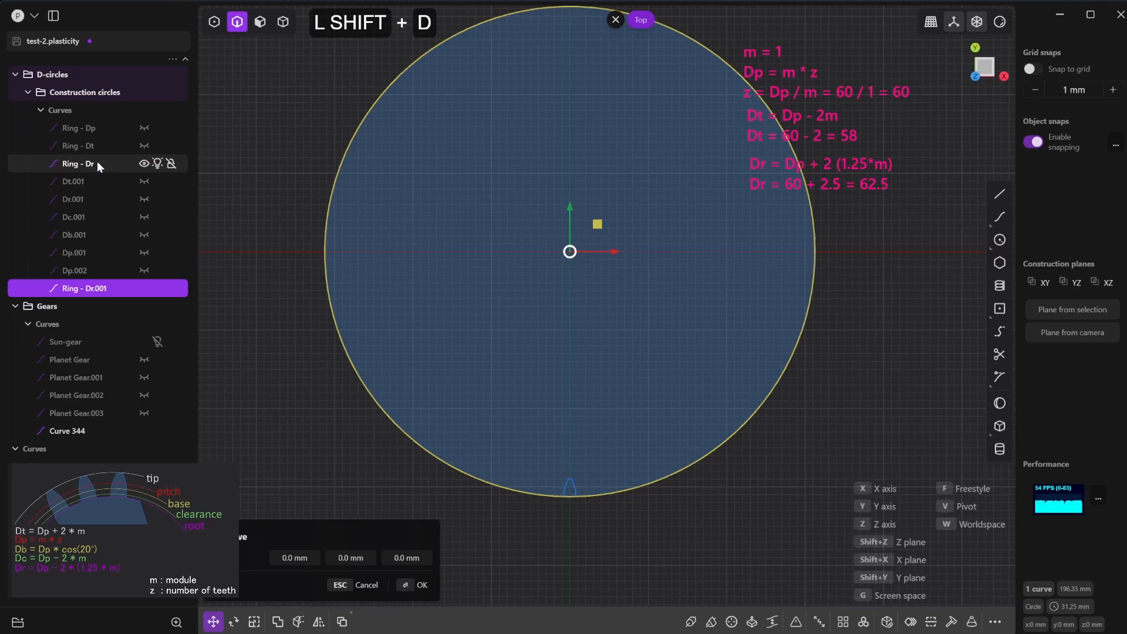
left_click(144, 164)
scroll(600, 491, "up", 8)
right_click_drag(690, 527, 716, 469)
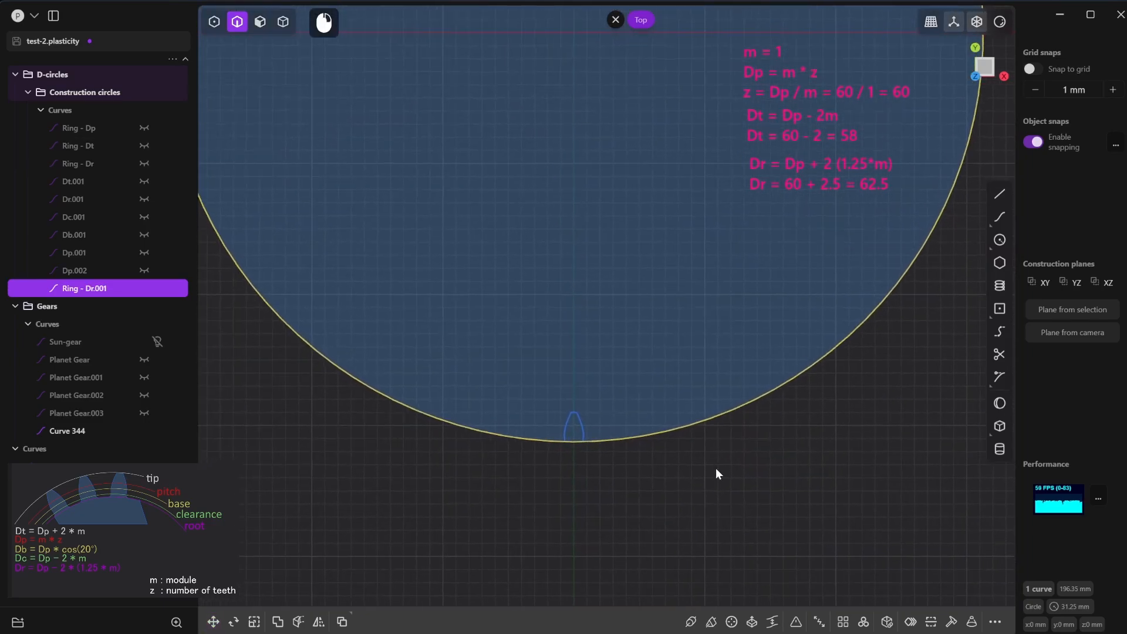
- Start a radial array of the single tooth curve with the ring circle's centre as its centre point
scroll(618, 452, "up", 2)
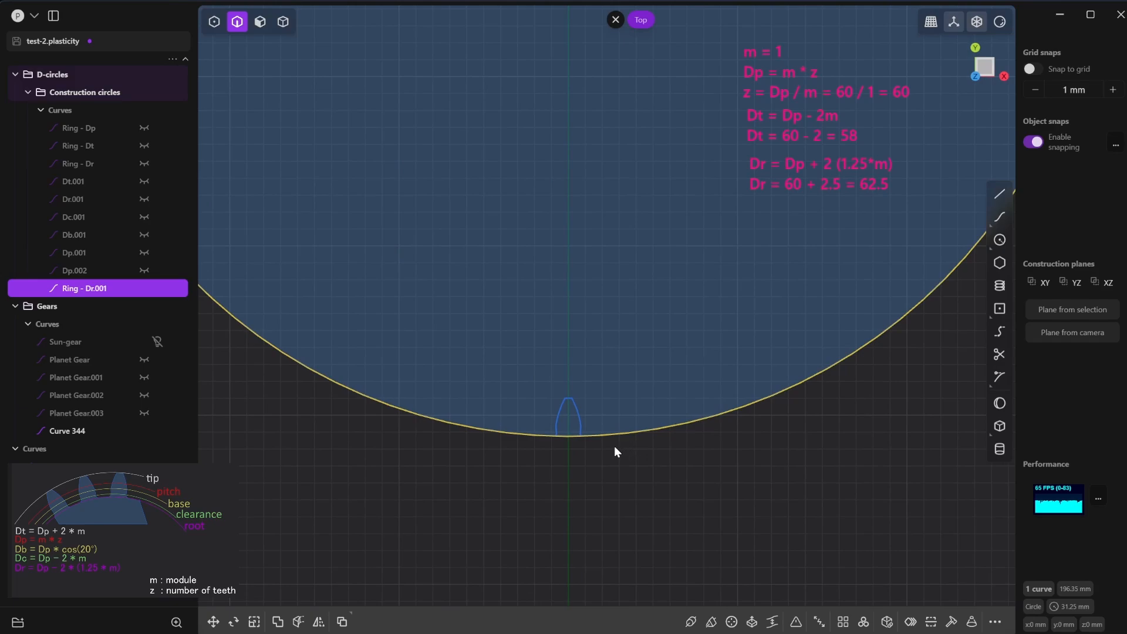
left_click(588, 455)
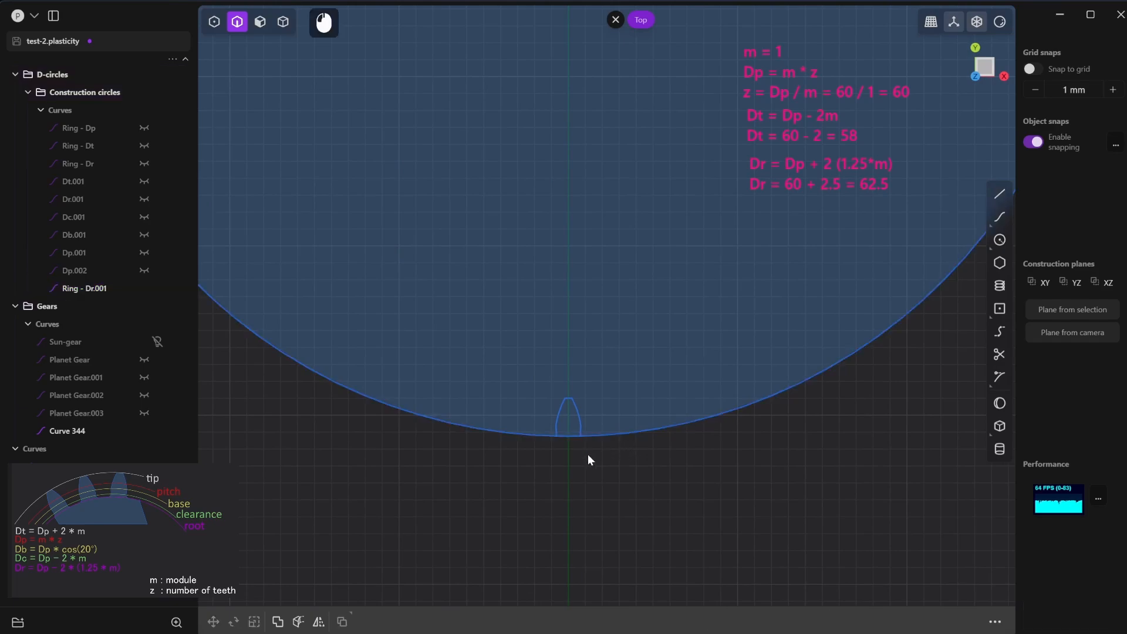
left_click(579, 423)
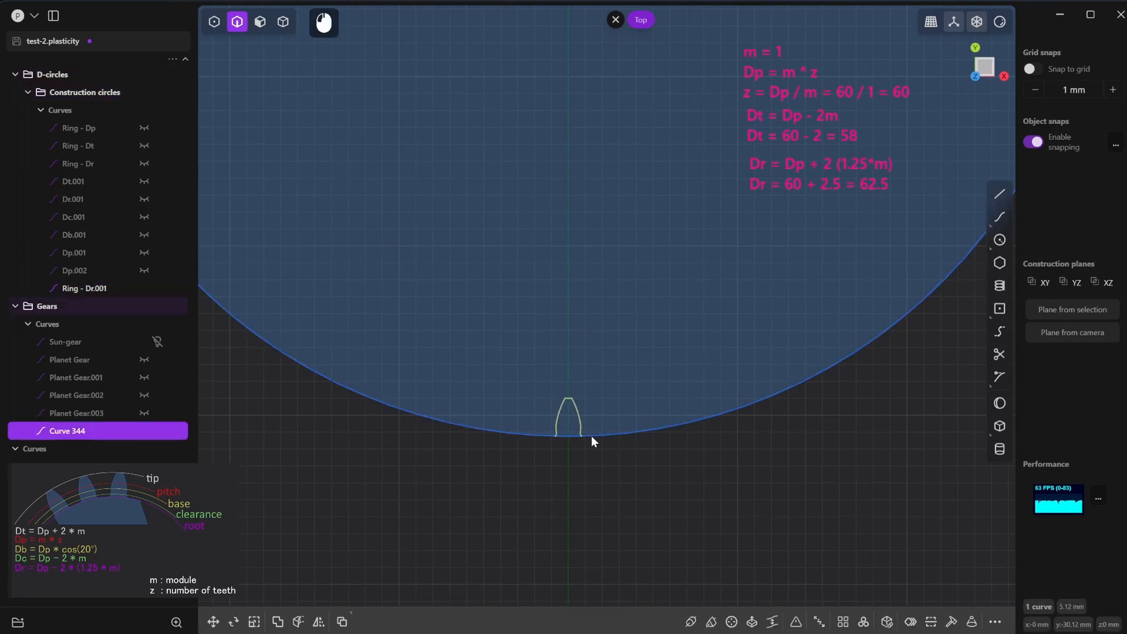
left_click(862, 622)
scroll(794, 446, "down", 5)
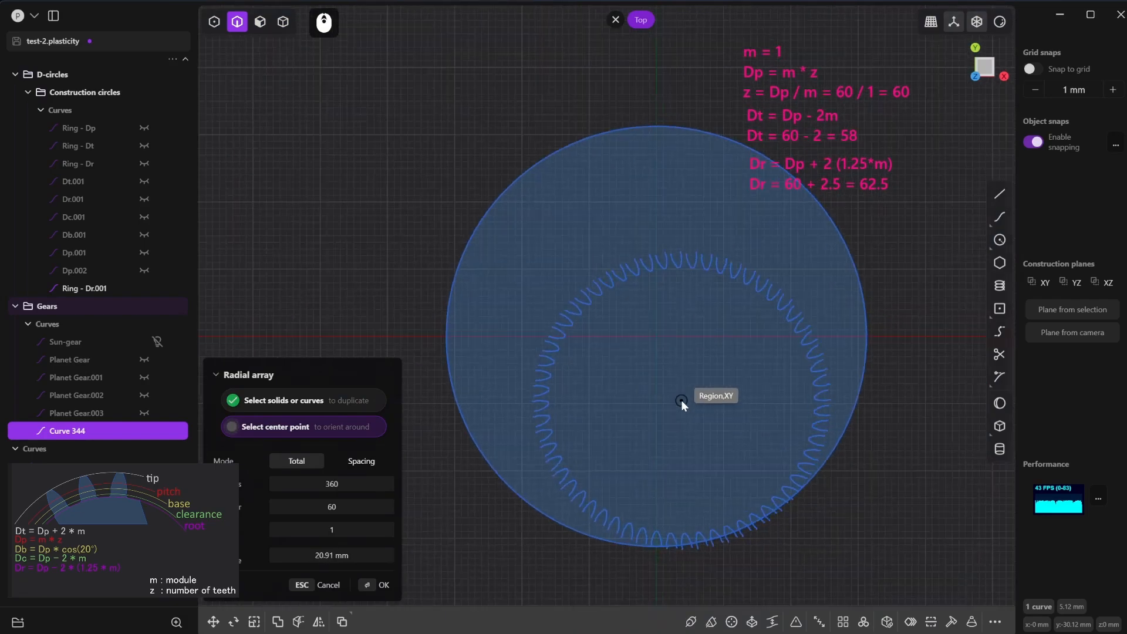
scroll(681, 400, "up", 3)
left_click(649, 310)
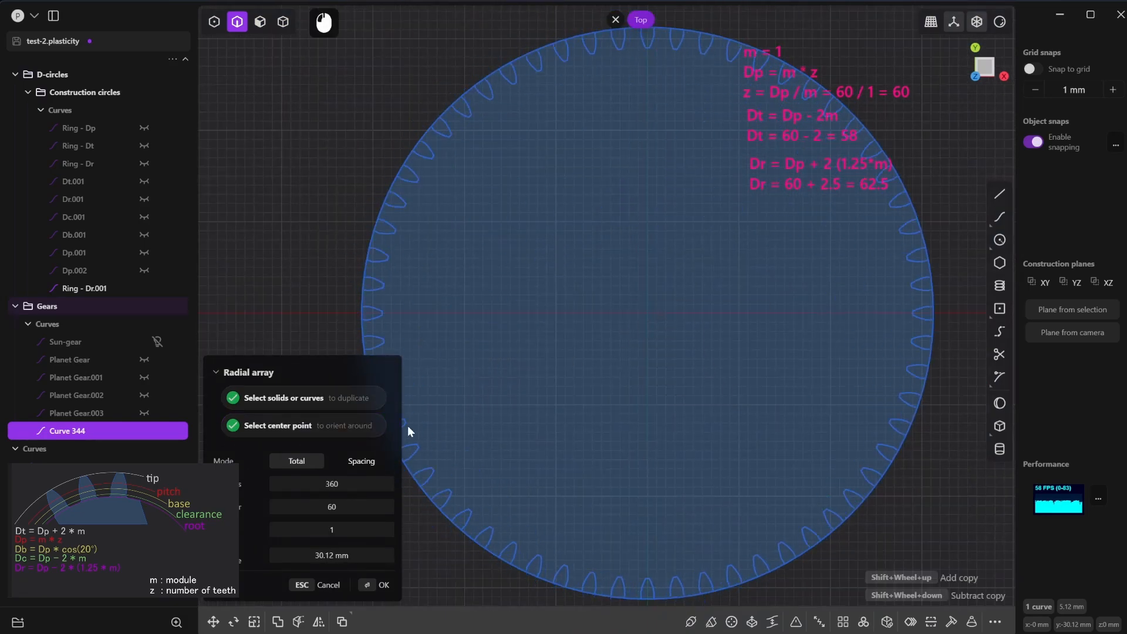
- Set the radial array's angle to 360/60 degrees and its count to 2, and apply it
left_click(364, 486)
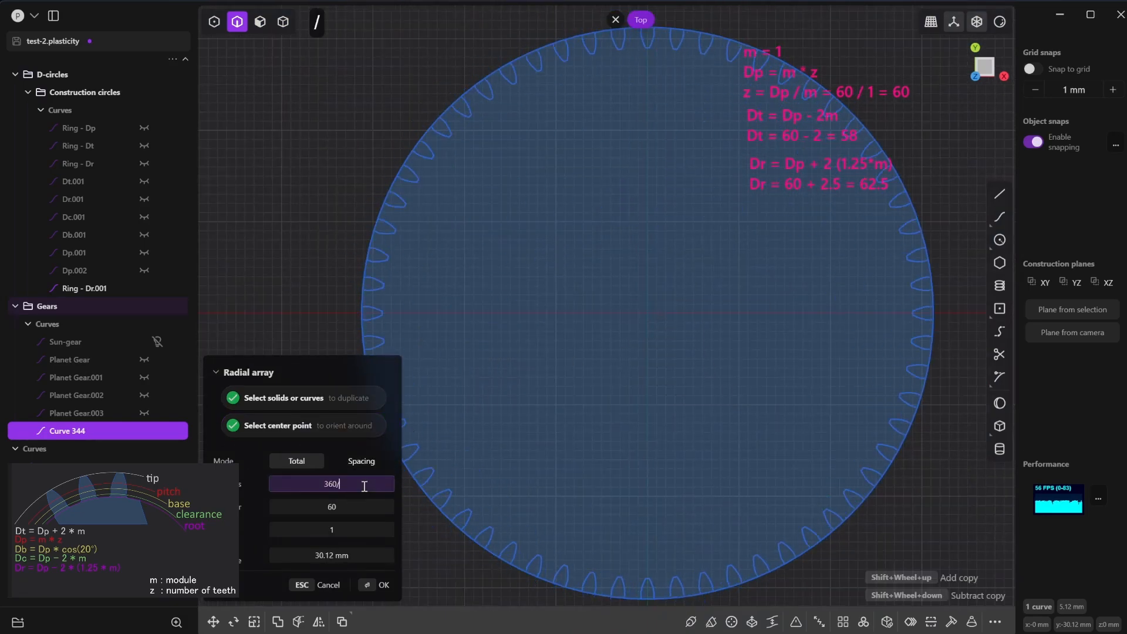
type("/60")
key("Tab")
type("2")
key("Tab")
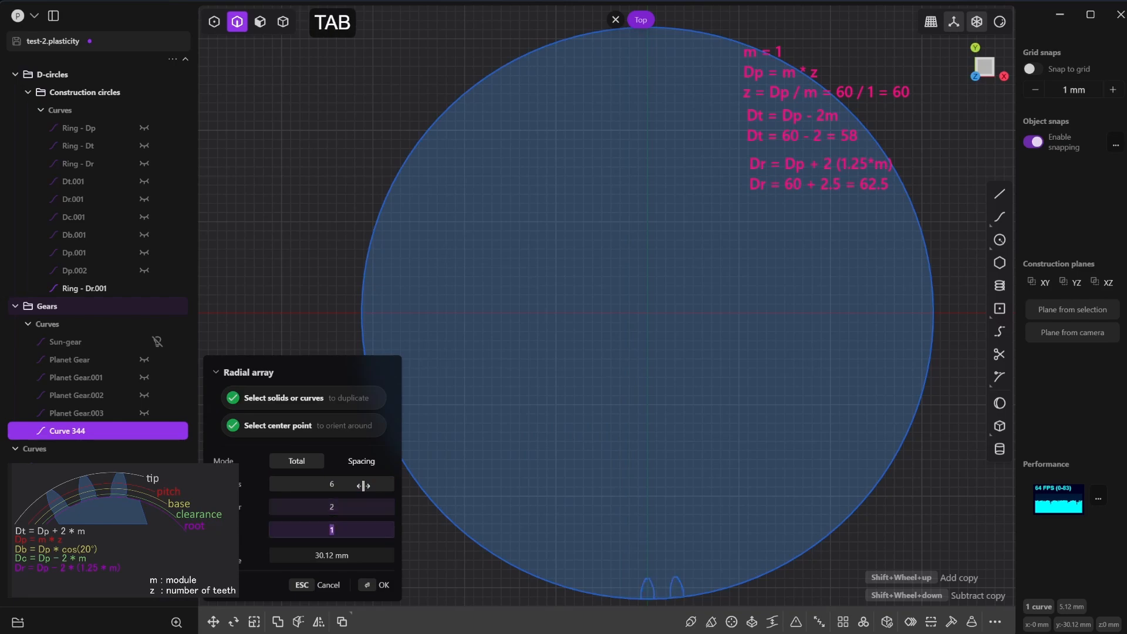
left_click(382, 584)
scroll(603, 520, "down", 3)
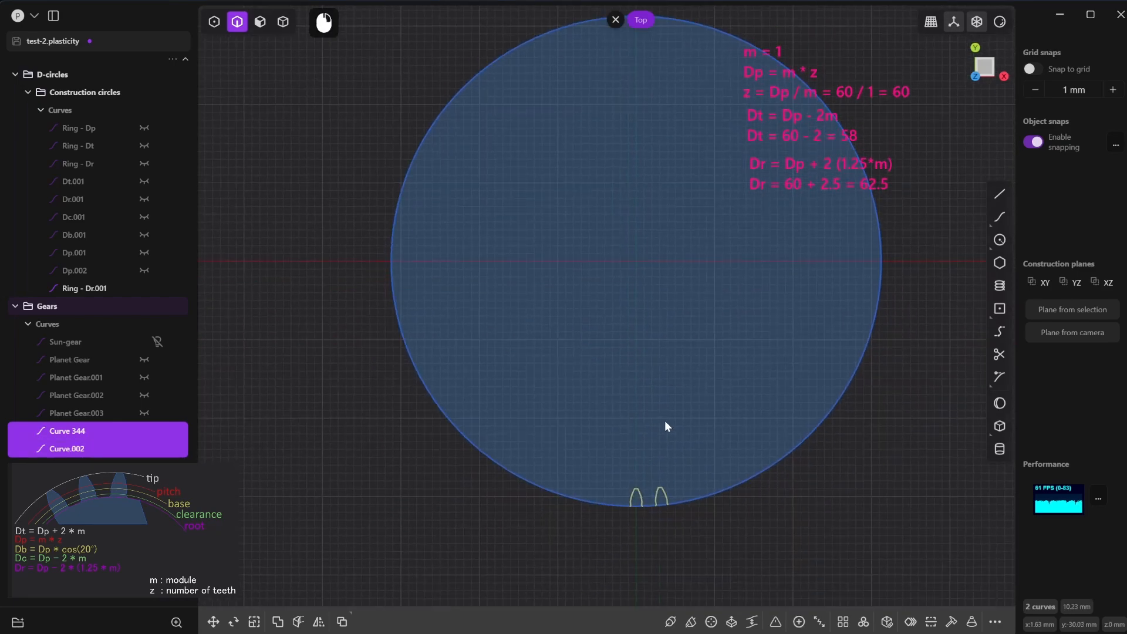
- Trim the Ring - Dr.001 circle down to the short root arc between the two tooth curves
scroll(671, 468, "up", 3)
key("t")
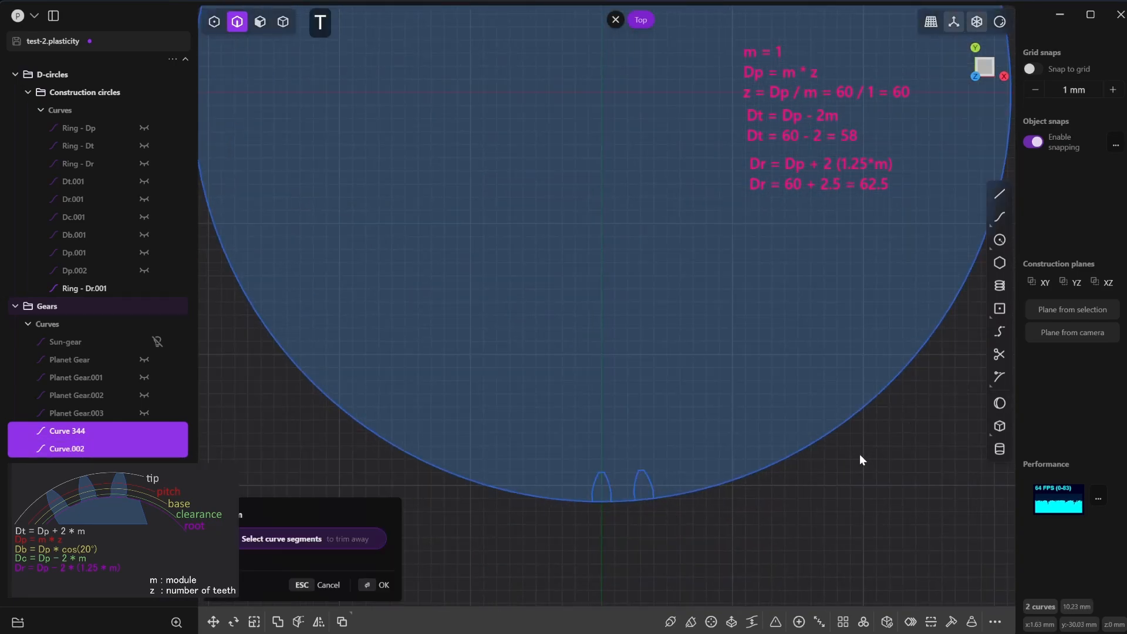
left_click(744, 478)
scroll(647, 511, "up", 3)
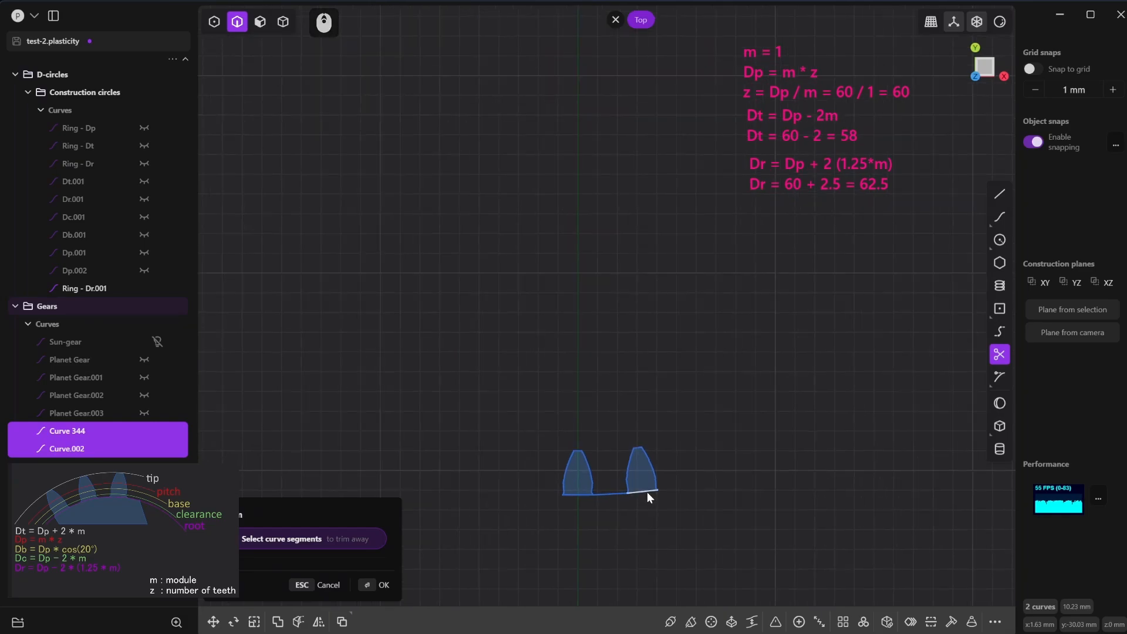
left_click(583, 495)
scroll(617, 502, "up", 3)
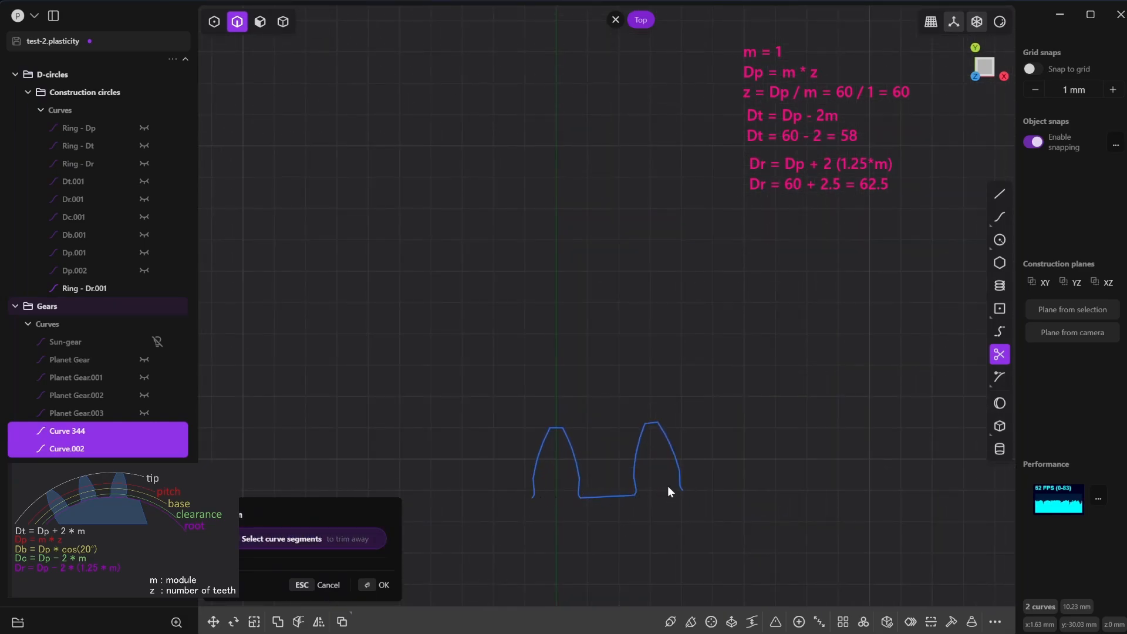
- Trim away the second tooth above its root corner and the first tooth's outer foot, and join the remaining segments into one curve
left_click(638, 458)
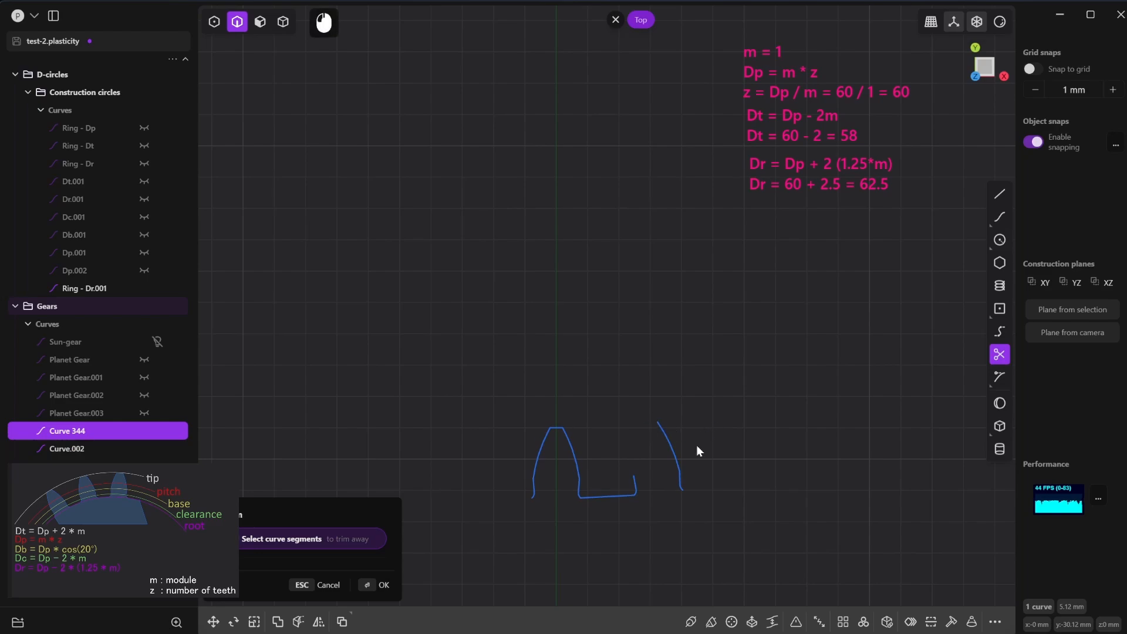
left_click(663, 502)
left_click(536, 495)
left_click(385, 584)
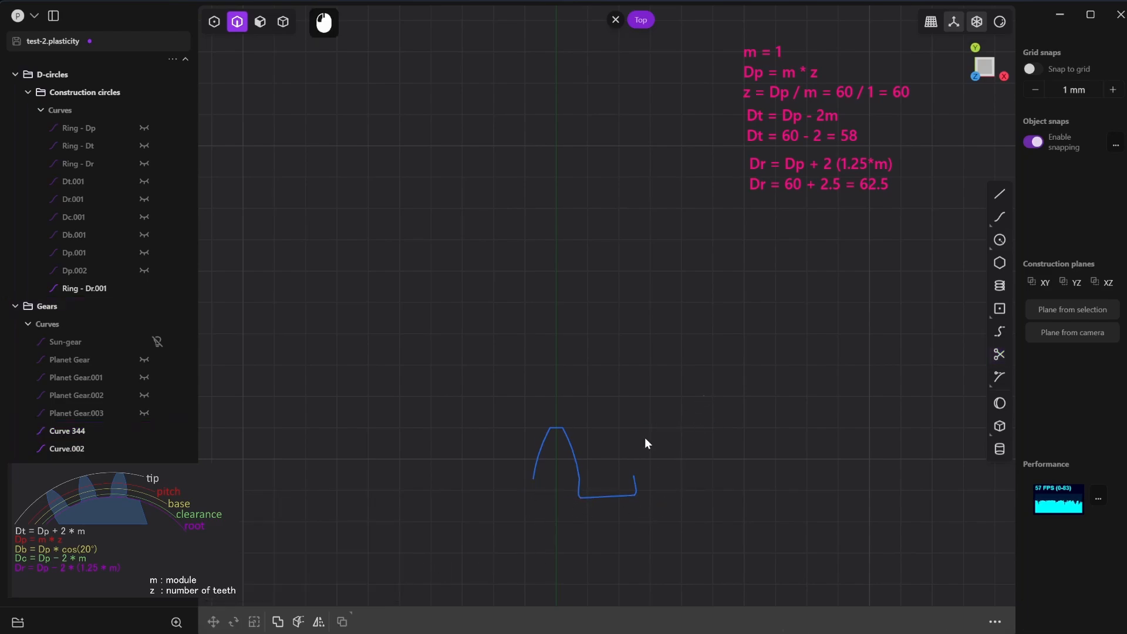
left_click_drag(646, 441, 475, 539)
key("j")
- Radially array the tooth profile about the origin with 60 copies over 360 degrees, and join the copies into one curve
scroll(588, 487, "down", 10)
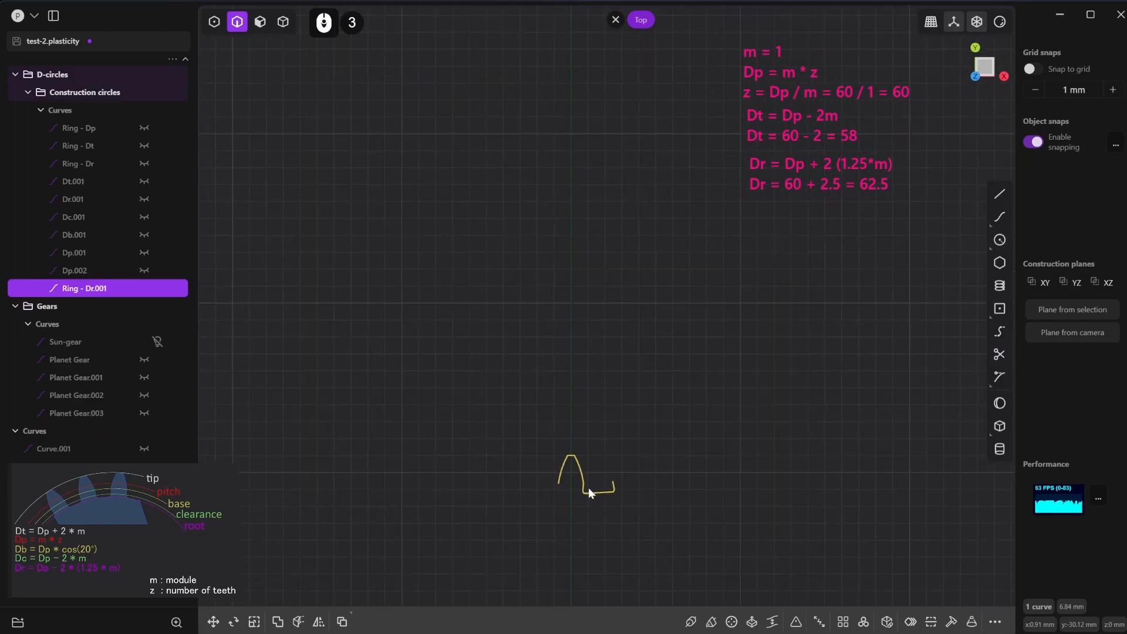
scroll(642, 413, "up", 1)
right_click_drag(642, 413, 650, 453)
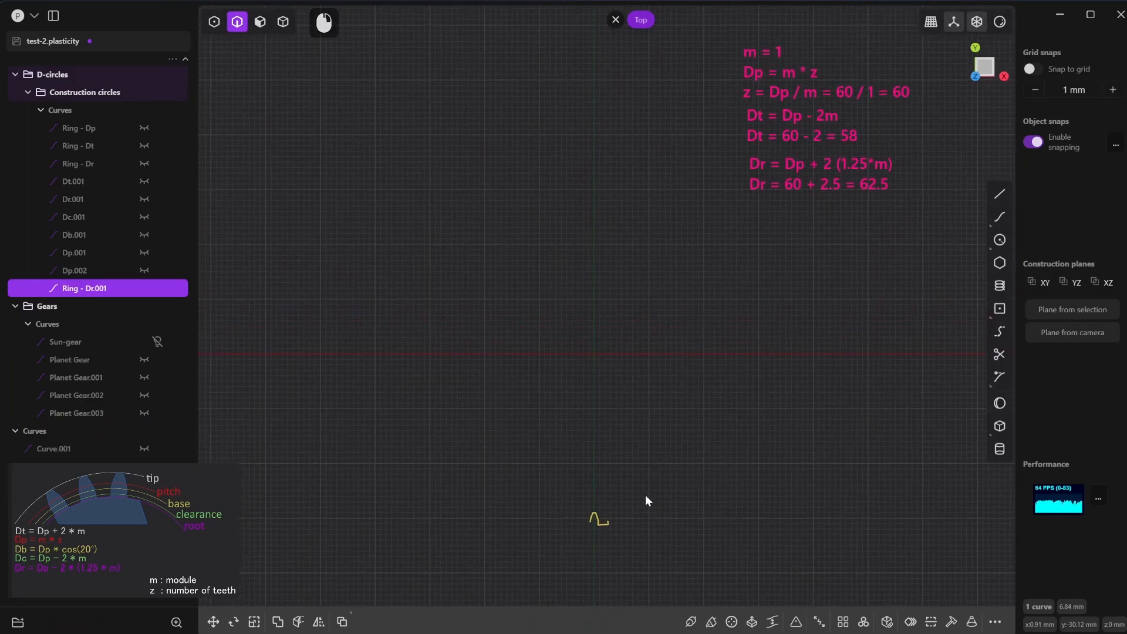
left_click(864, 622)
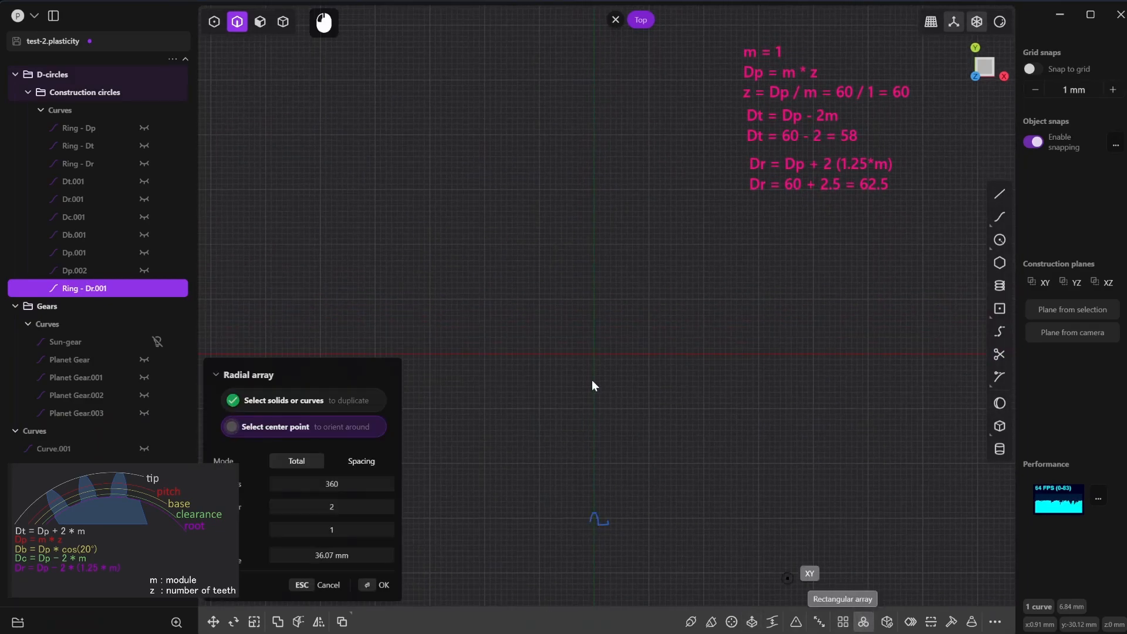
left_click(596, 355)
left_click(370, 506)
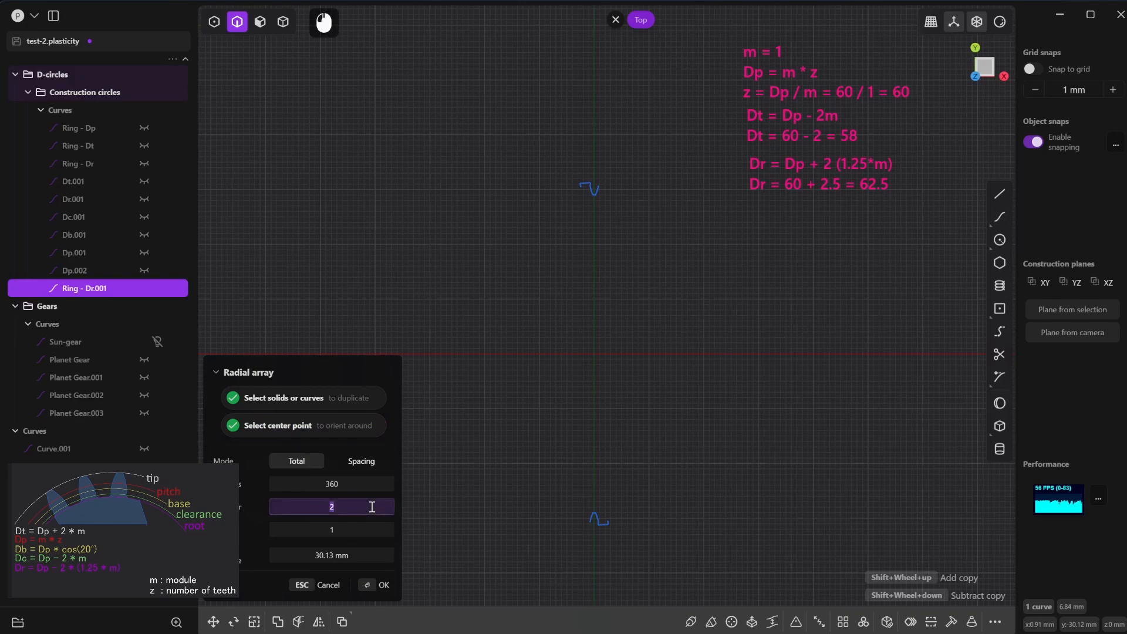
type("60")
key("Tab")
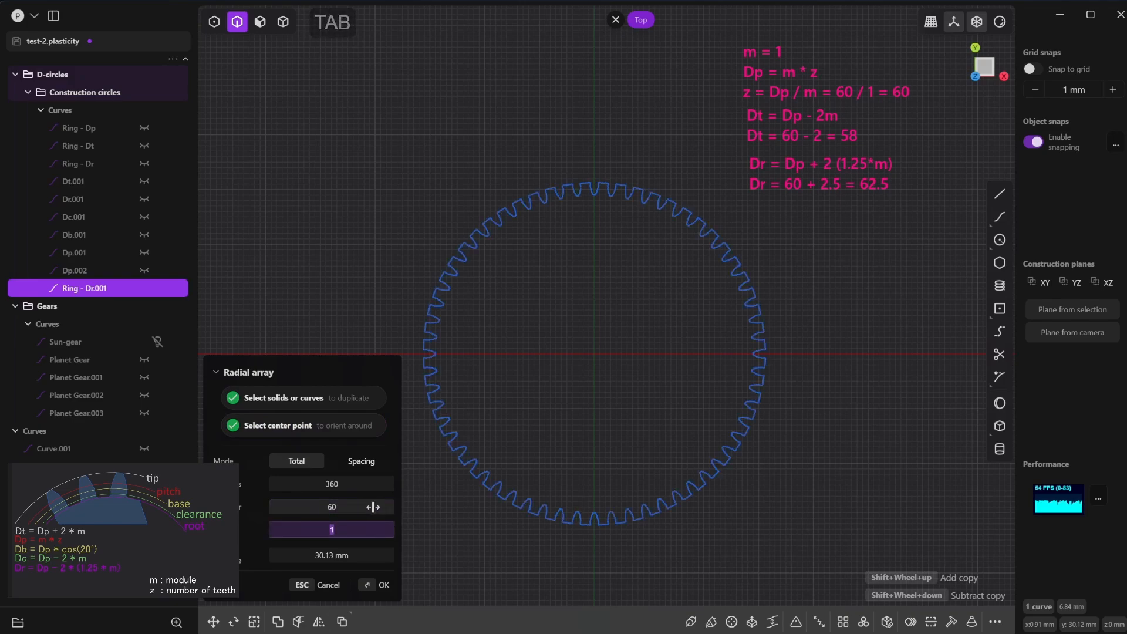
left_click(375, 584)
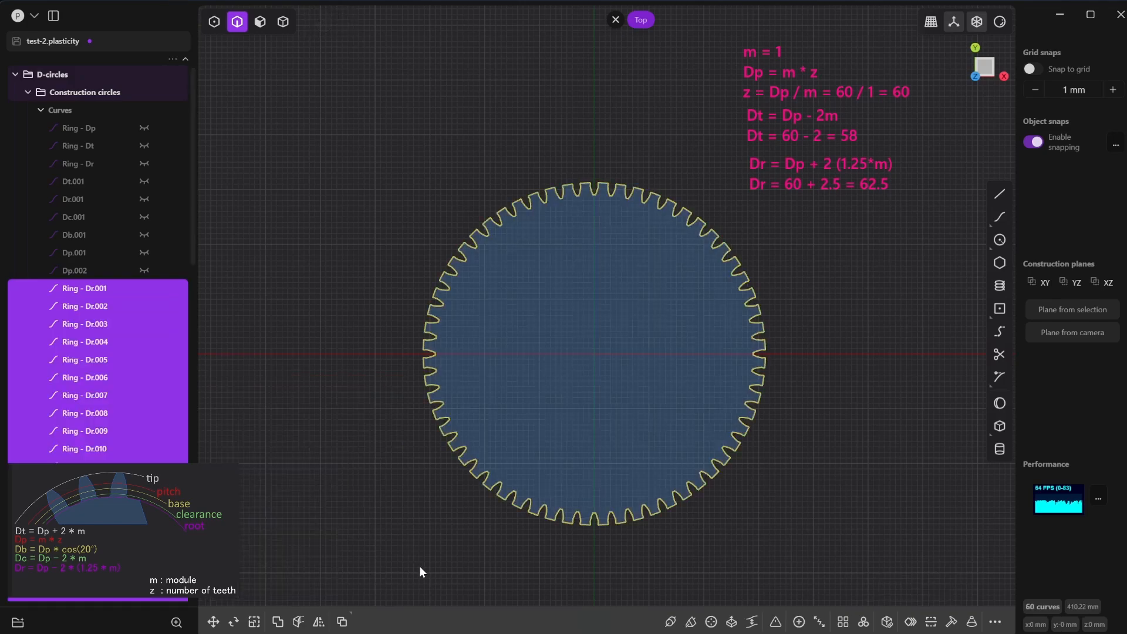
key("j")
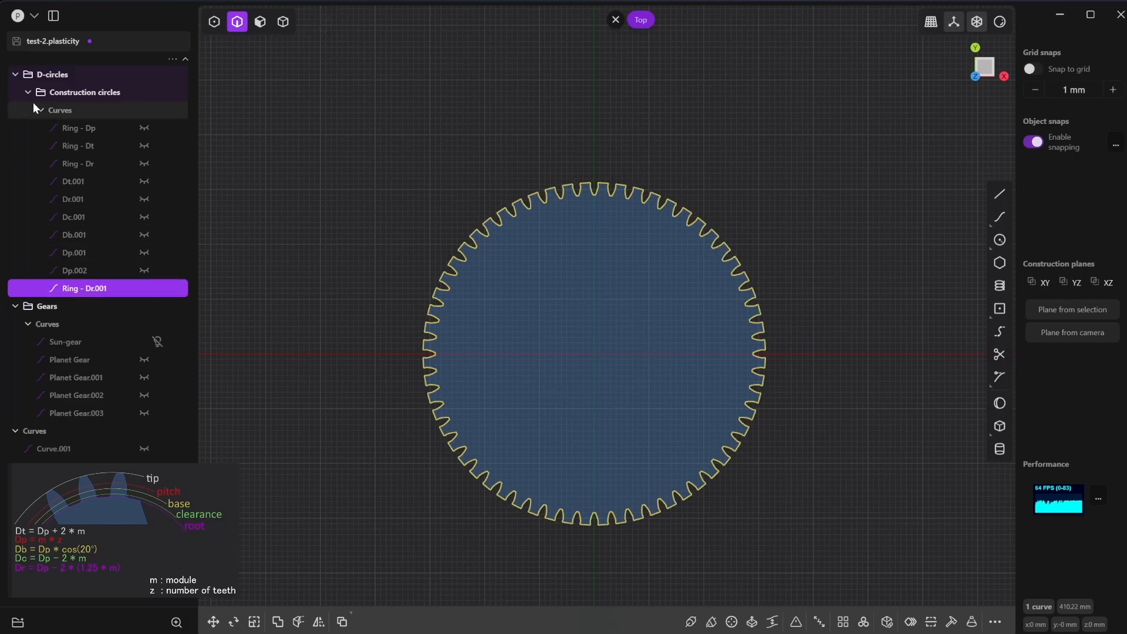
- Show the Ring - Dr circle and rename the joined tooth curve Ring - Teeth
left_click(142, 163)
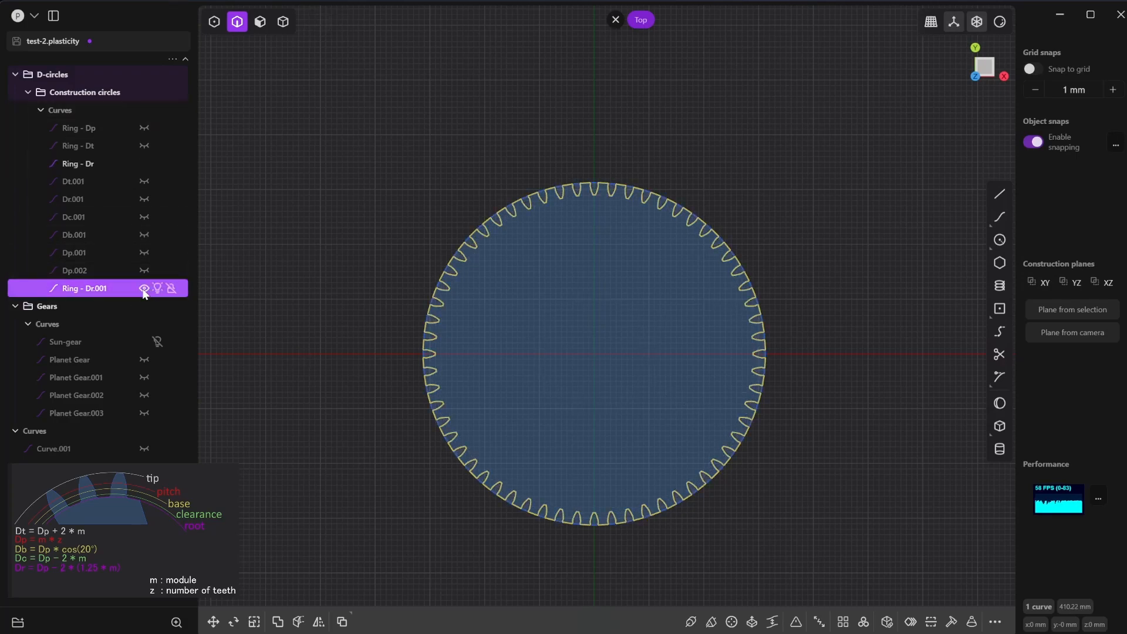
double_click(94, 291)
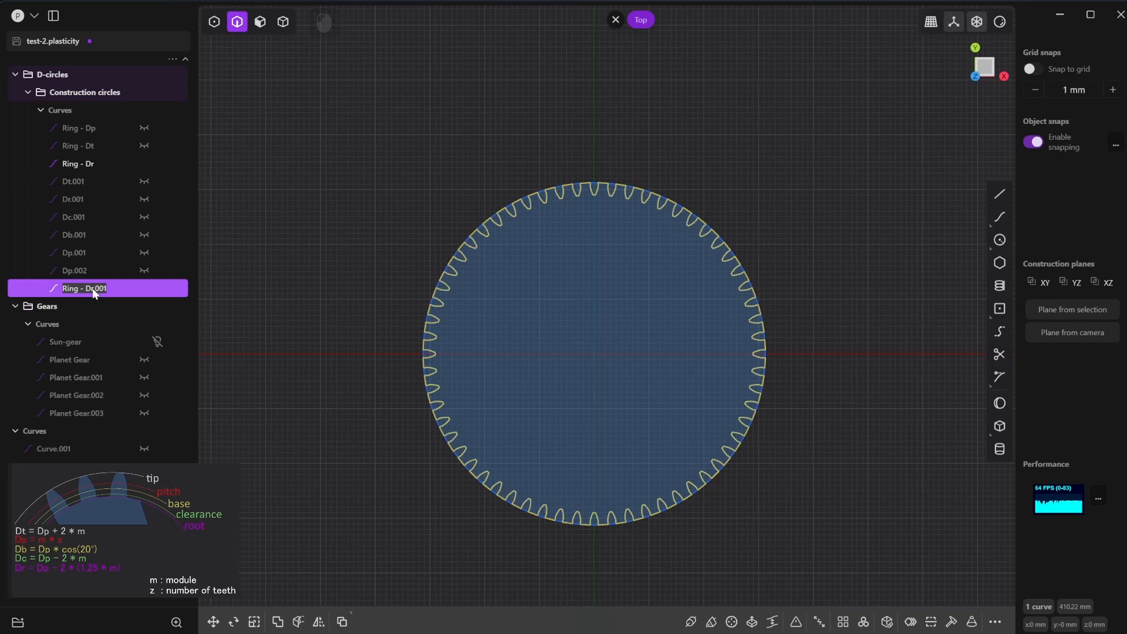
type("Ring - ")
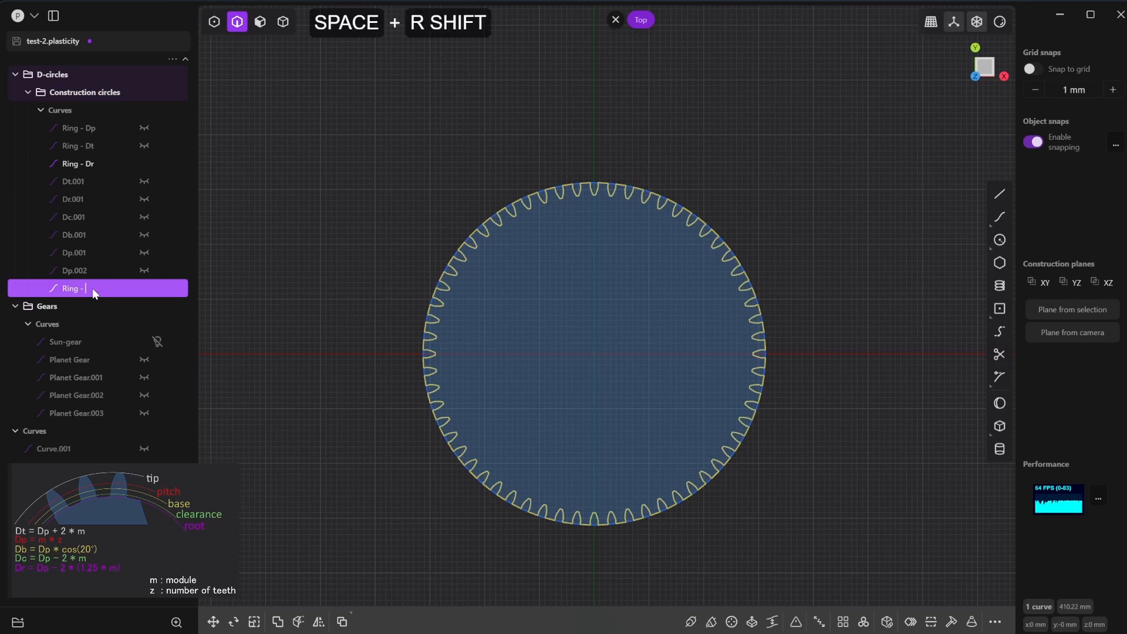
type("Teeth")
key("Return")
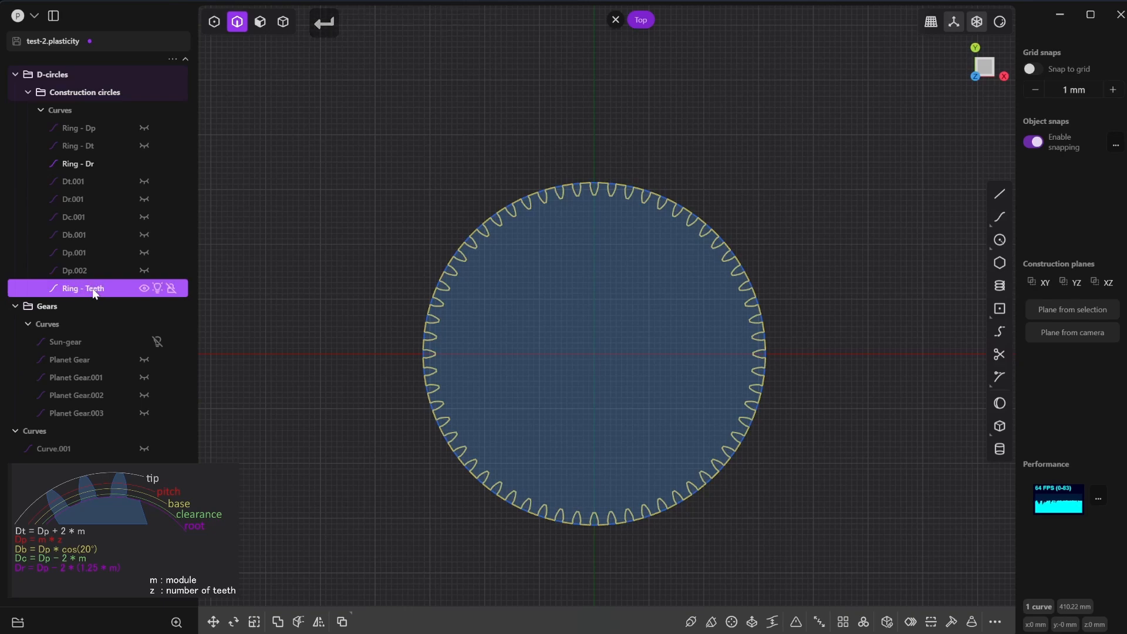
- Move the Ring - Teeth curve directly below Ring - Dr in the object list and hide it
left_click_drag(94, 293, 100, 170)
left_click(316, 218)
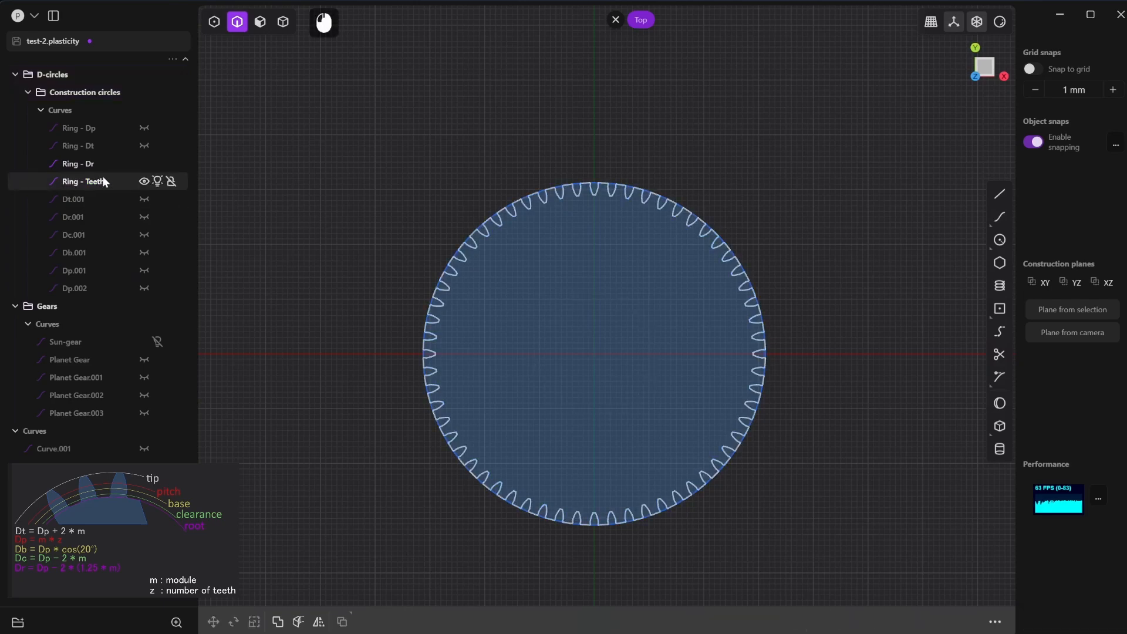
left_click(144, 181)
- Draw a 67.5 mm diameter circle centred on the origin as the ring gear's outer edge
left_click(583, 525)
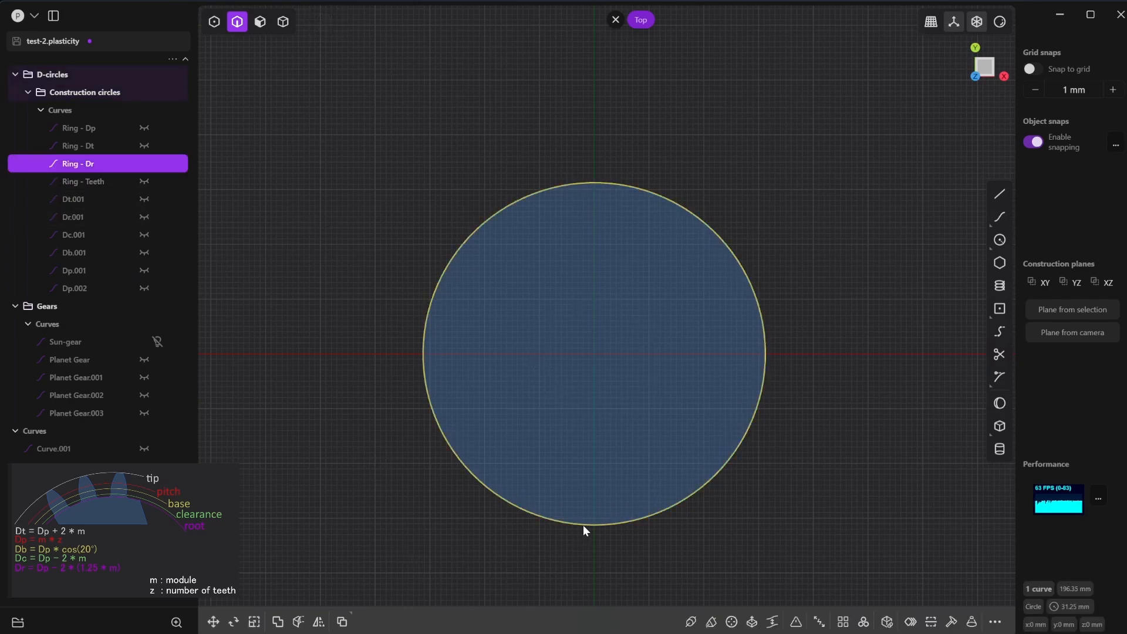
left_click(1001, 240)
left_click(595, 355)
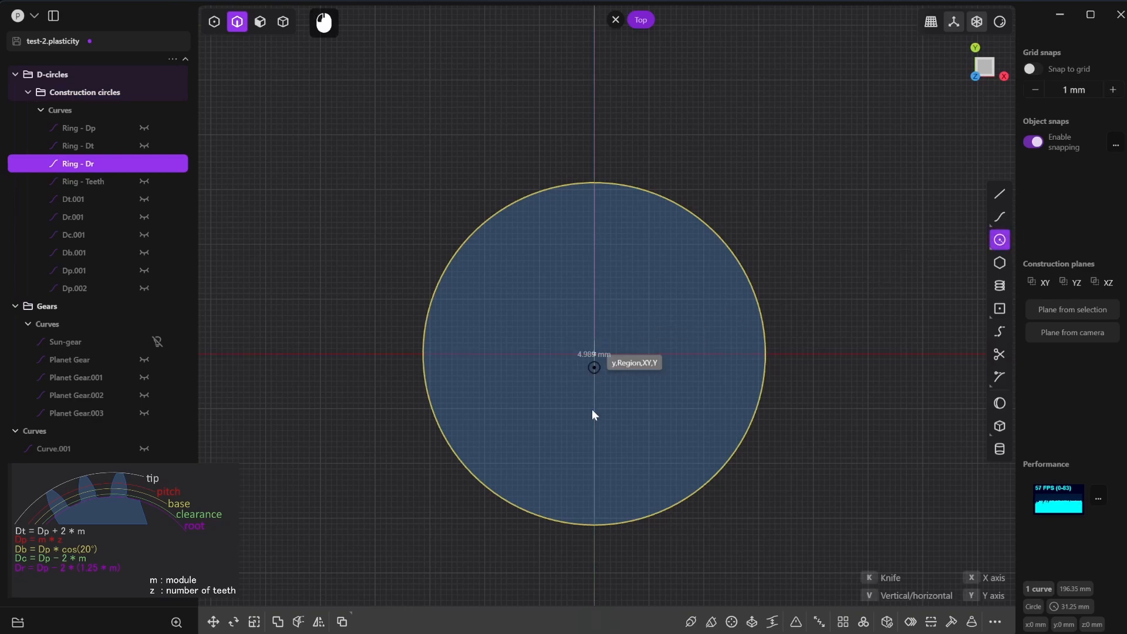
left_click(593, 529)
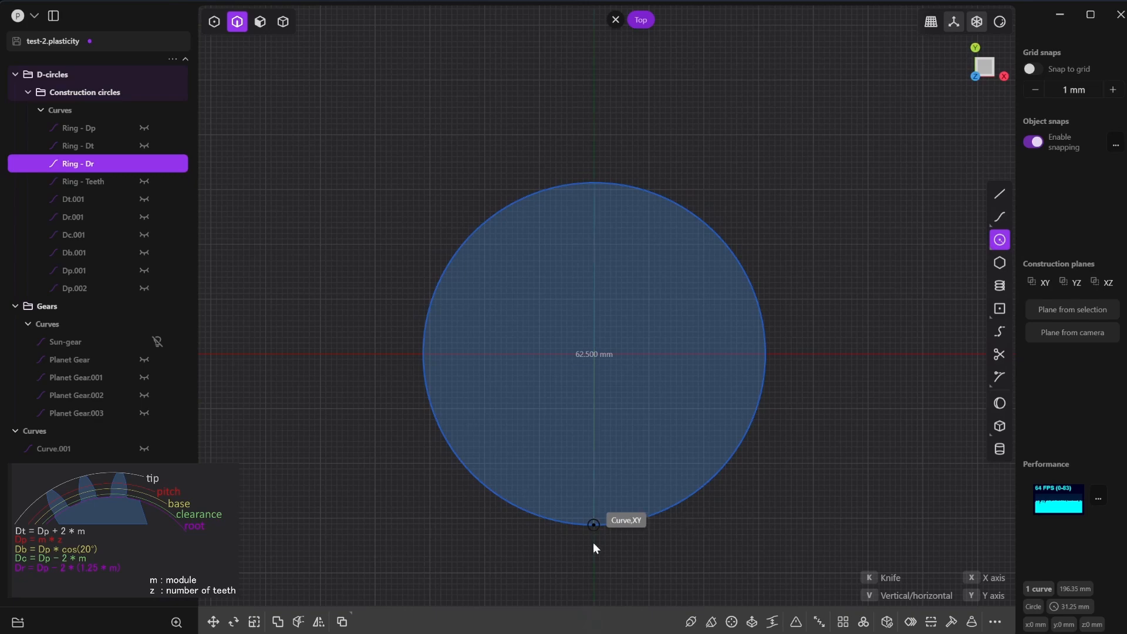
key("Tab")
type("6")
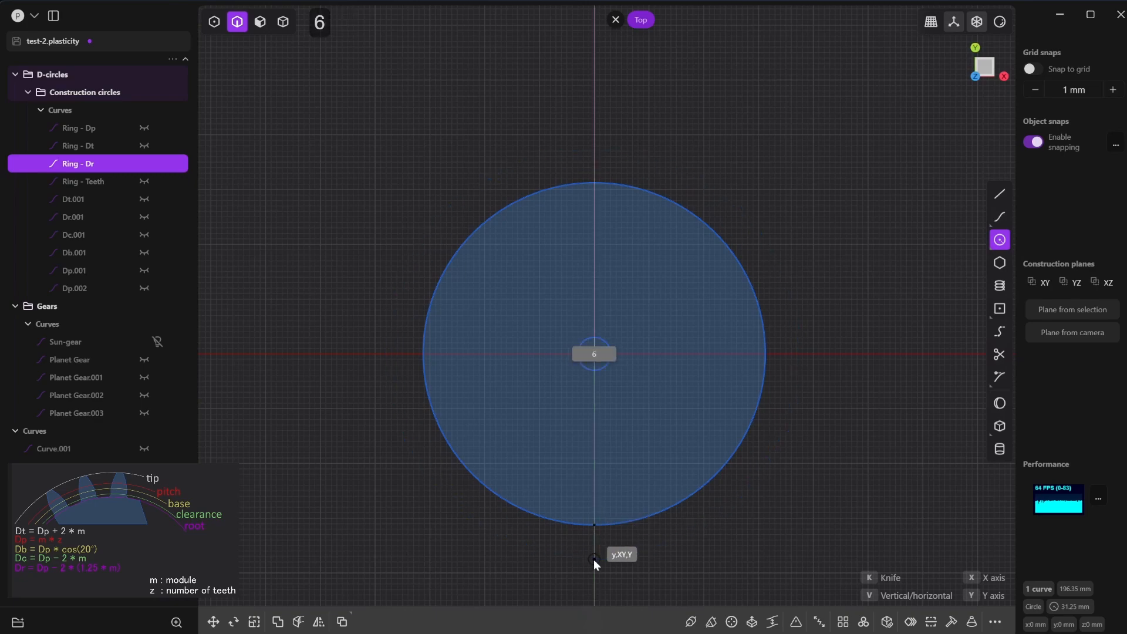
type("7.5")
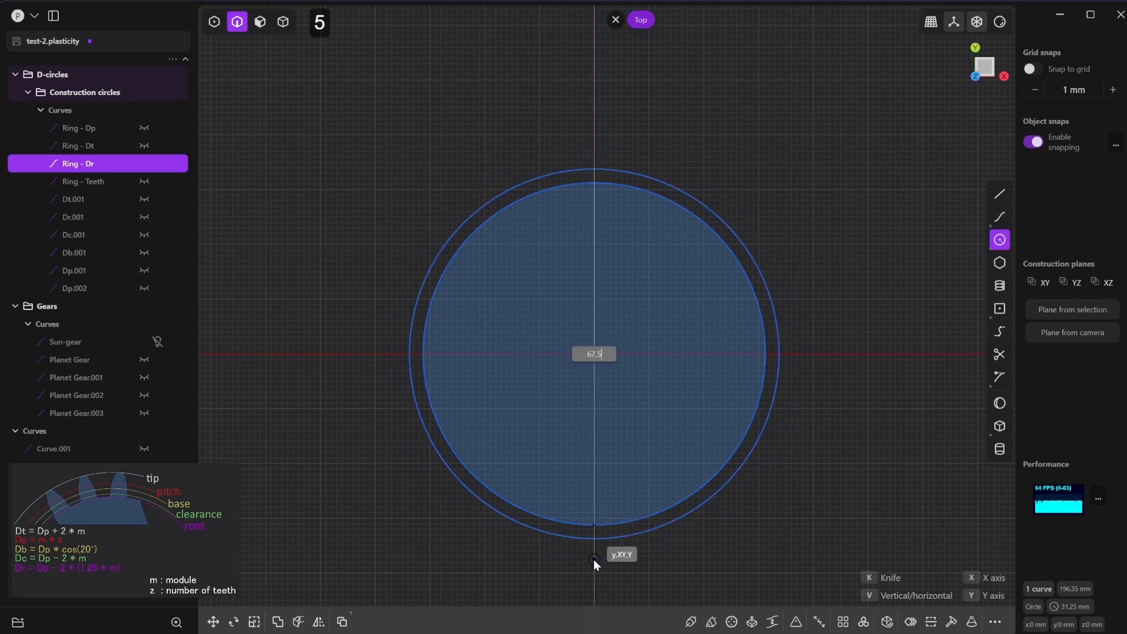
key("Return")
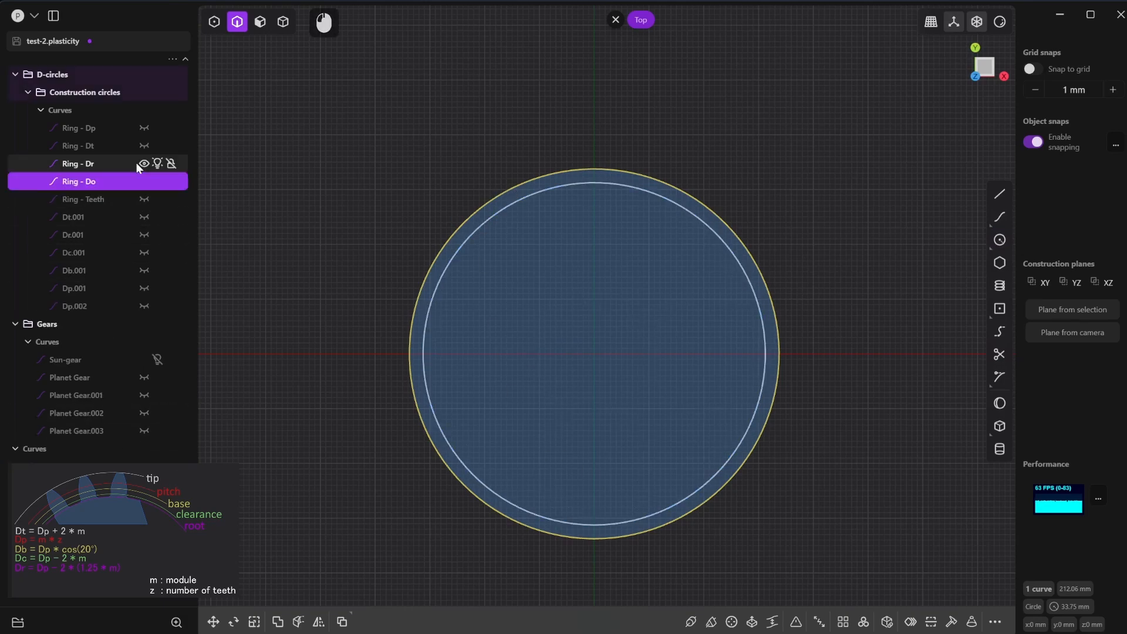
- Hide the Ring - Dr circle and show the Ring - Teeth, Sun-gear and four Planet Gear curves, with face selection active
left_click(143, 163)
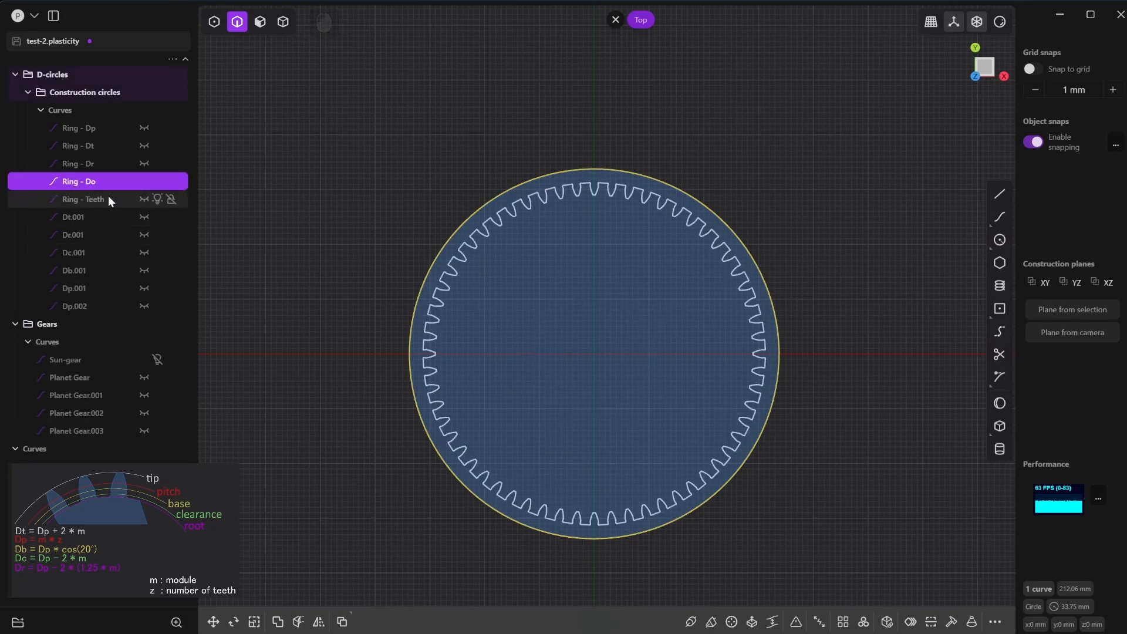
left_click(146, 197)
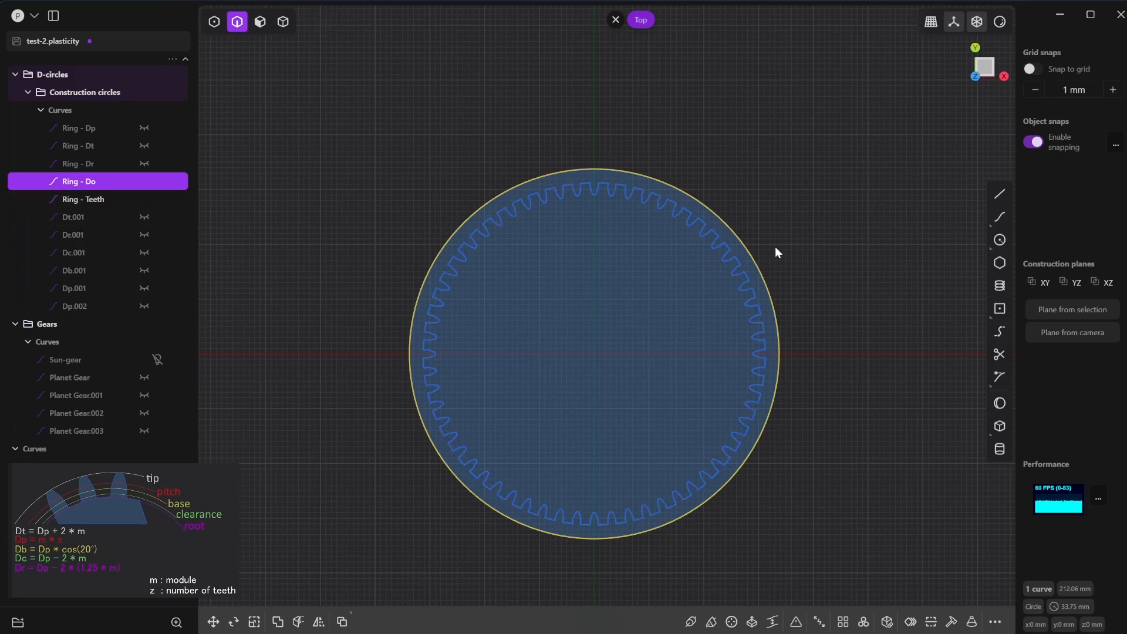
left_click(260, 21)
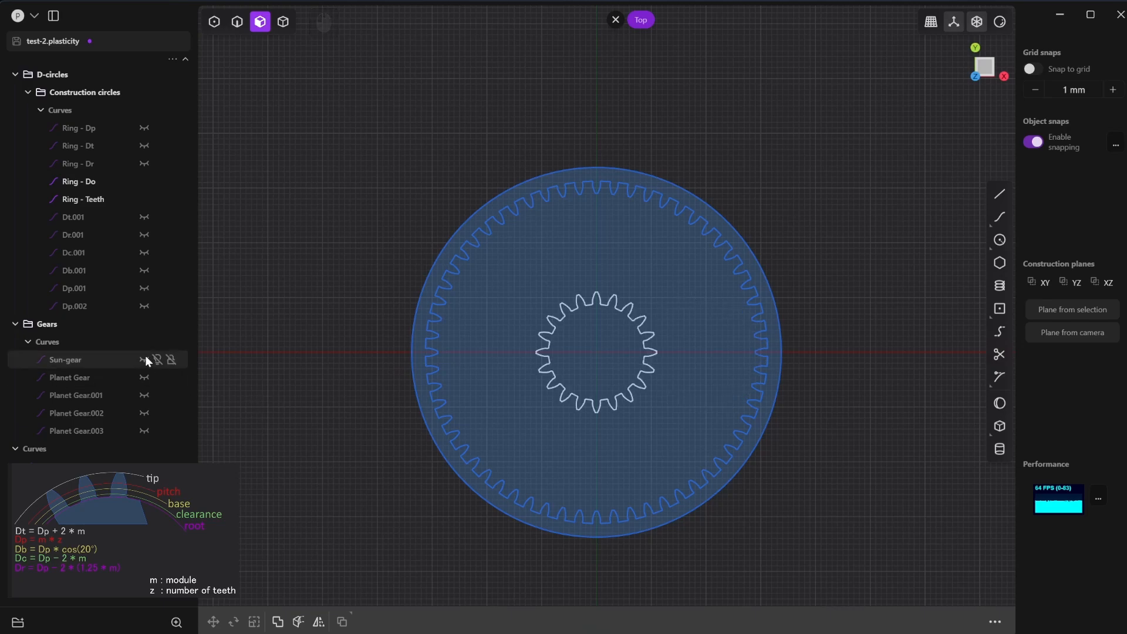
left_click(145, 377)
left_click(144, 395)
left_click(143, 413)
left_click(144, 430)
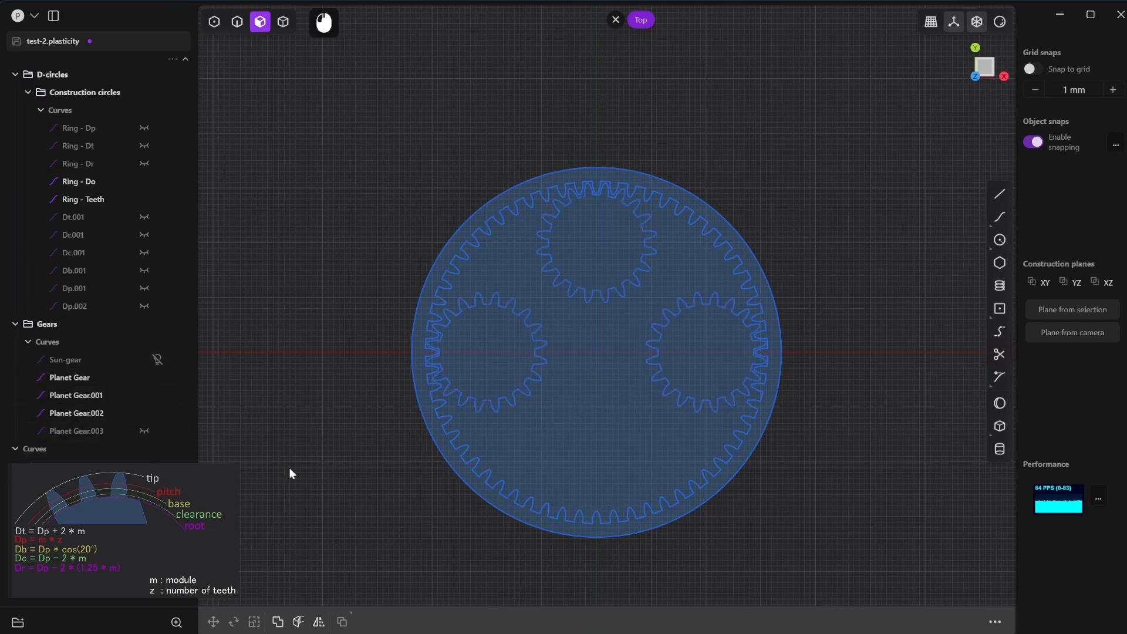
left_click(156, 359)
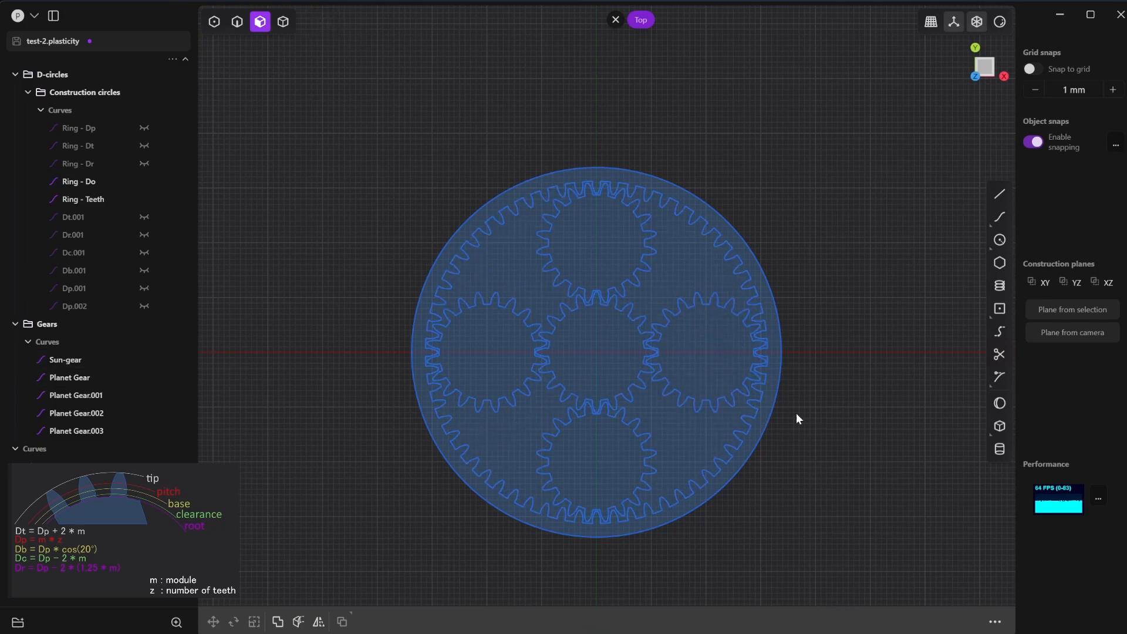
- Extrude the toothed ring region, the sun gear and the four planet gear regions together by 10 mm
left_click(768, 415)
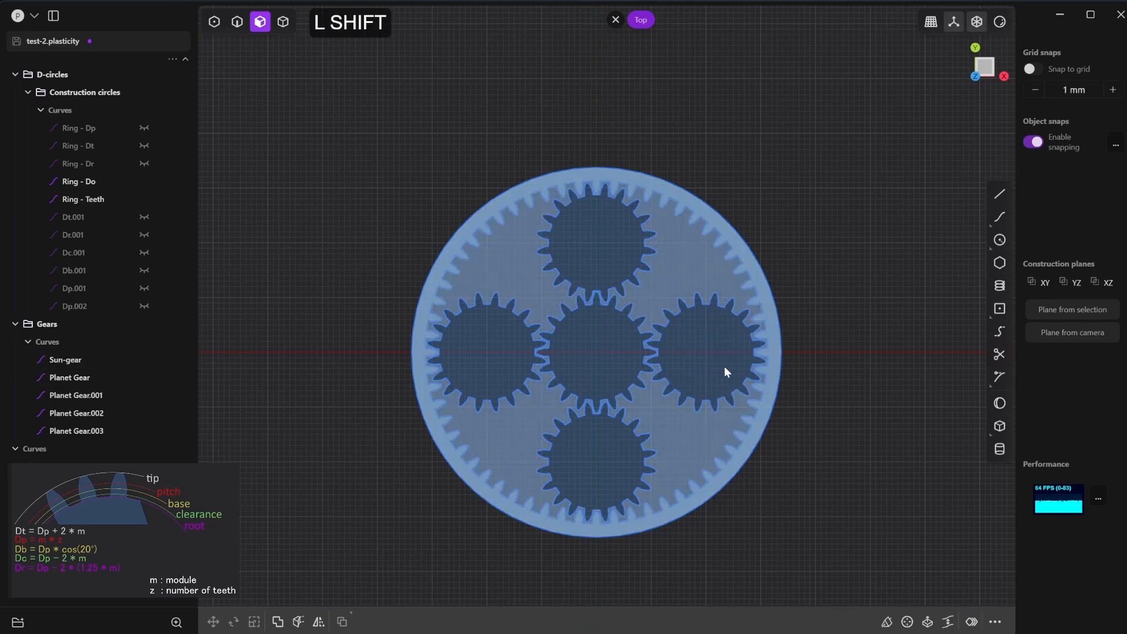
left_click(719, 364, "shift")
left_click(612, 354, "shift")
left_click(591, 264, "shift")
left_click(491, 336, "shift")
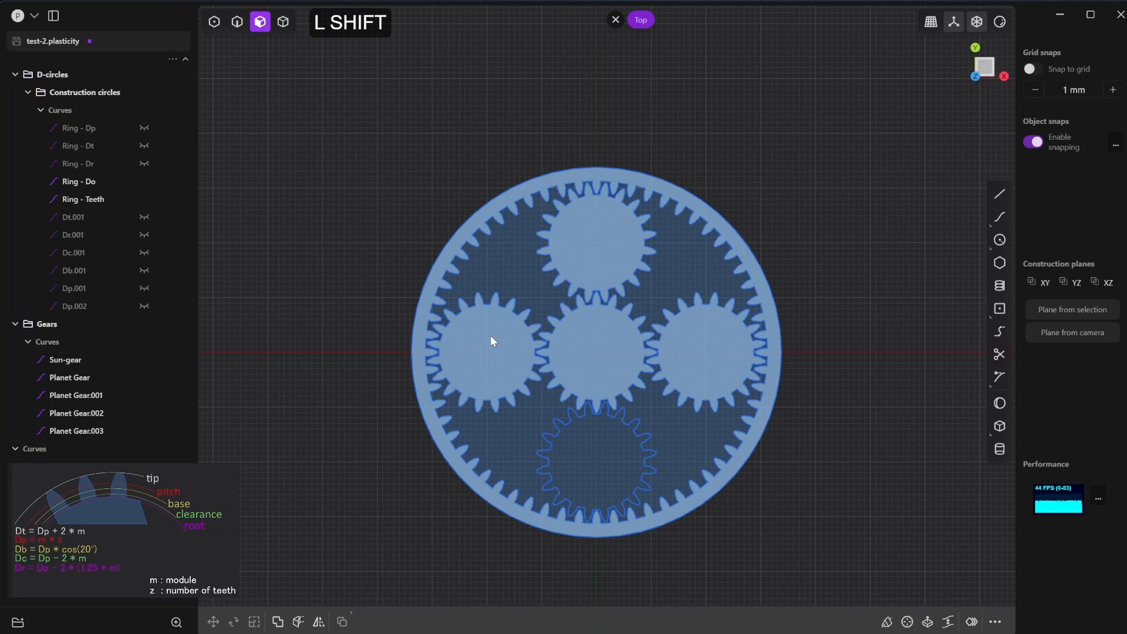
left_click(579, 466, "shift")
middle_click_drag(908, 484, 713, 375)
key("e")
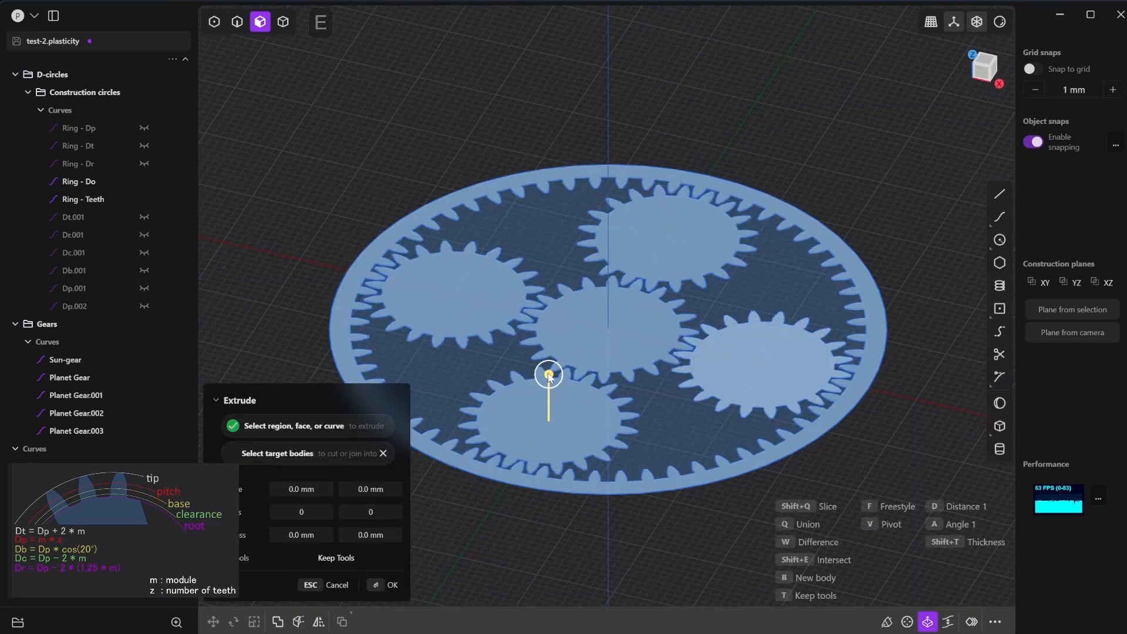
left_click_drag(548, 369, 541, 324)
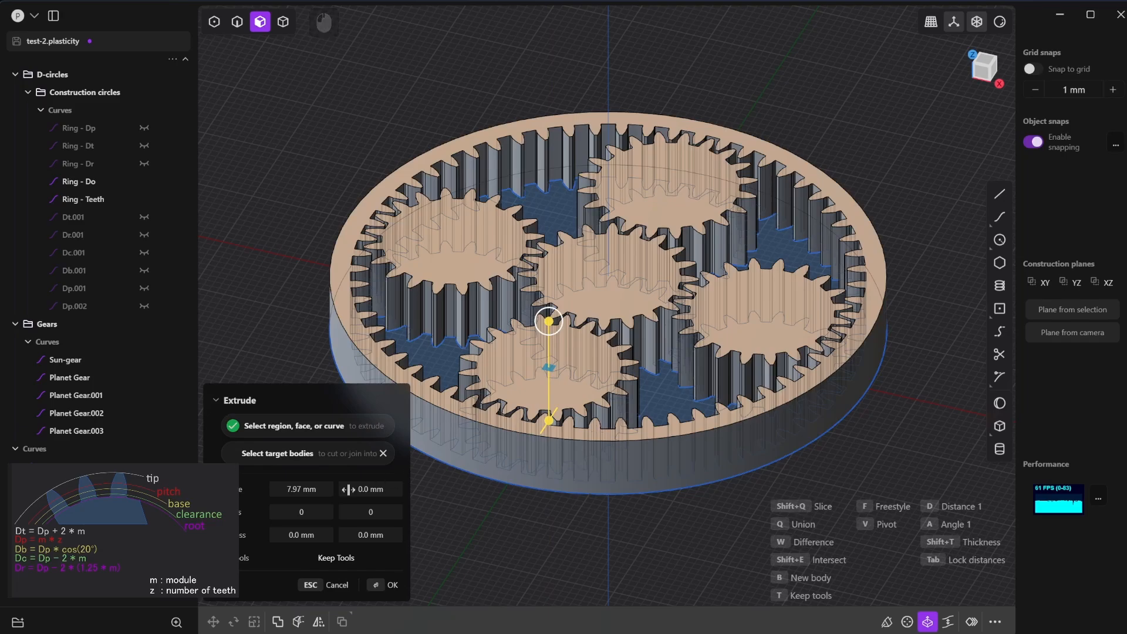
left_click(311, 488)
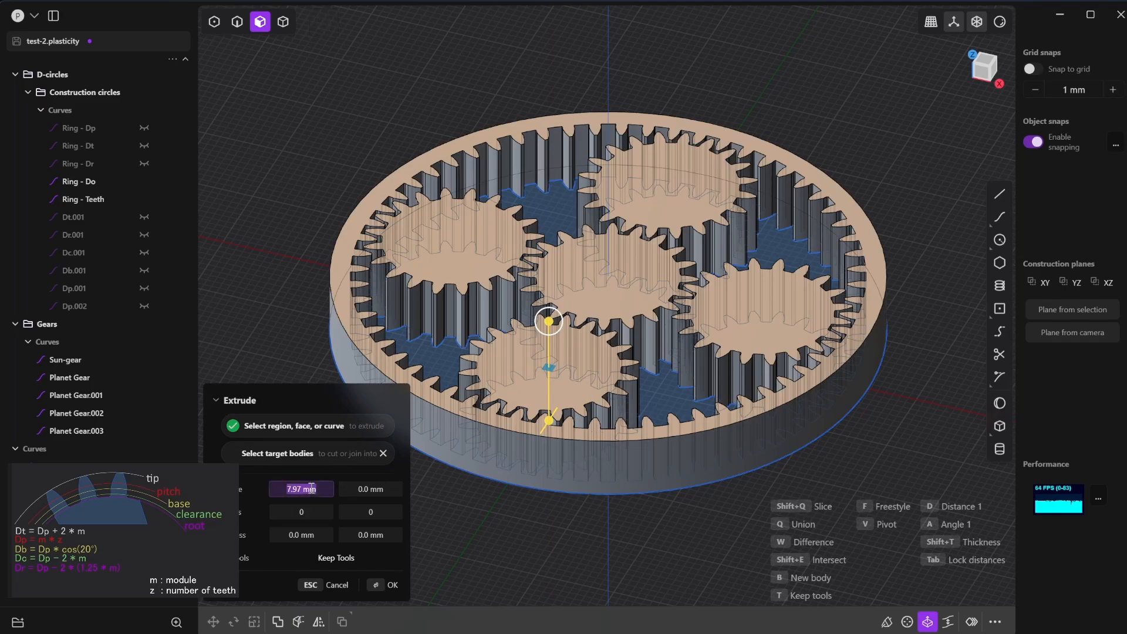
type("10")
key("Tab")
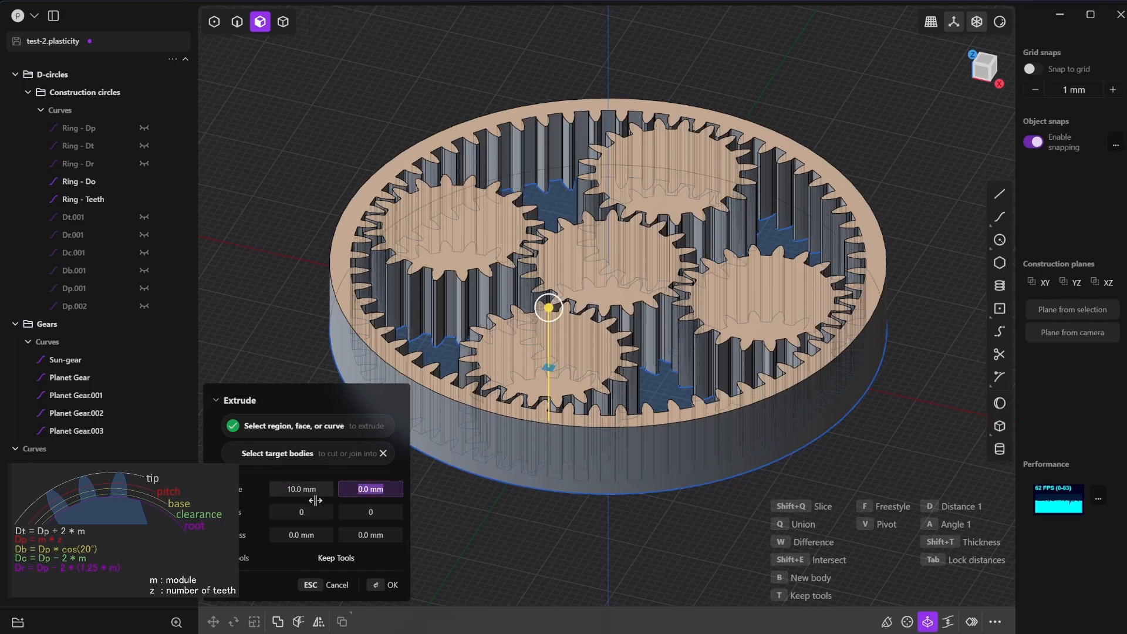
left_click(385, 585)
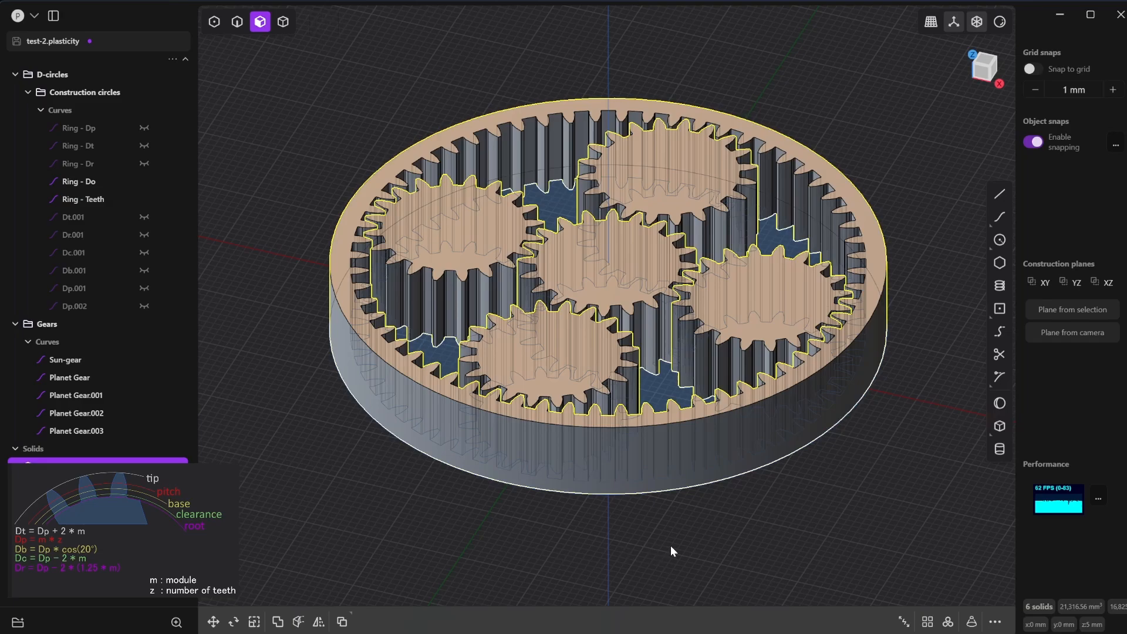
- Hide the Sun-gear, Planet Gear, Ring - Do and Ring - Teeth curves so only the solids are displayed
left_click(102, 359)
left_click(92, 428, "shift")
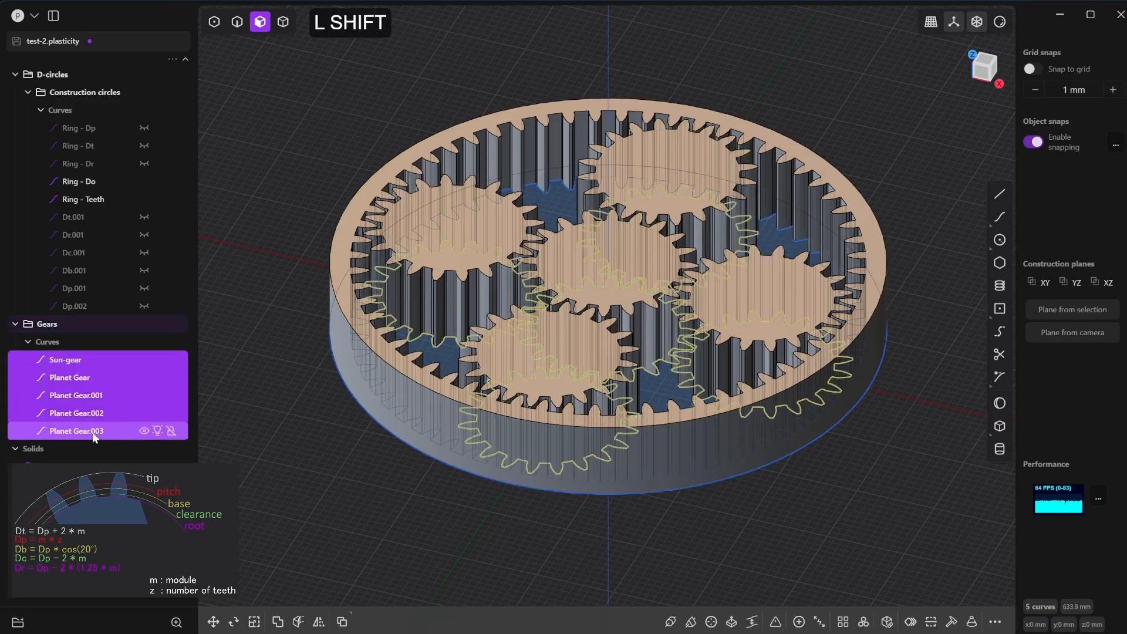
left_click(144, 360)
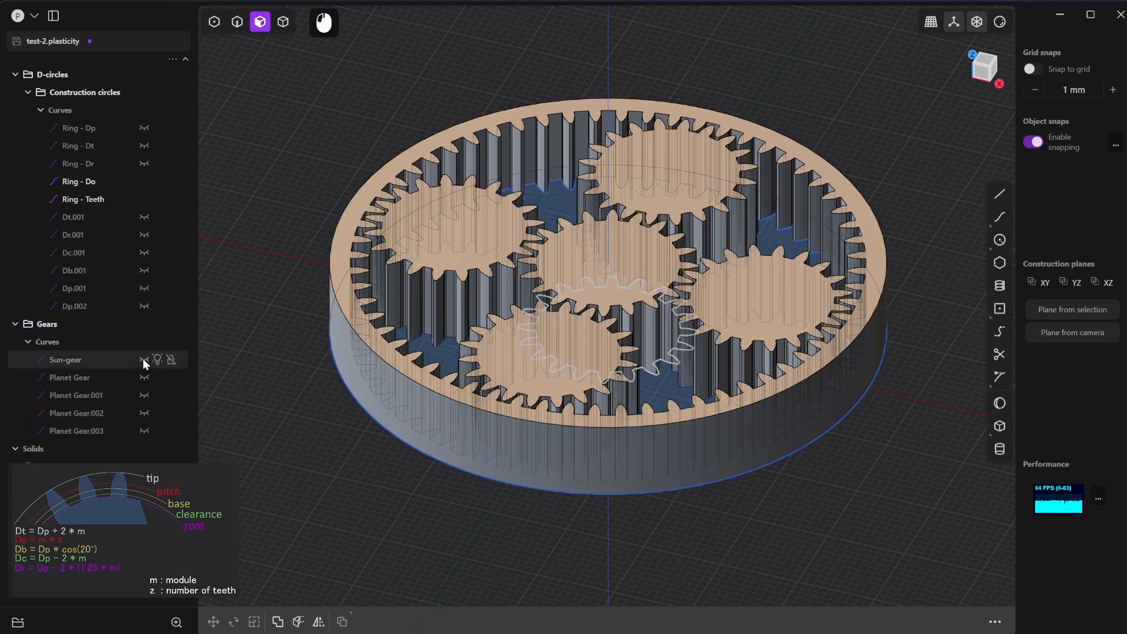
left_click(143, 182)
left_click(144, 199)
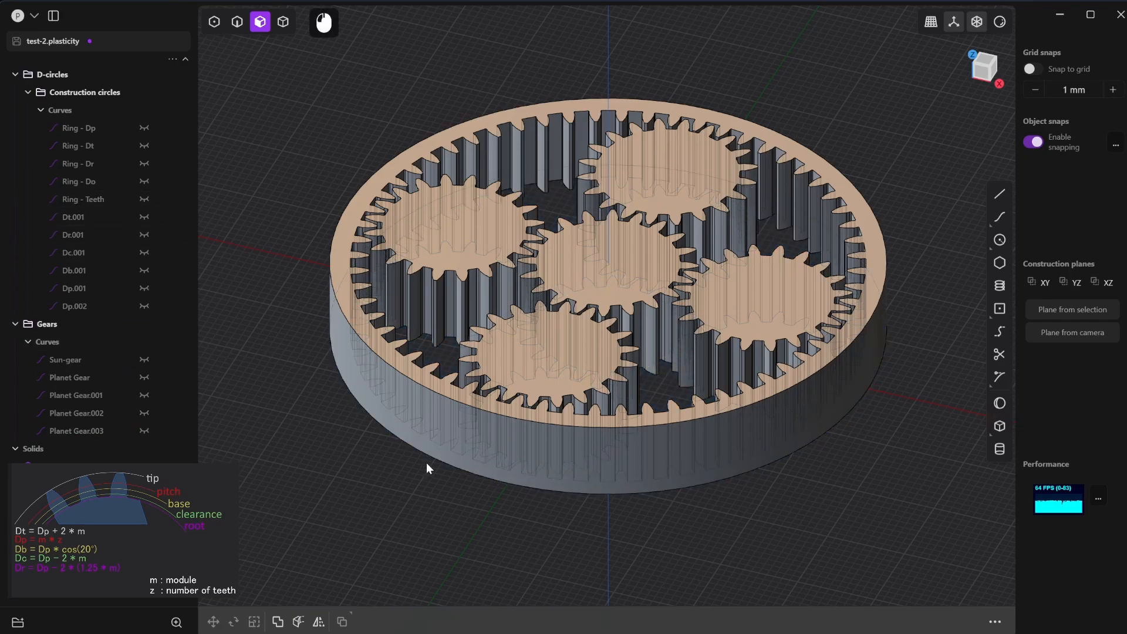
- Turn off the X-ray display and view the solid gear set from the top
left_click(976, 24)
middle_click_drag(850, 75, 885, 398)
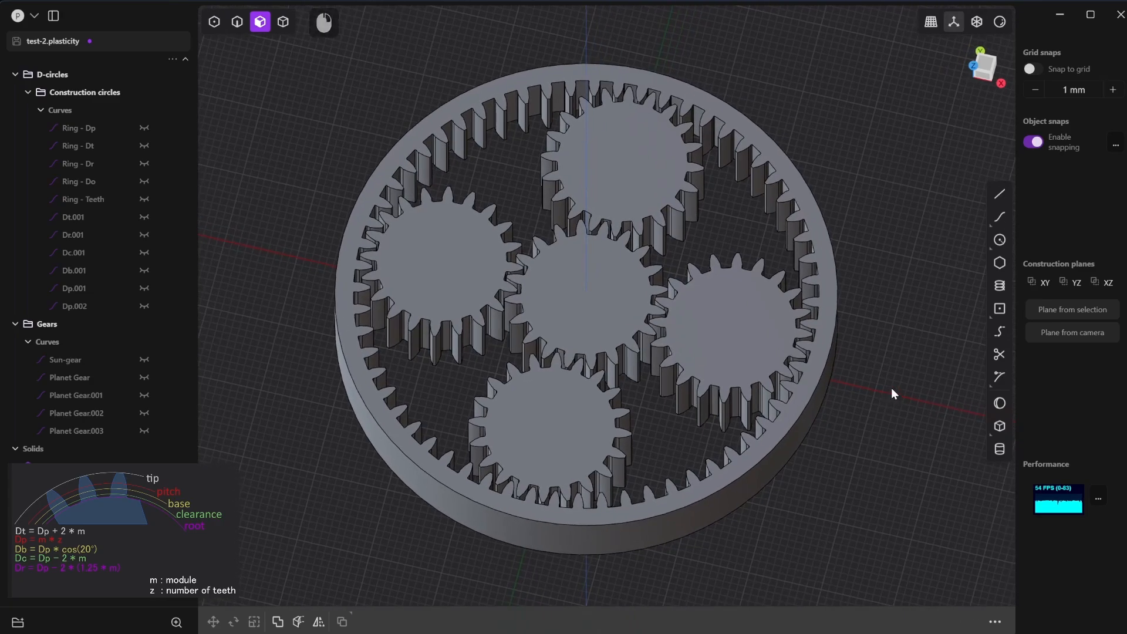
key("KP_7")
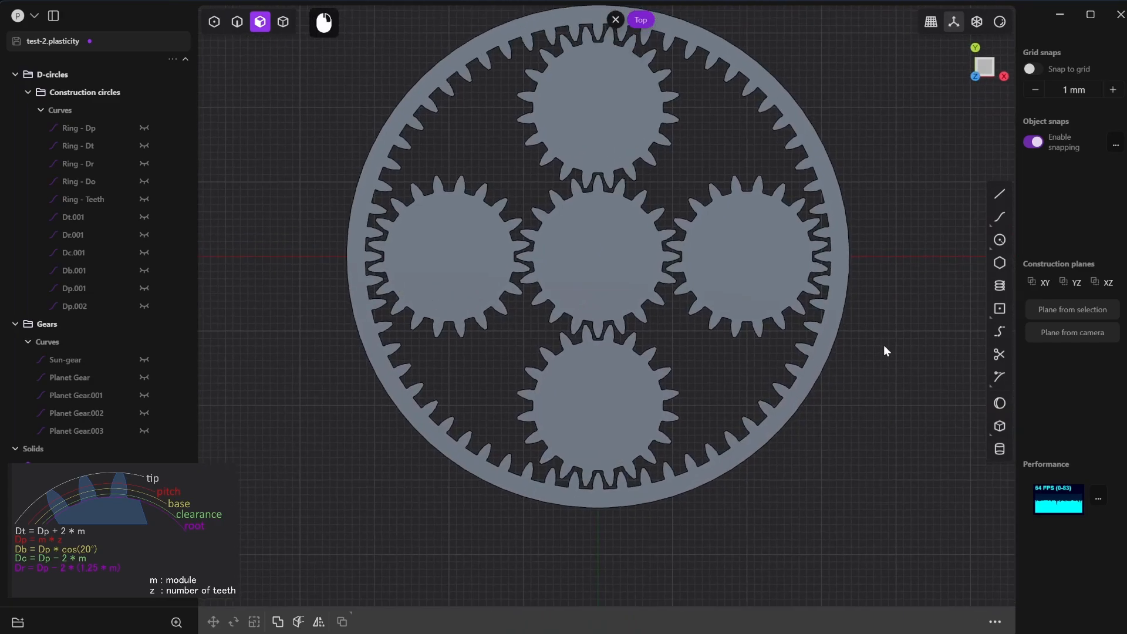